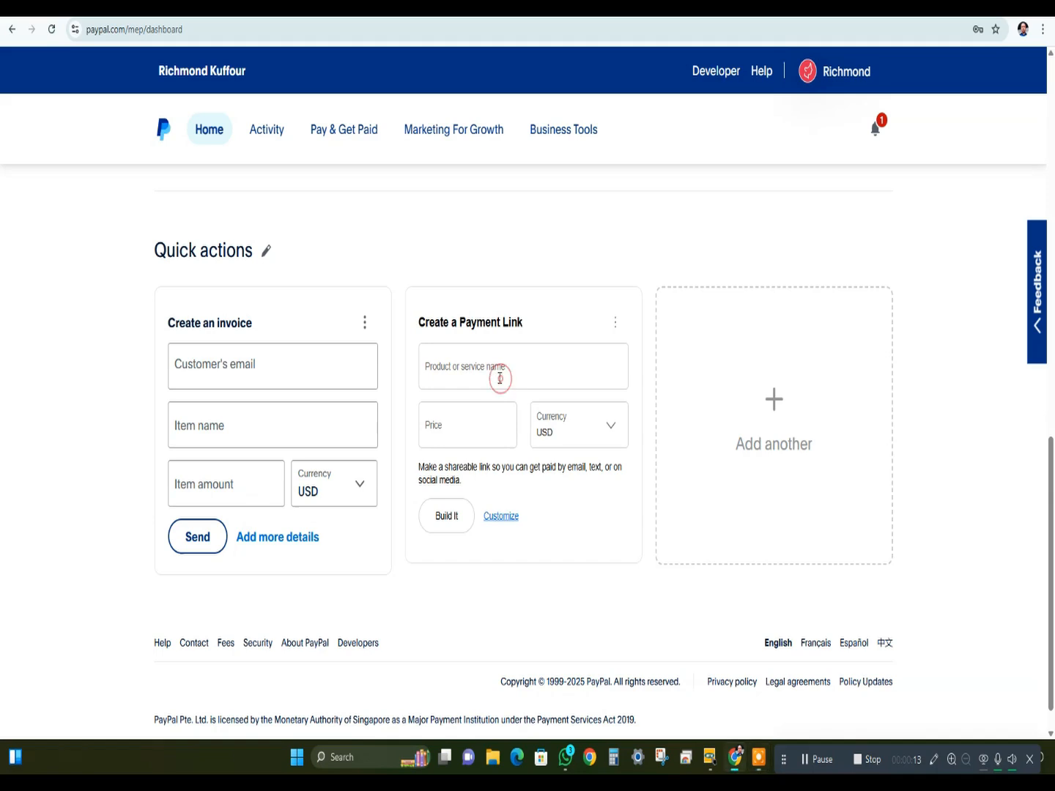
# - Enter T- Shirt as the payment link's product name and set its price to US$10.00
pyautogui.click(500, 376)
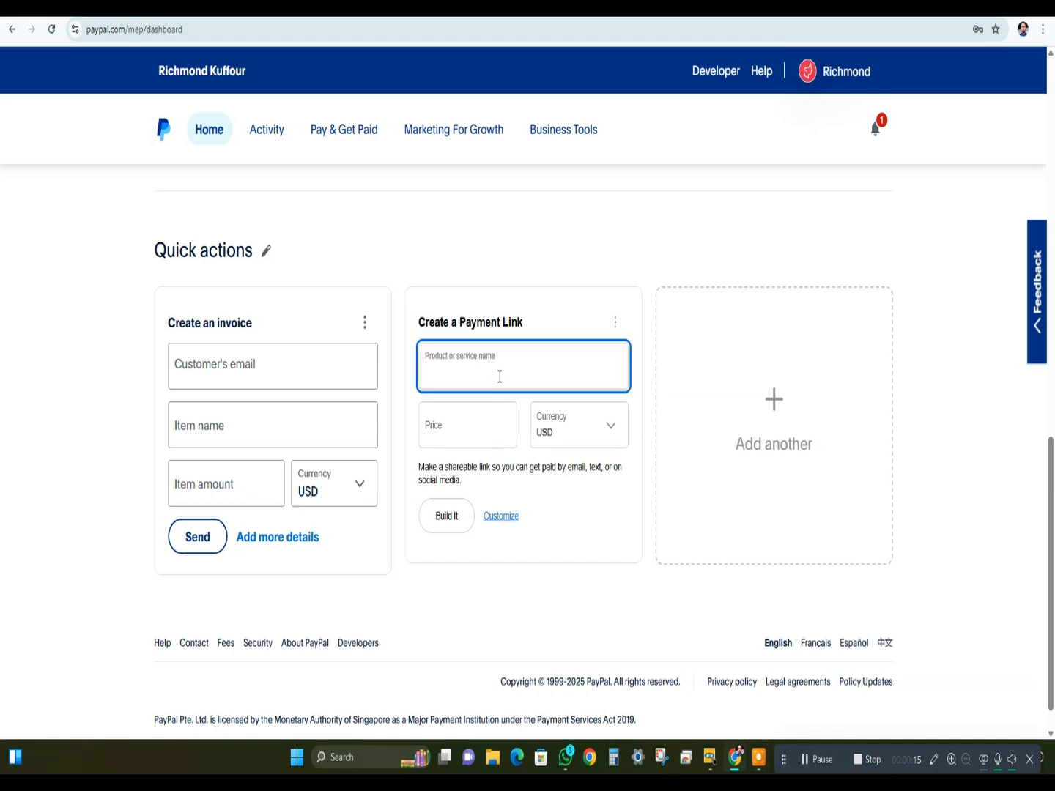
pyautogui.write('T')
pyautogui.write('- ')
pyautogui.write('Sha')
pyautogui.click(482, 424)
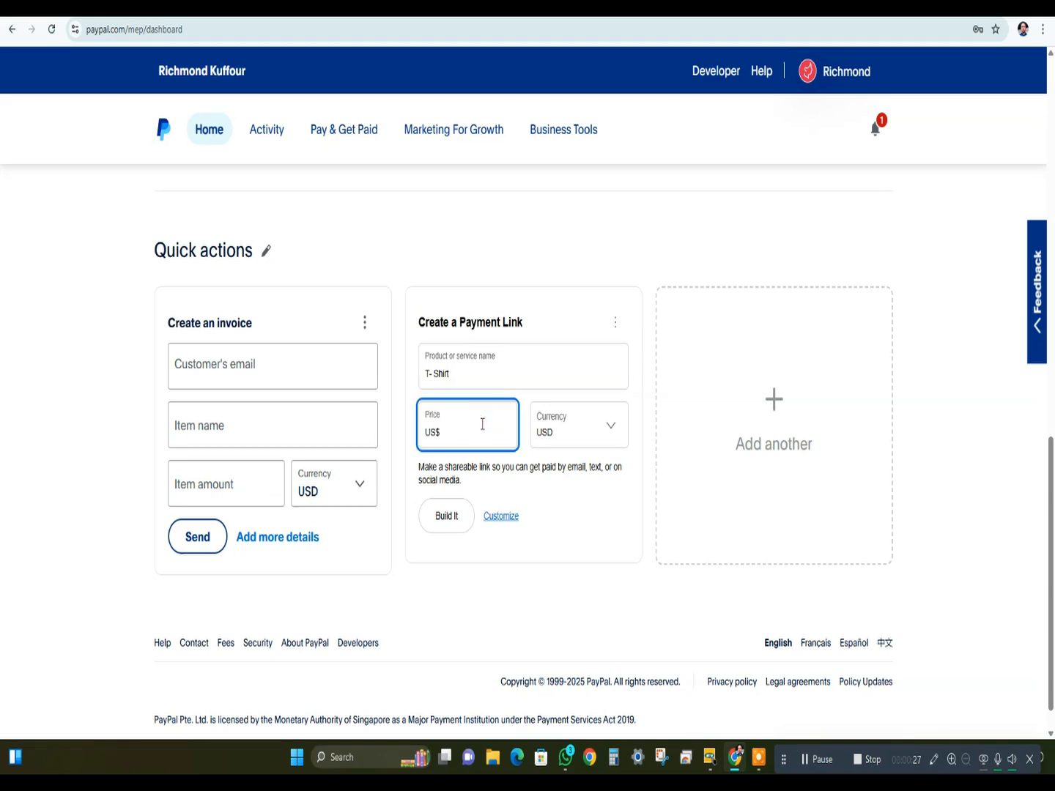
# - Look through the currencies offered for the payment link's price, keeping USD selected
pyautogui.click(556, 428)
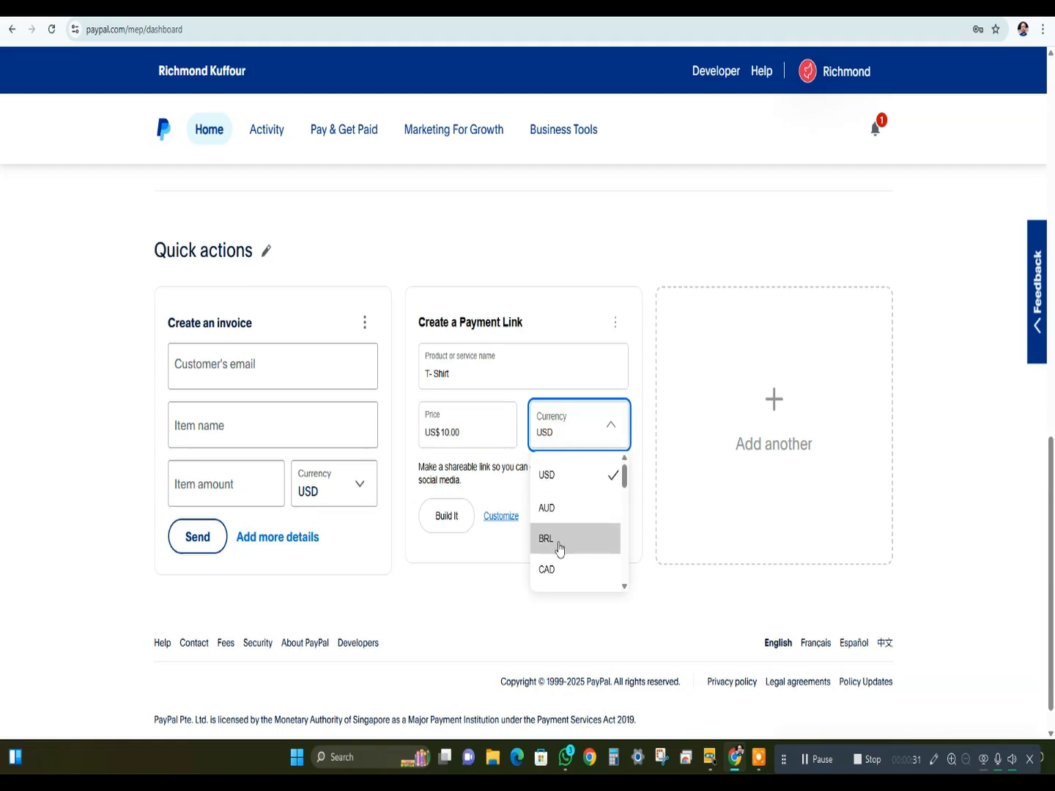
pyautogui.scroll(-10, 560, 546)
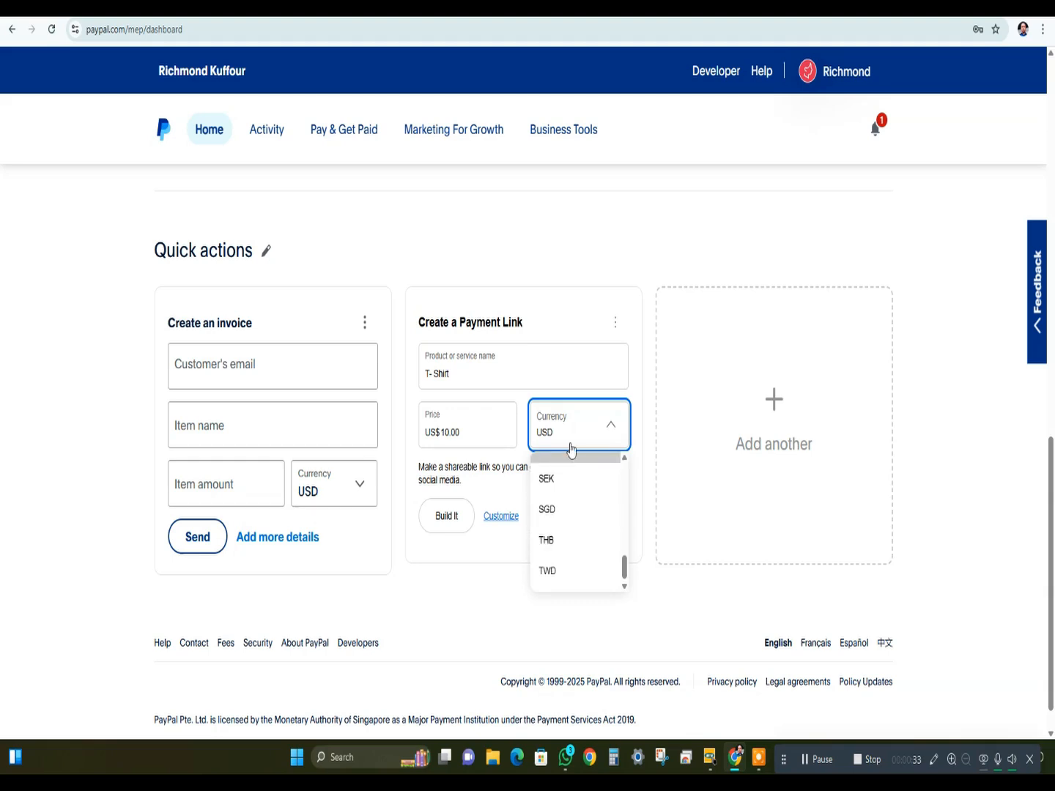
pyautogui.click(555, 371)
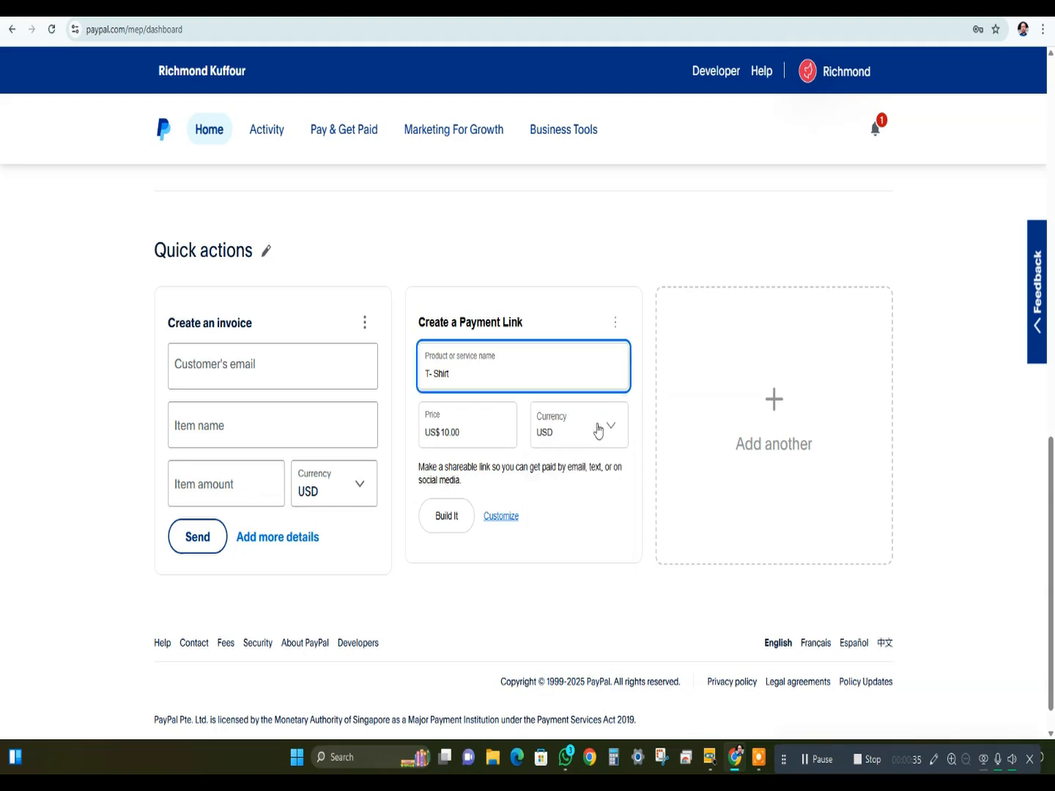
pyautogui.click(599, 428)
pyautogui.scroll(-11, 584, 491)
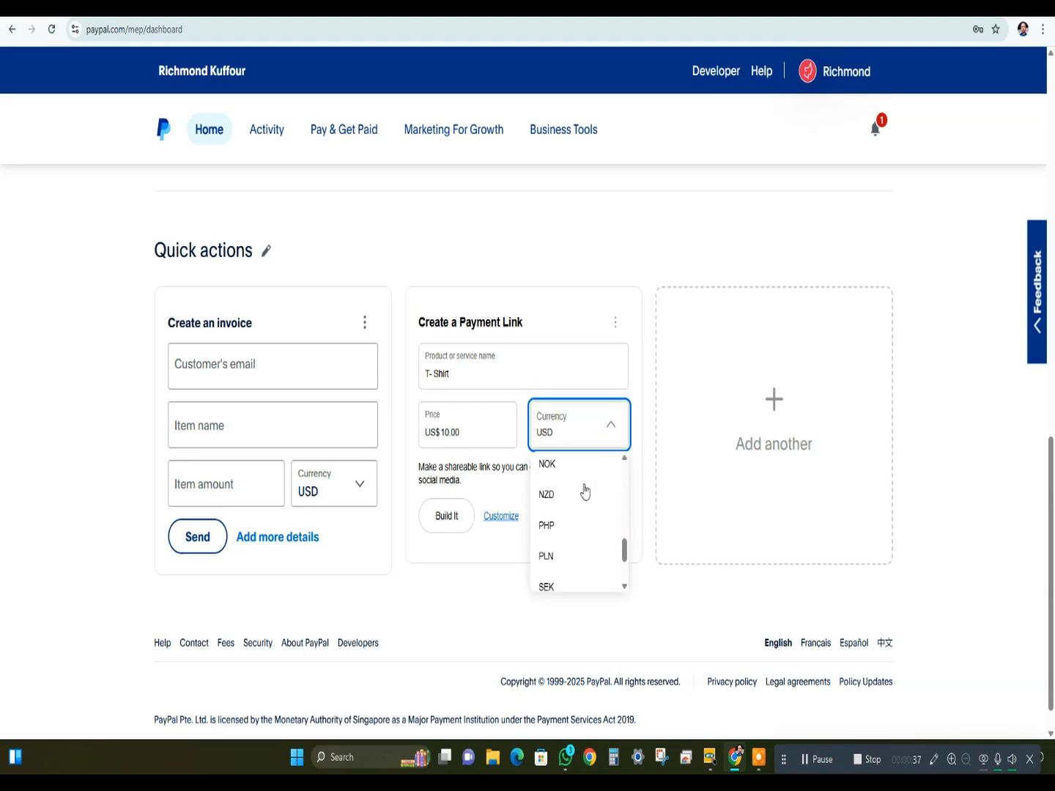
pyautogui.scroll(2, 572, 510)
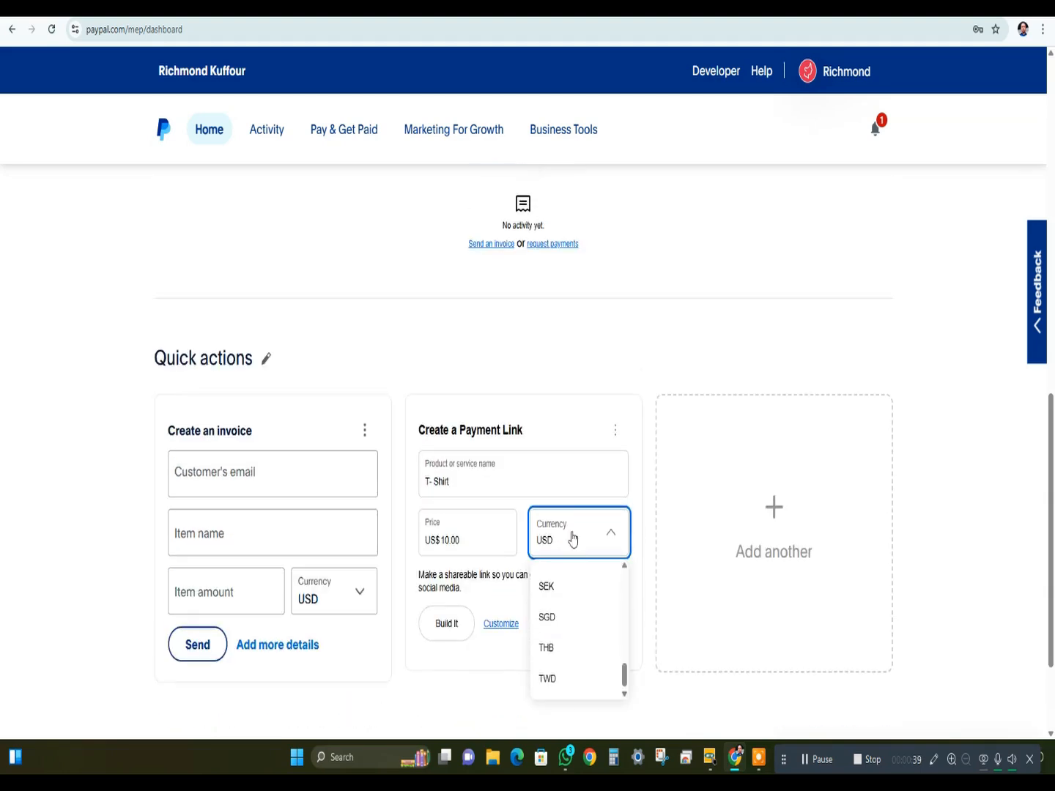
pyautogui.scroll(3, 564, 604)
pyautogui.scroll(2, 565, 602)
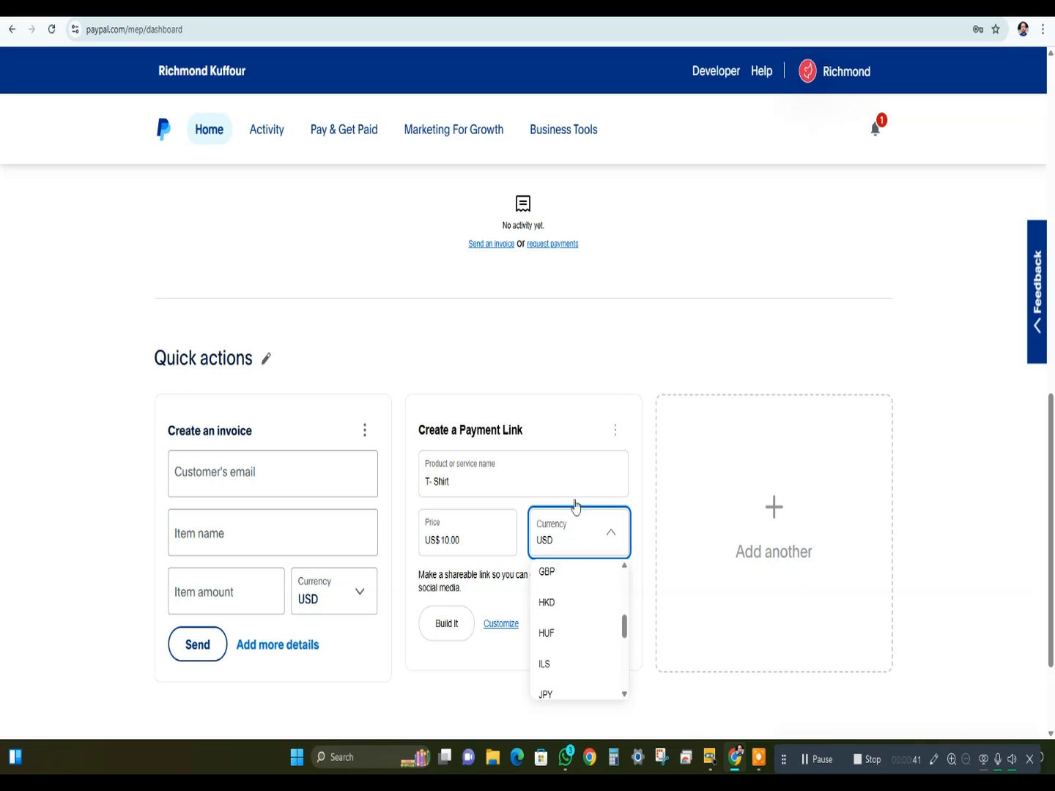
pyautogui.click(570, 432)
pyautogui.scroll(-1, 553, 533)
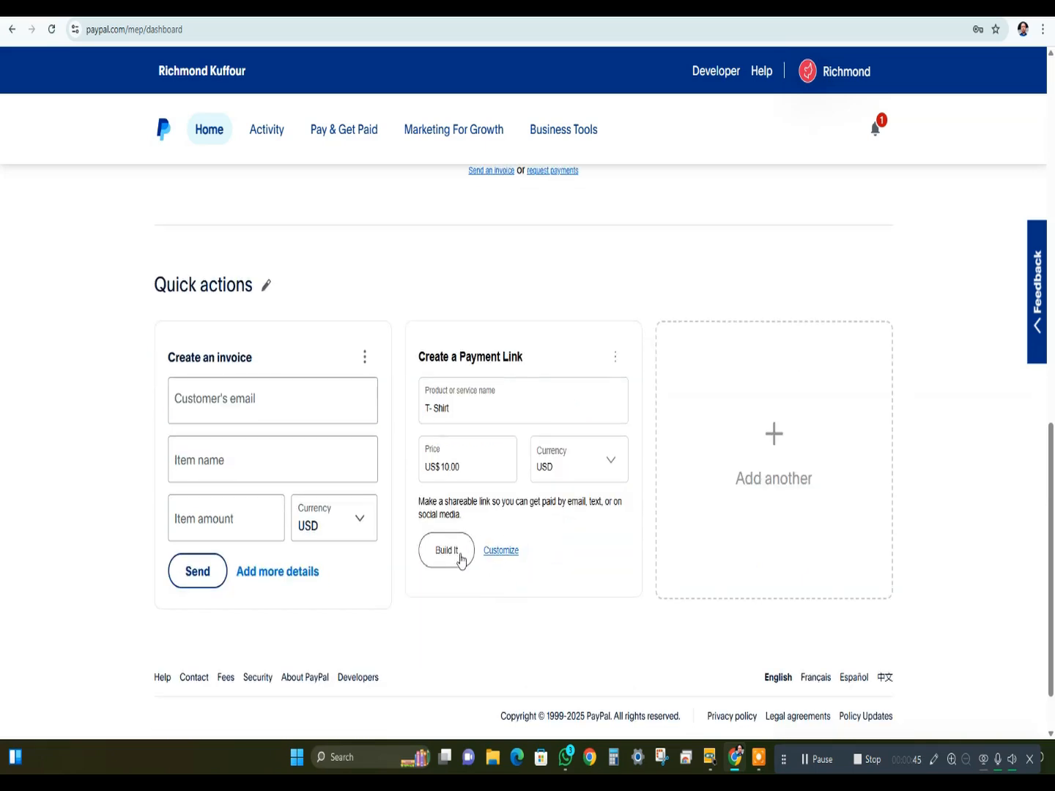
# - Open the customization page for the T- Shirt payment link and view its product details and interactive preview
pyautogui.click(508, 554)
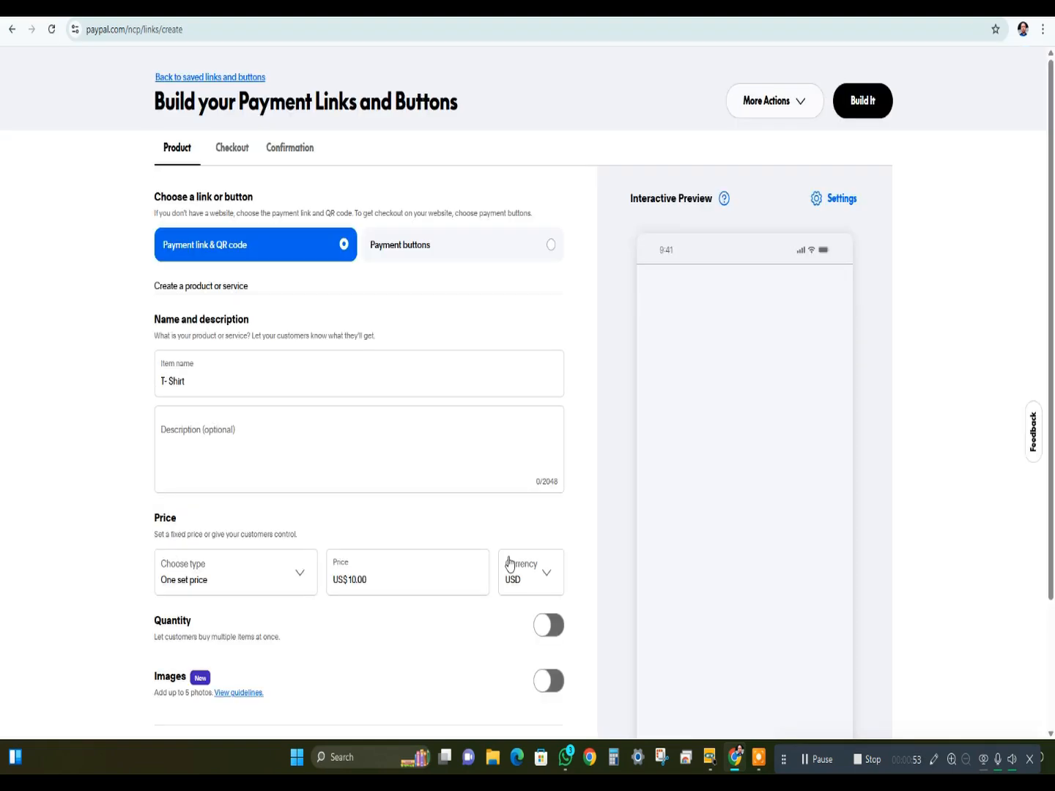
pyautogui.scroll(-2, 454, 463)
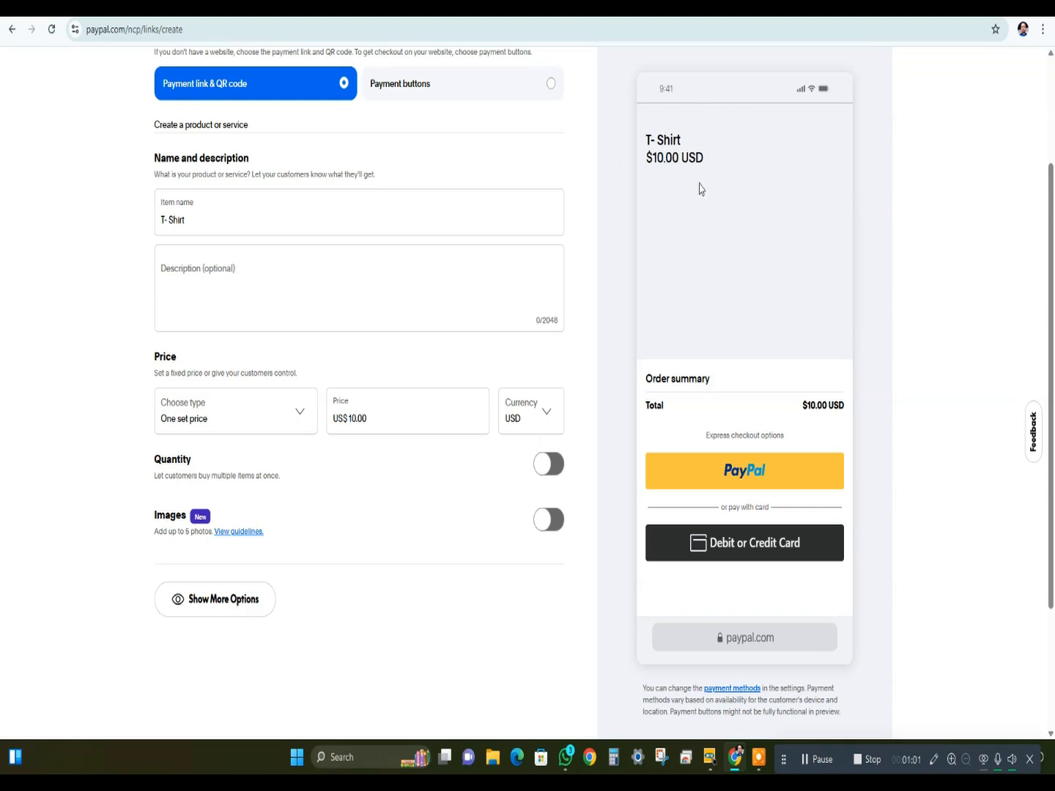
pyautogui.click(234, 280)
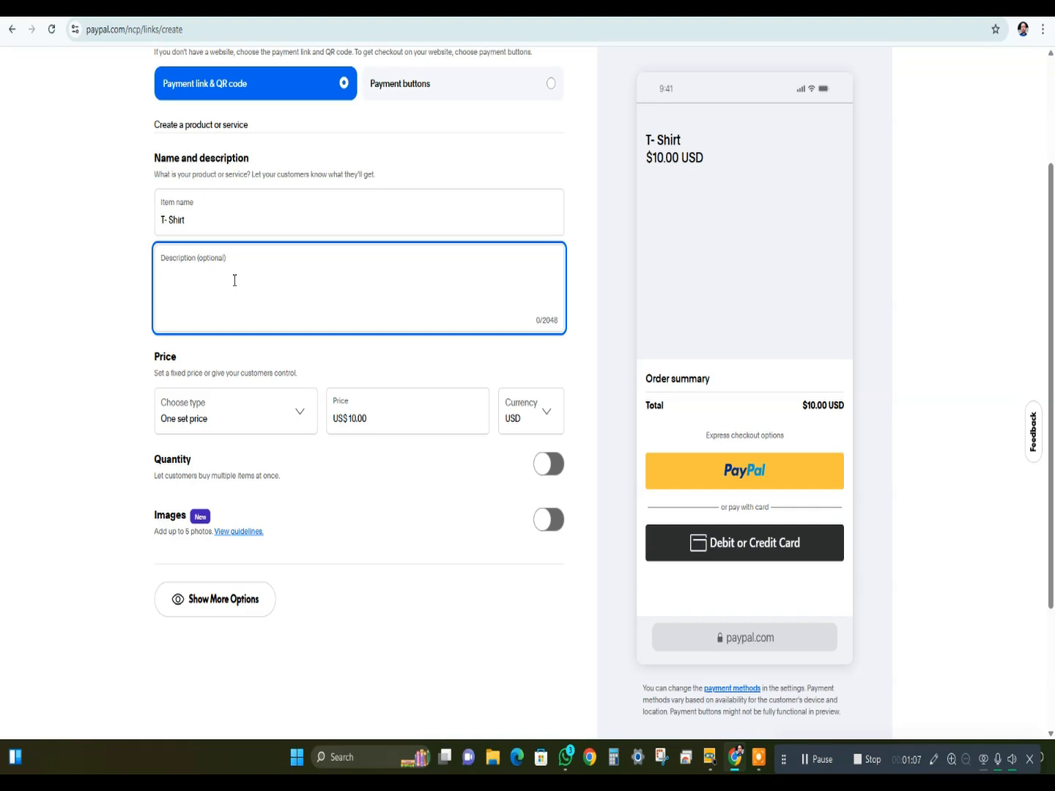
pyautogui.scroll(-2, 292, 399)
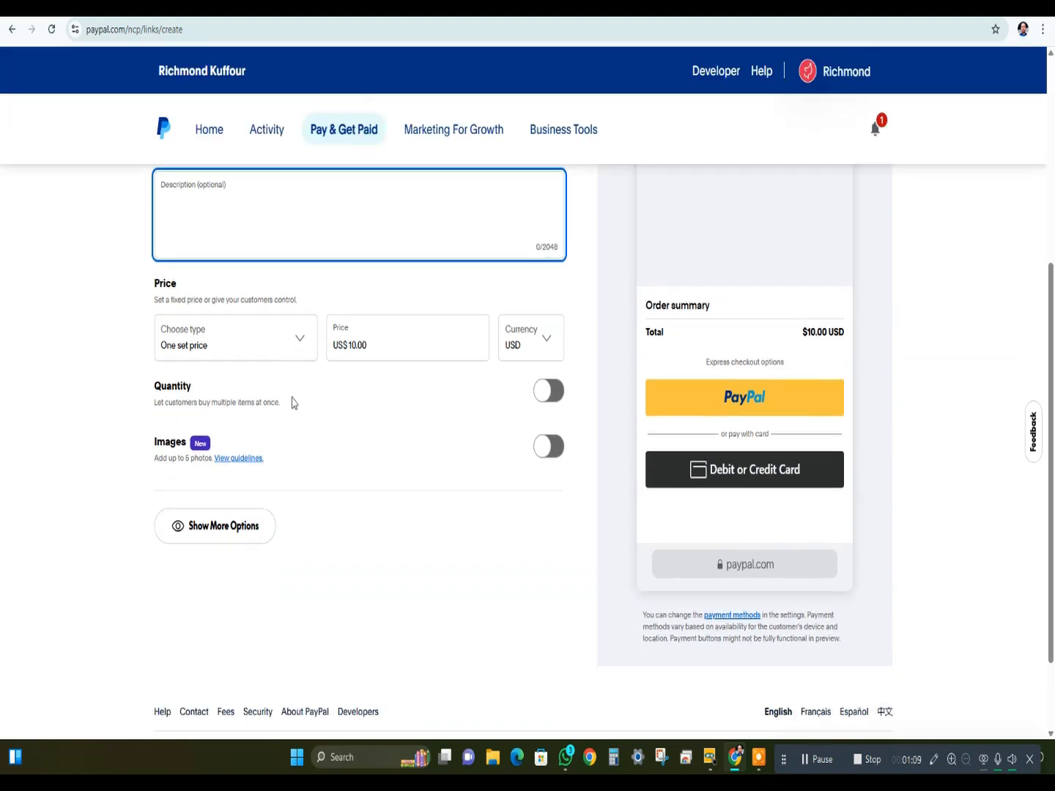
# - Try the Customer set price type for the T- Shirt, then restore One set price
pyautogui.click(295, 344)
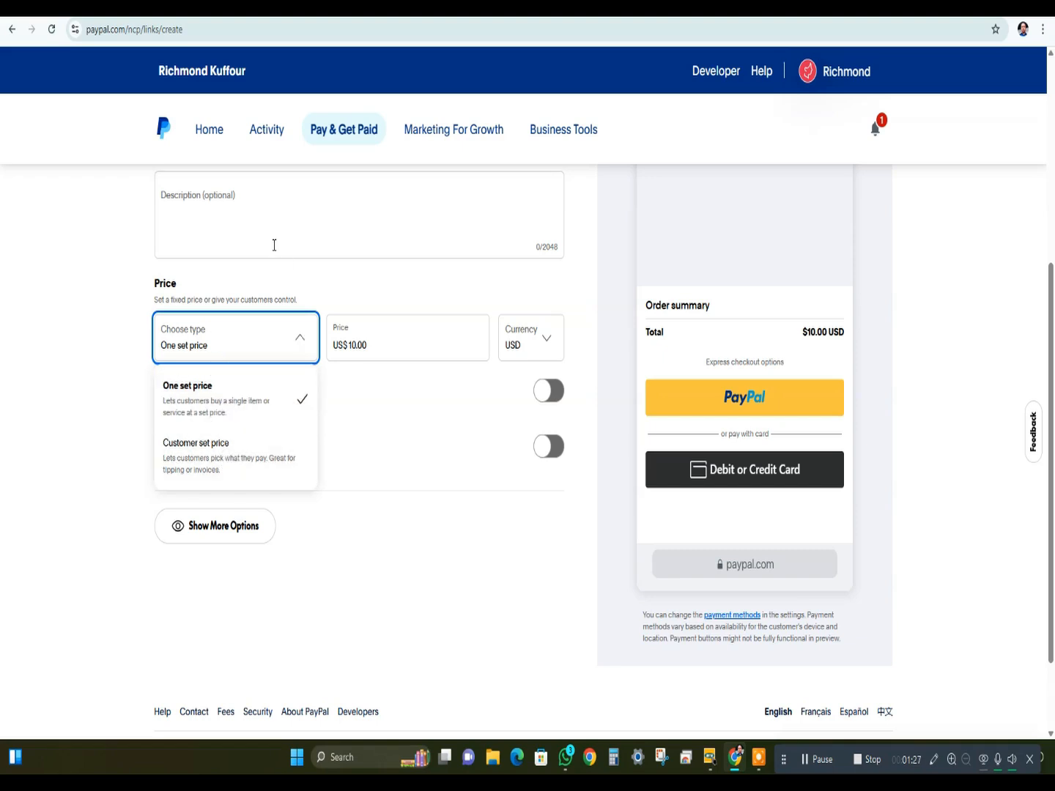
pyautogui.click(266, 448)
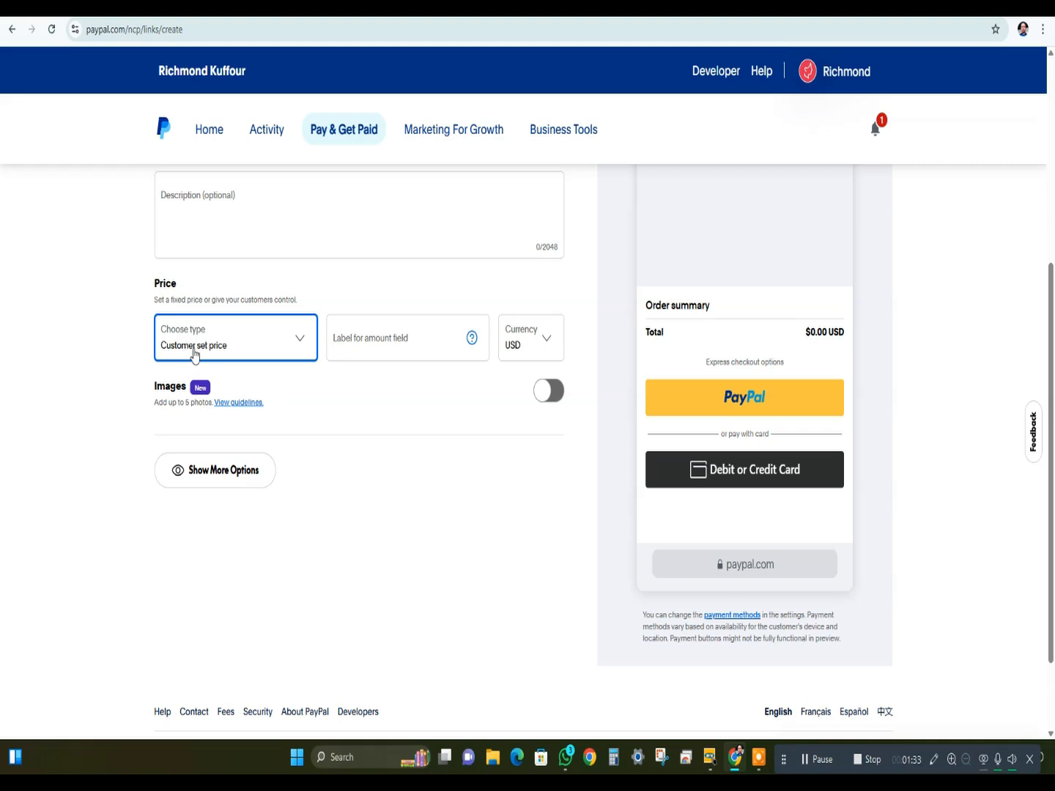
pyautogui.click(260, 346)
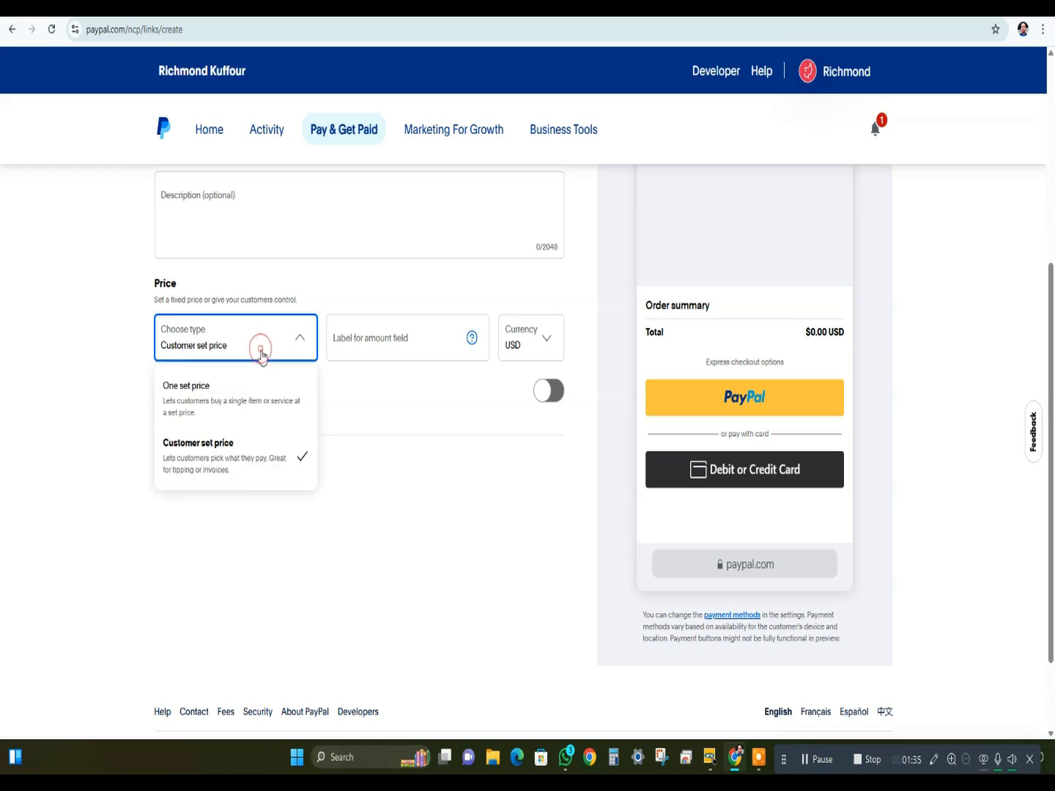
pyautogui.click(344, 341)
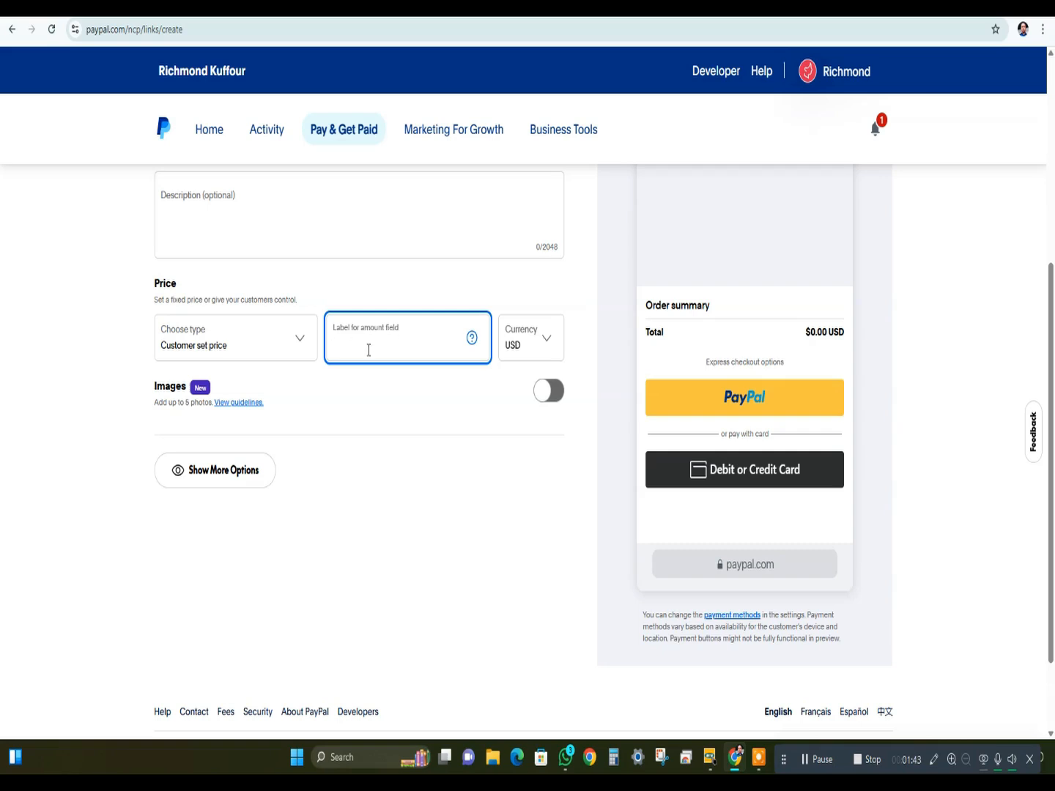
pyautogui.click(277, 353)
pyautogui.click(235, 398)
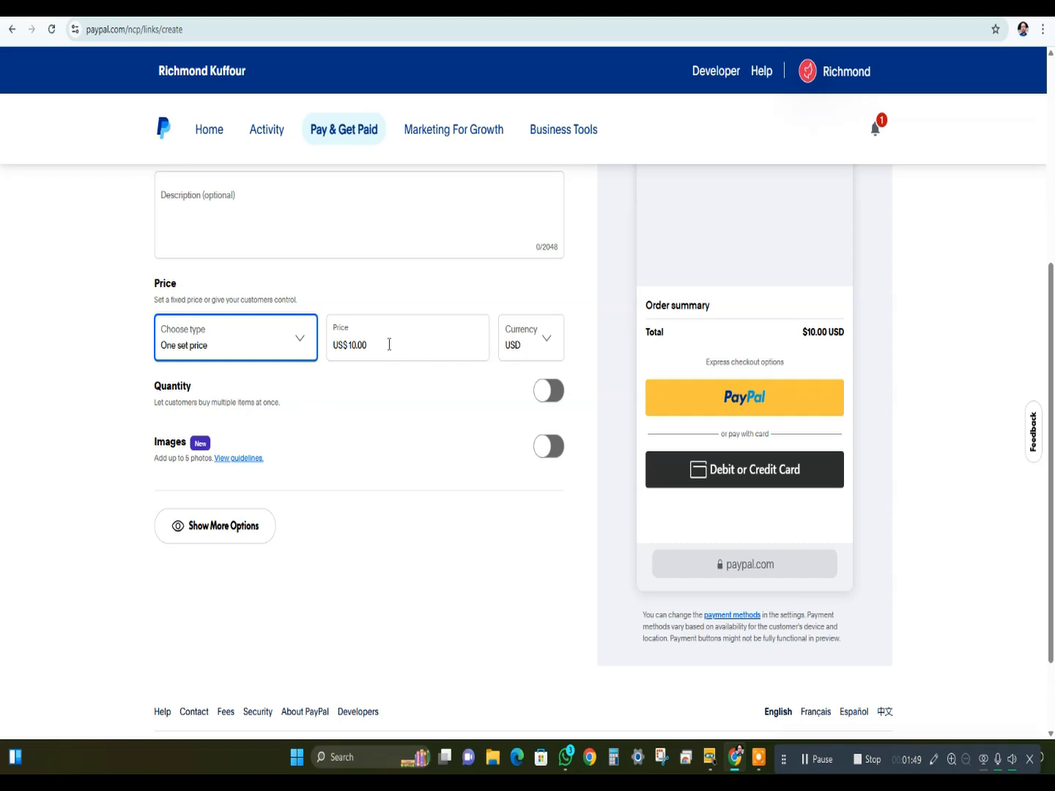
# - Let customers buy multiple T- Shirts at once and set the maximum quantity to 5
pyautogui.doubleClick(438, 355)
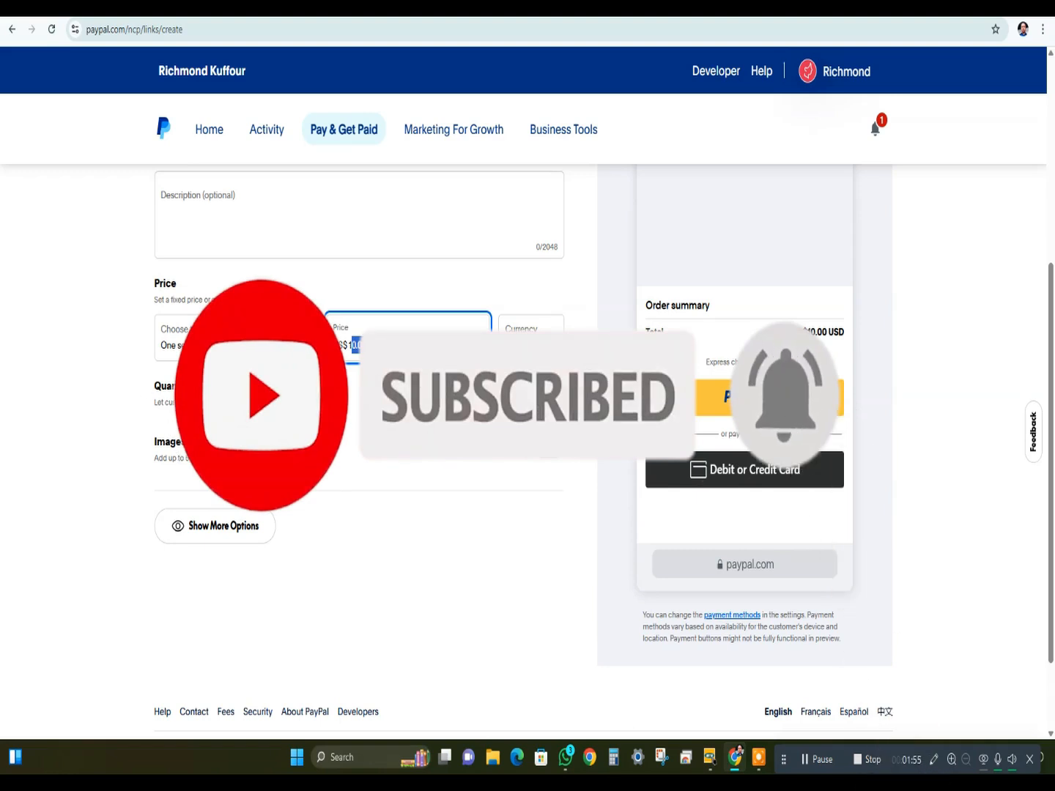
pyautogui.moveTo(149, 386); pyautogui.dragTo(227, 388)
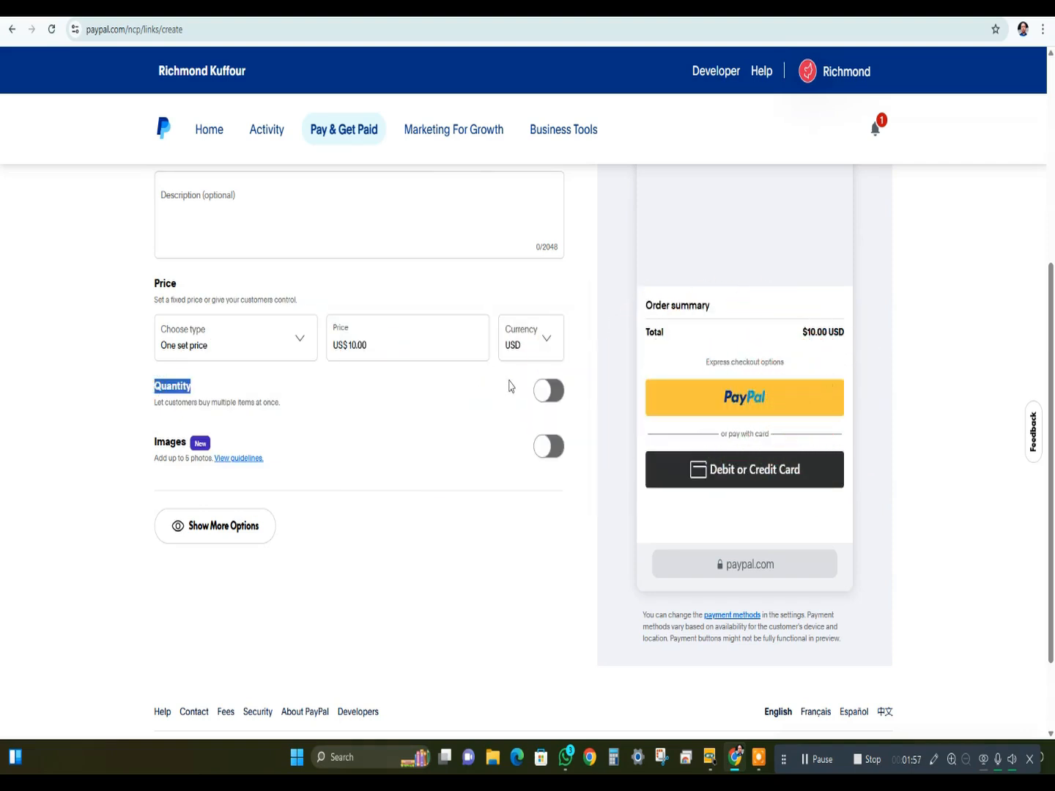
pyautogui.click(550, 392)
pyautogui.click(249, 439)
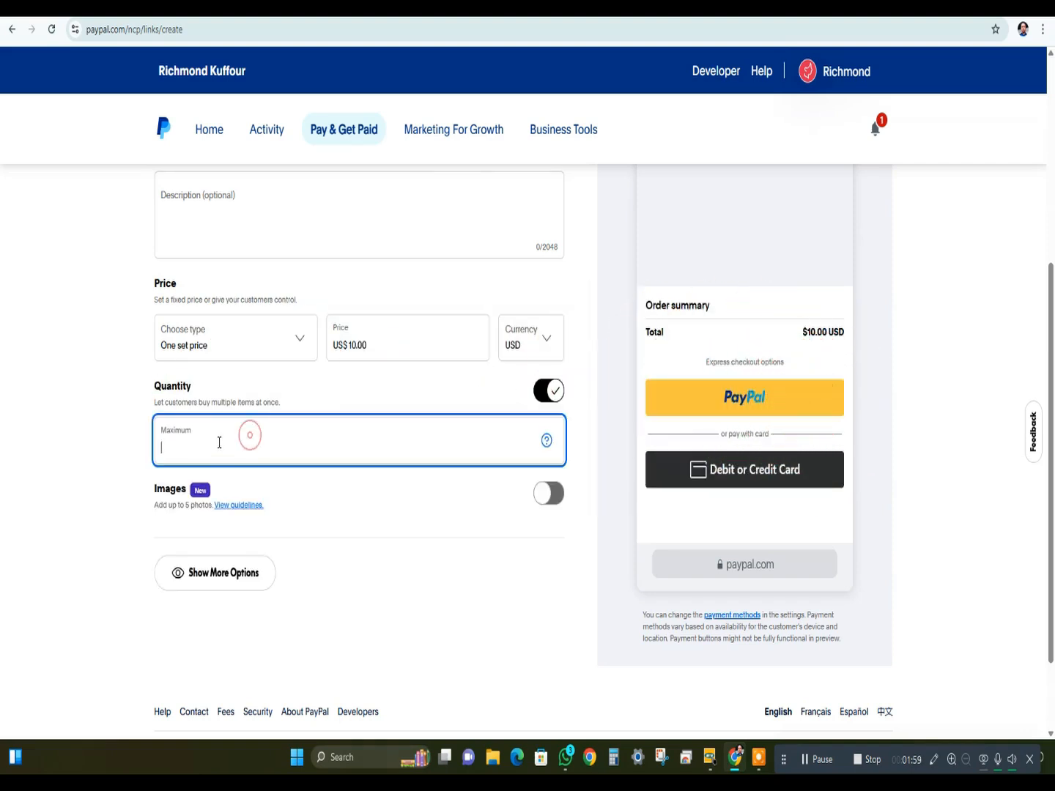
pyautogui.write('5')
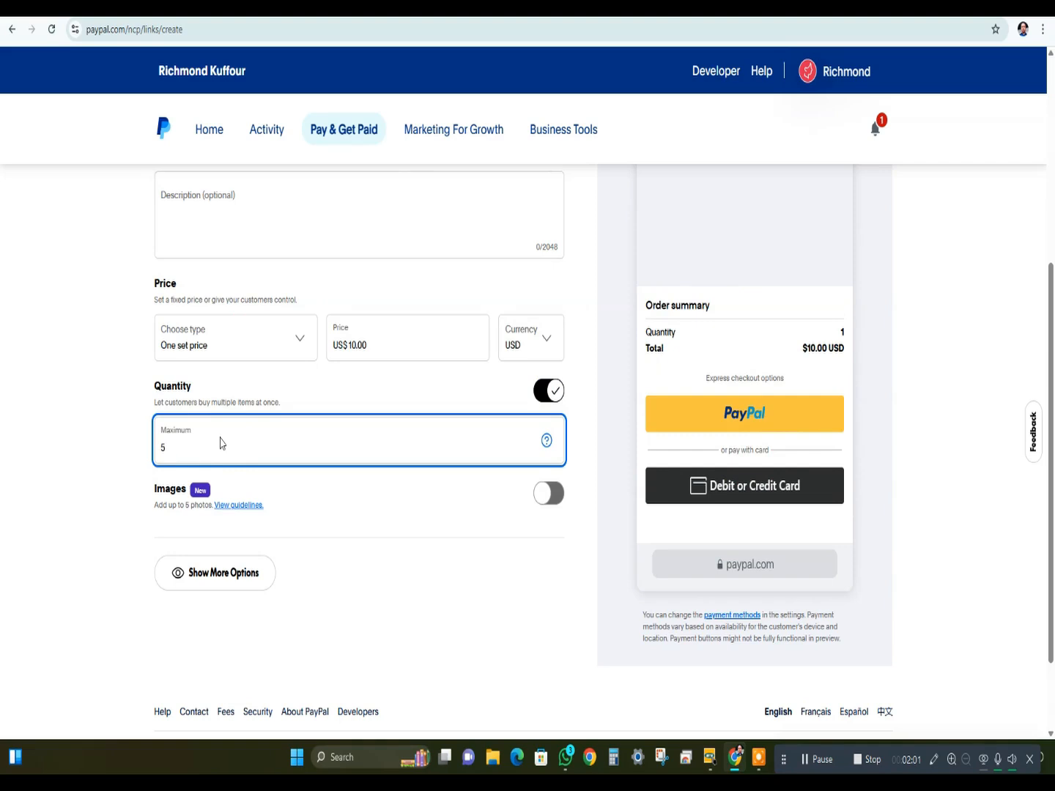
# - Test the quantity limit by raising the T- Shirt quantity to 5 in the interactive preview
pyautogui.scroll(1, 794, 374)
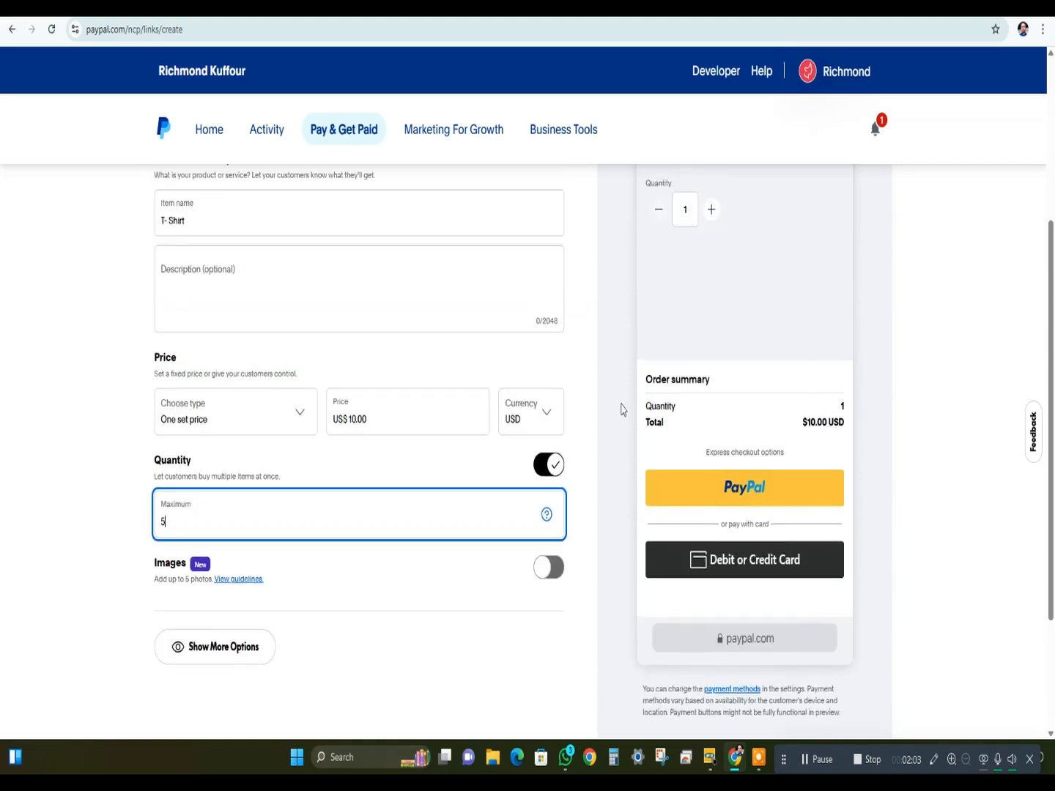
pyautogui.scroll(2, 621, 409)
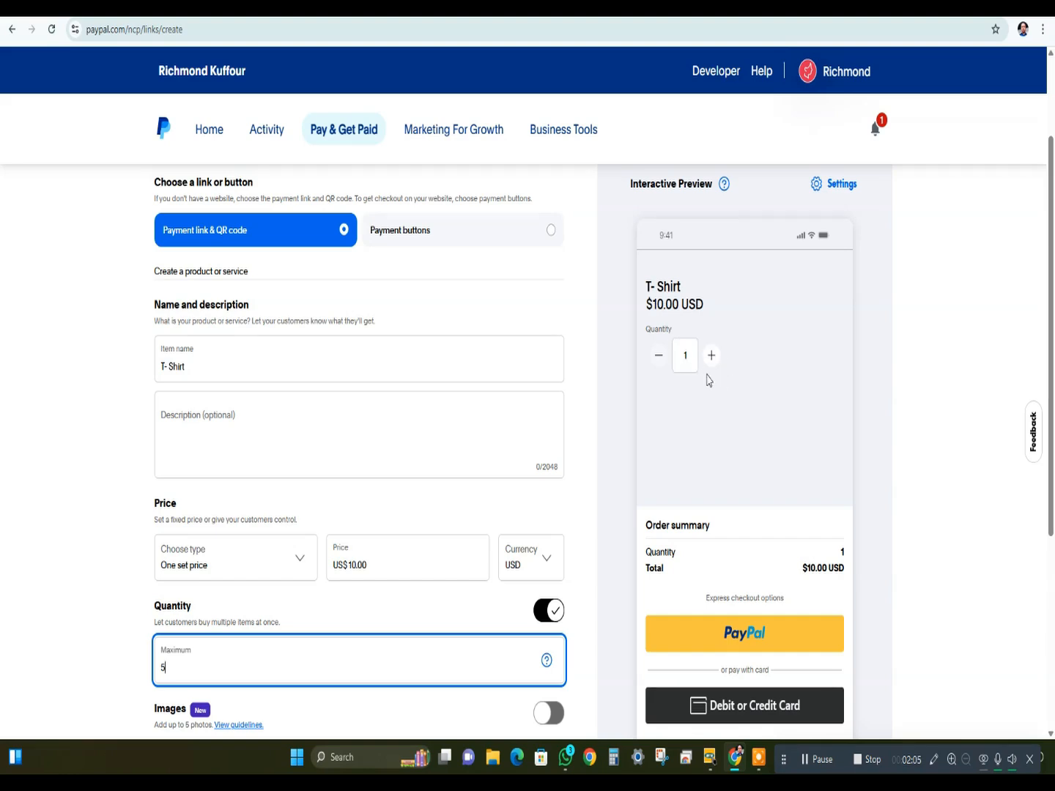
pyautogui.click(710, 356)
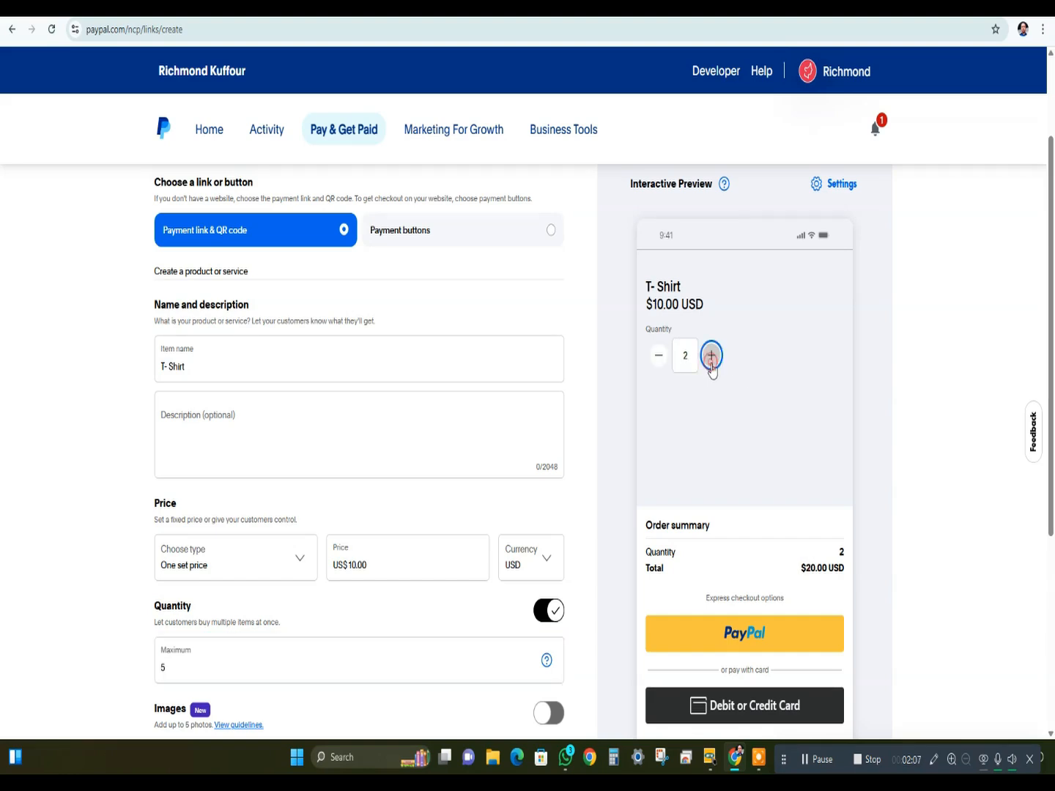
pyautogui.click(711, 364)
pyautogui.click(711, 364)
pyautogui.click(710, 364)
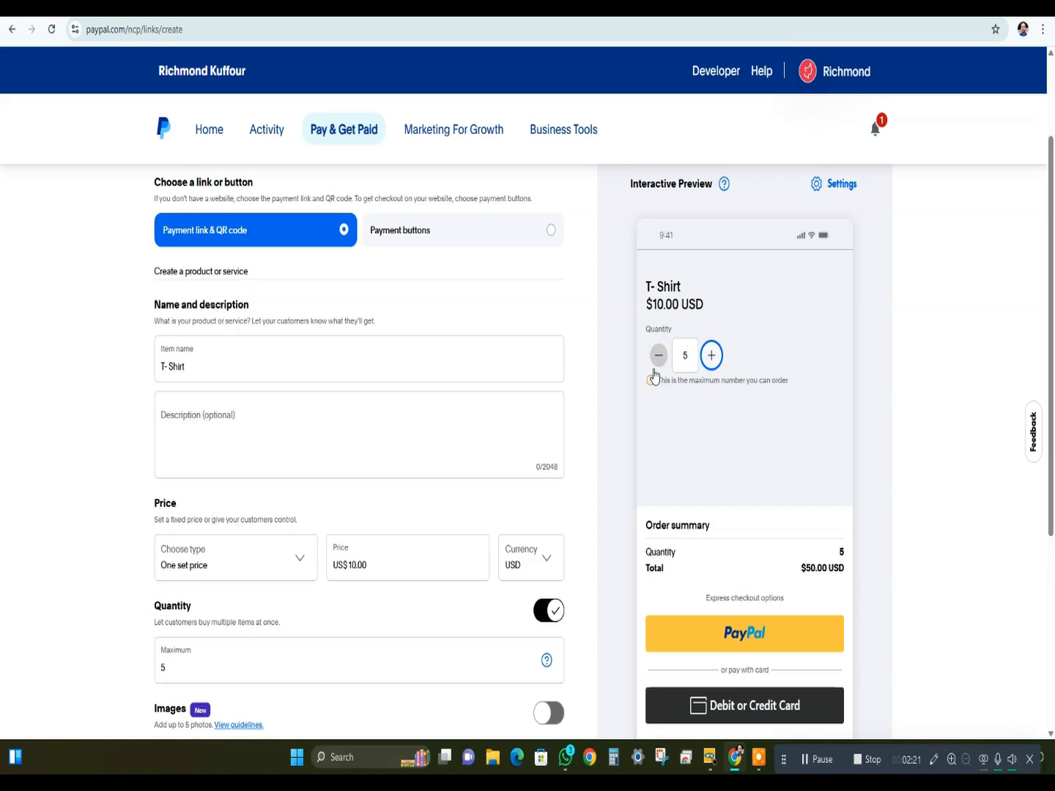
# - Set the maximum order quantity for the T- Shirt to 10
pyautogui.scroll(-3, 475, 431)
pyautogui.moveTo(222, 457); pyautogui.dragTo(136, 463)
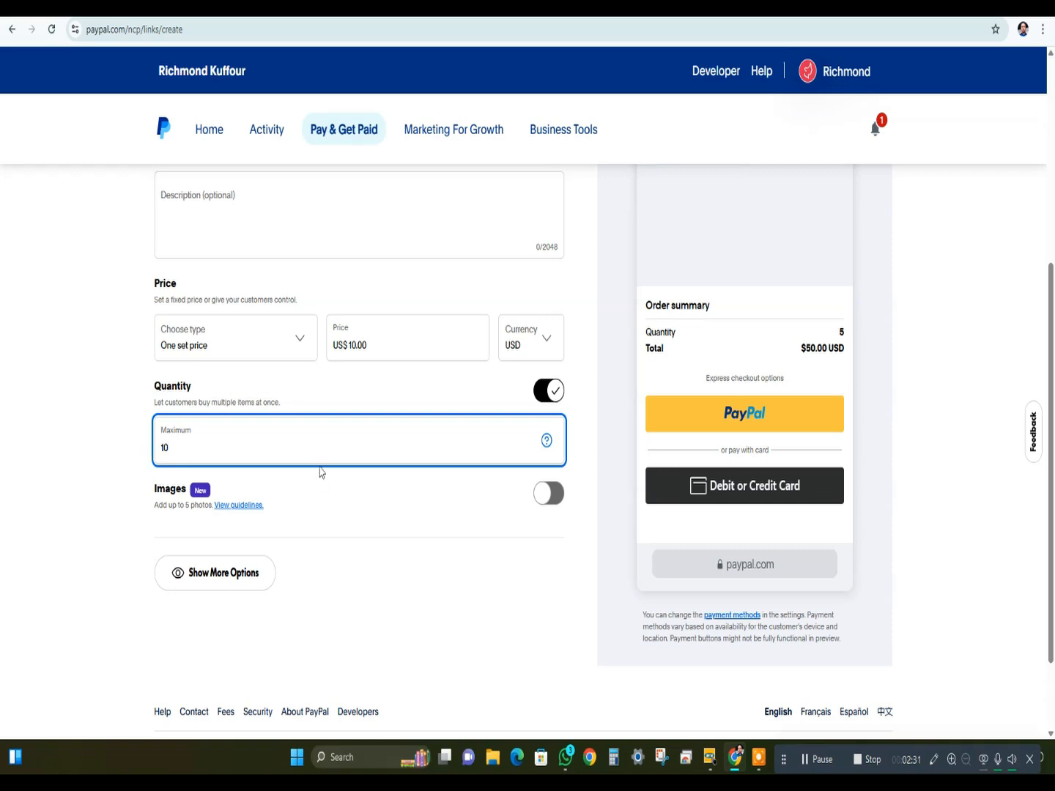
pyautogui.click(69, 382)
# - Test the new limit in the interactive preview by raising the quantity to 10, then lower it to 4
pyautogui.scroll(3, 682, 301)
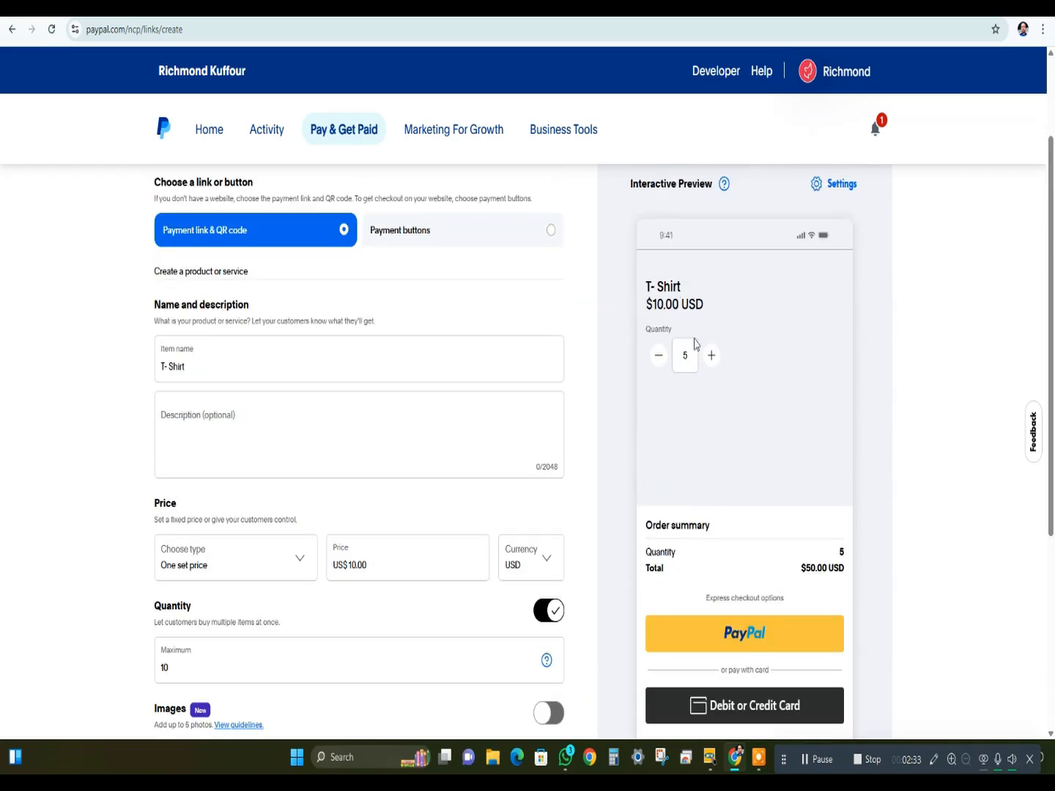
pyautogui.click(710, 356)
pyautogui.click(710, 355)
pyautogui.click(710, 355)
pyautogui.click(710, 355)
pyautogui.click(710, 355)
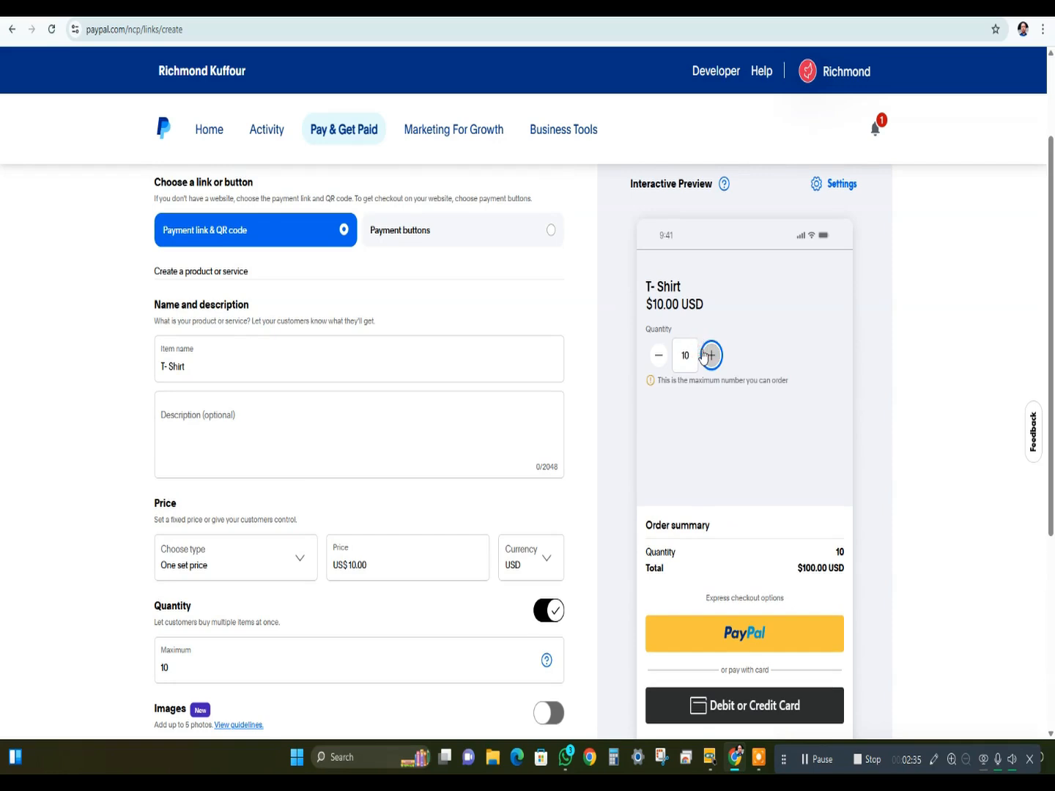
pyautogui.click(655, 355)
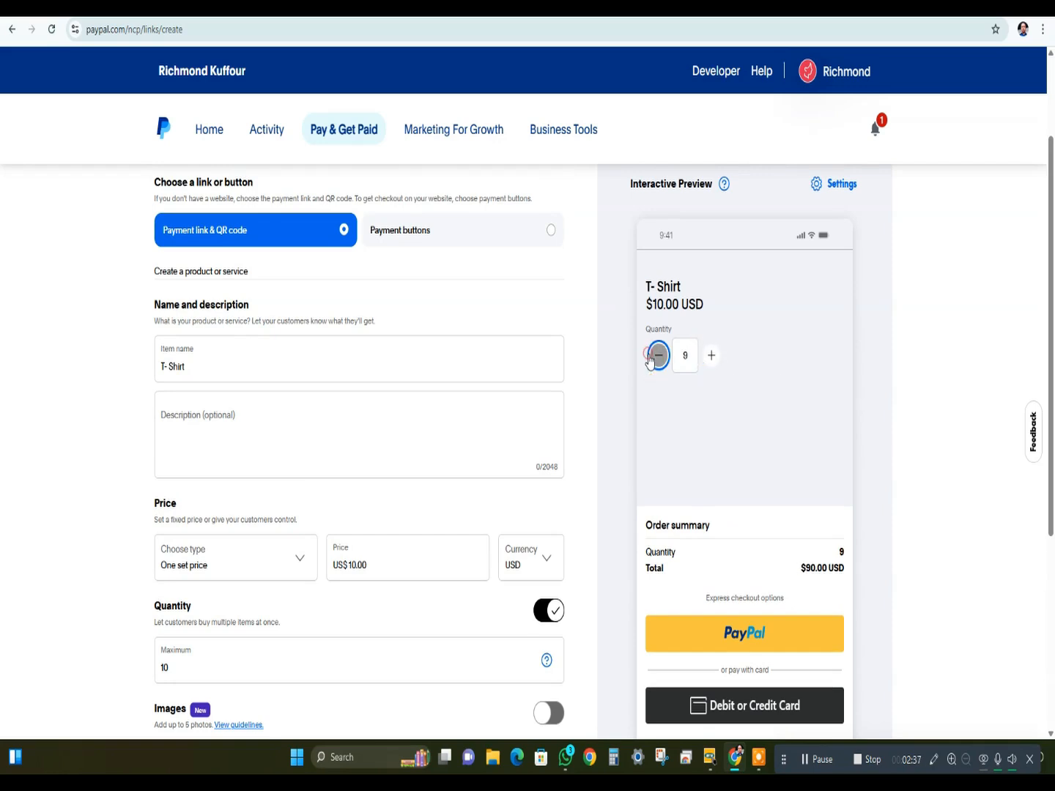
pyautogui.click(656, 355)
pyautogui.click(656, 355)
pyautogui.click(656, 355)
pyautogui.click(656, 355)
pyautogui.click(656, 355)
# - Enable images for the T- Shirt product and reveal the additional product options, such as Customer note
pyautogui.scroll(-4, 327, 546)
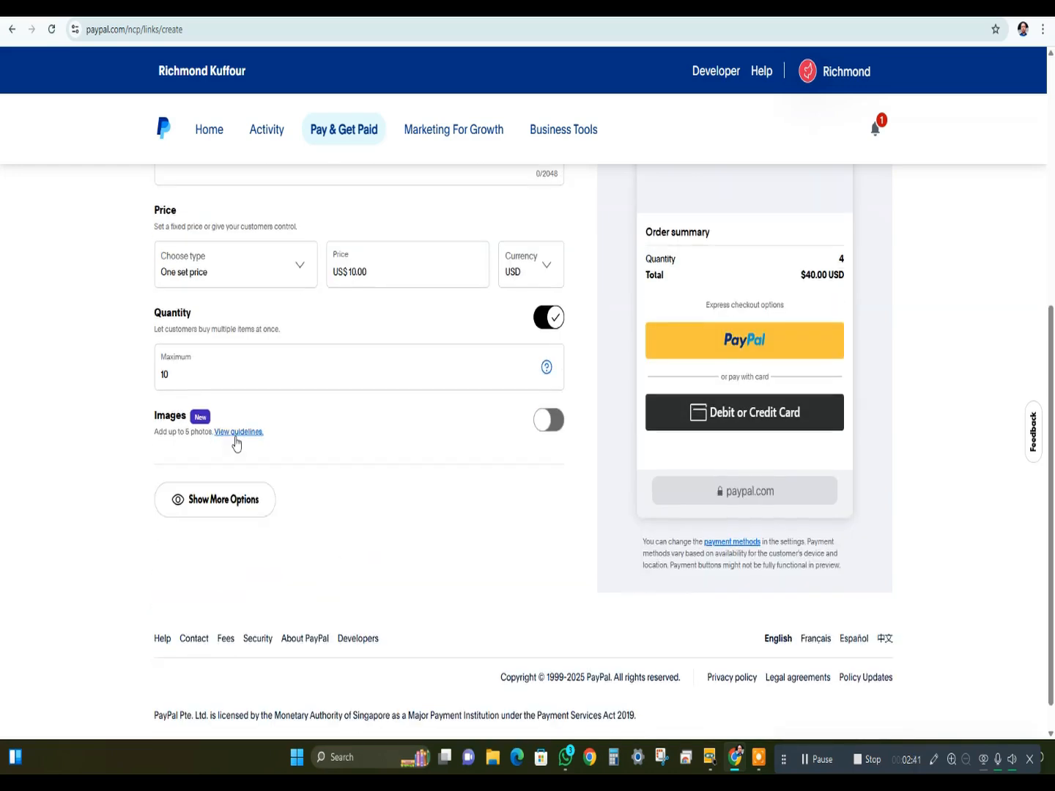
pyautogui.click(554, 437)
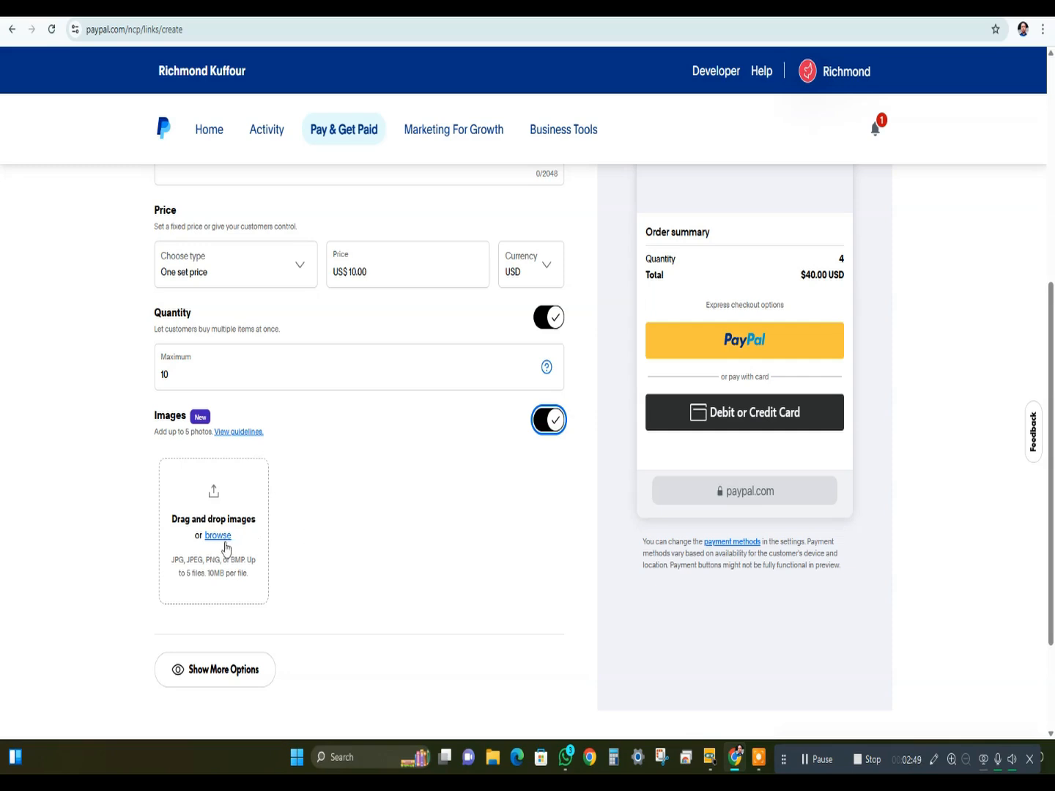
pyautogui.scroll(-3, 226, 547)
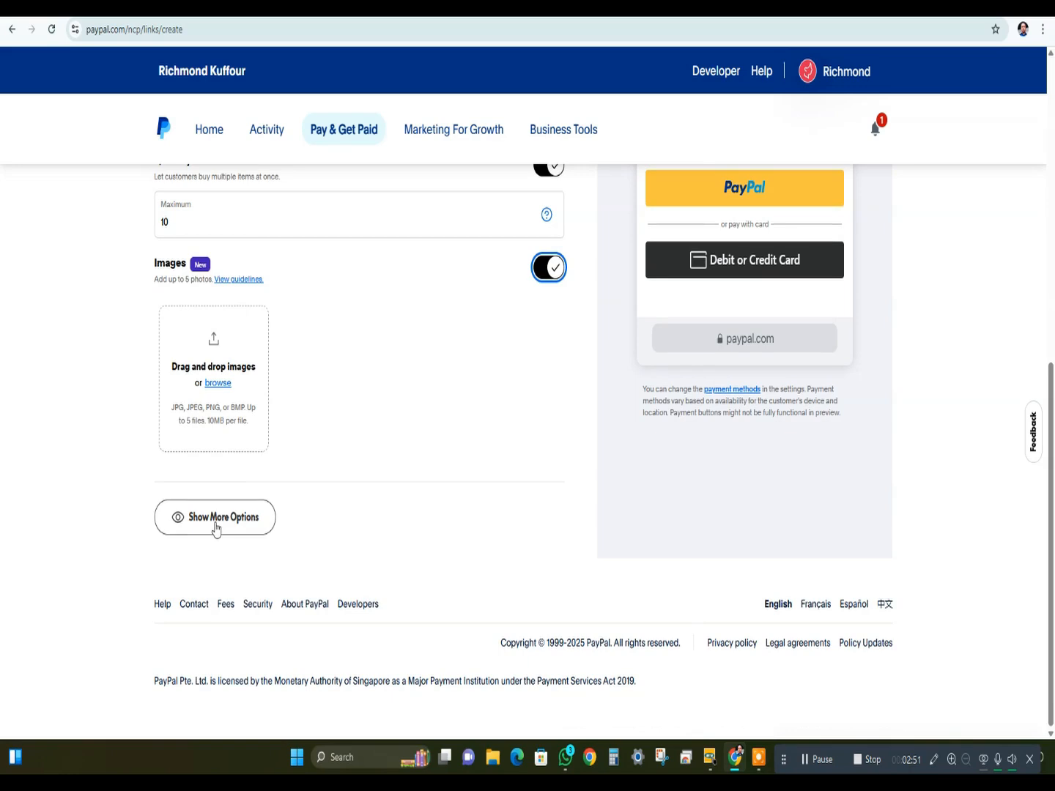
pyautogui.click(215, 526)
pyautogui.scroll(-3, 247, 546)
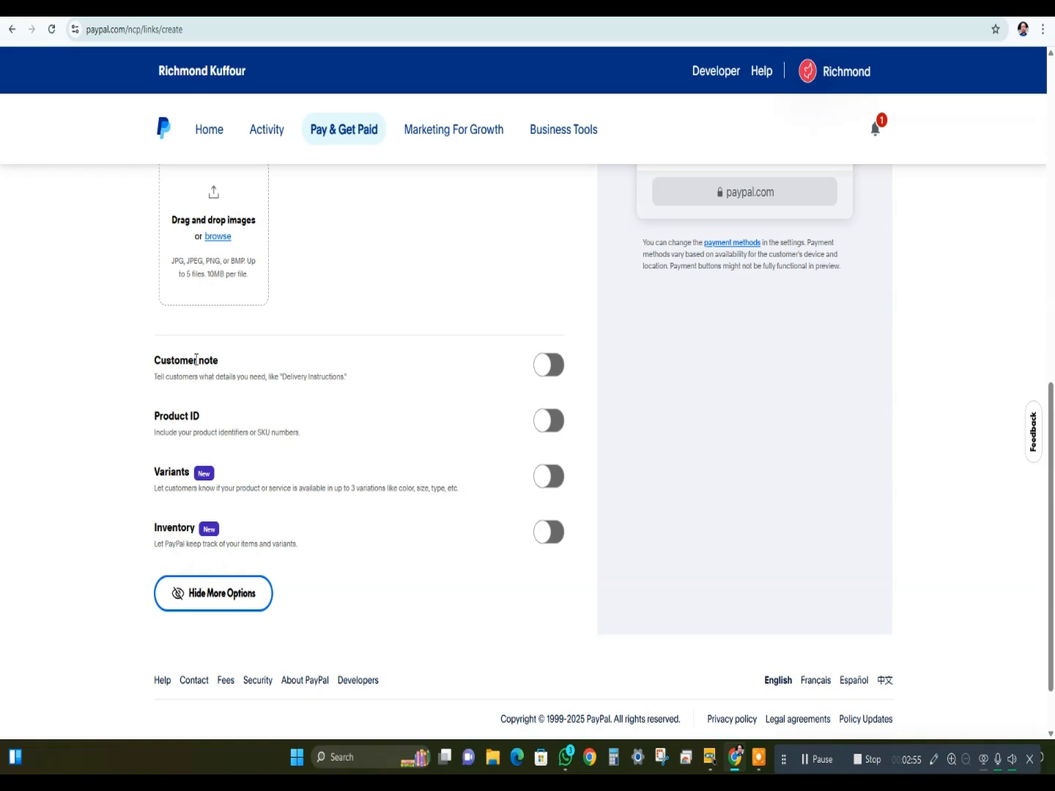
pyautogui.moveTo(254, 360); pyautogui.dragTo(149, 360)
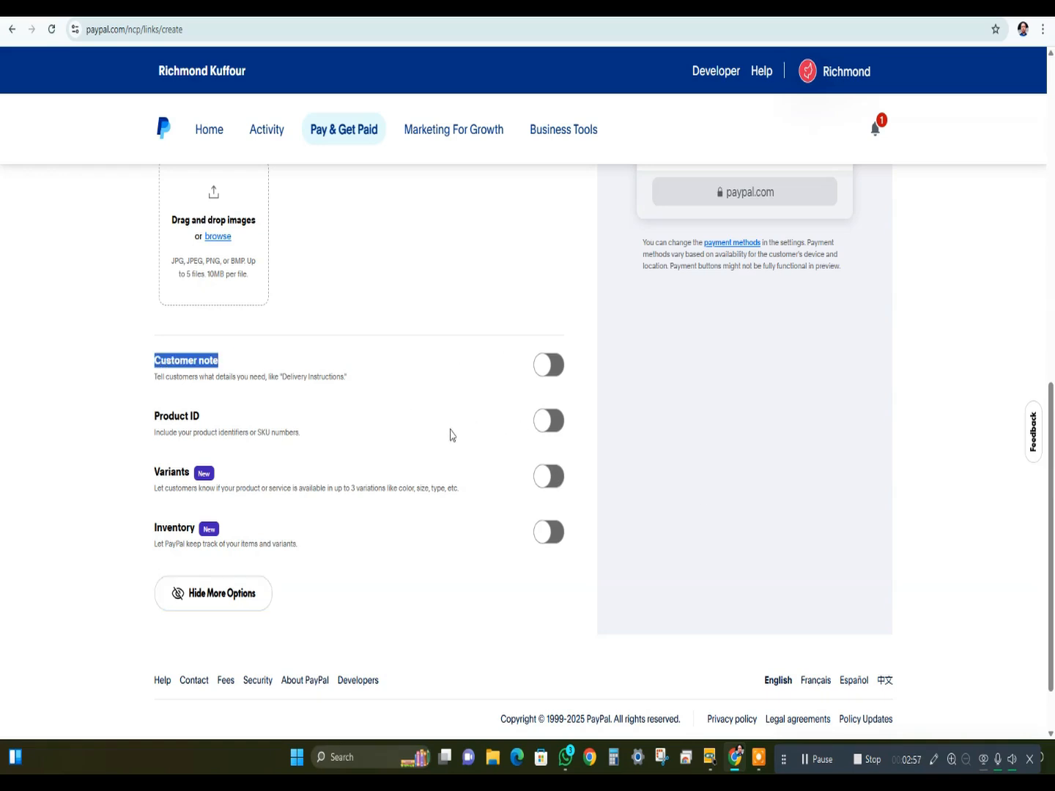
# - Build the T- Shirt payment link from the current product settings
pyautogui.scroll(10, 556, 450)
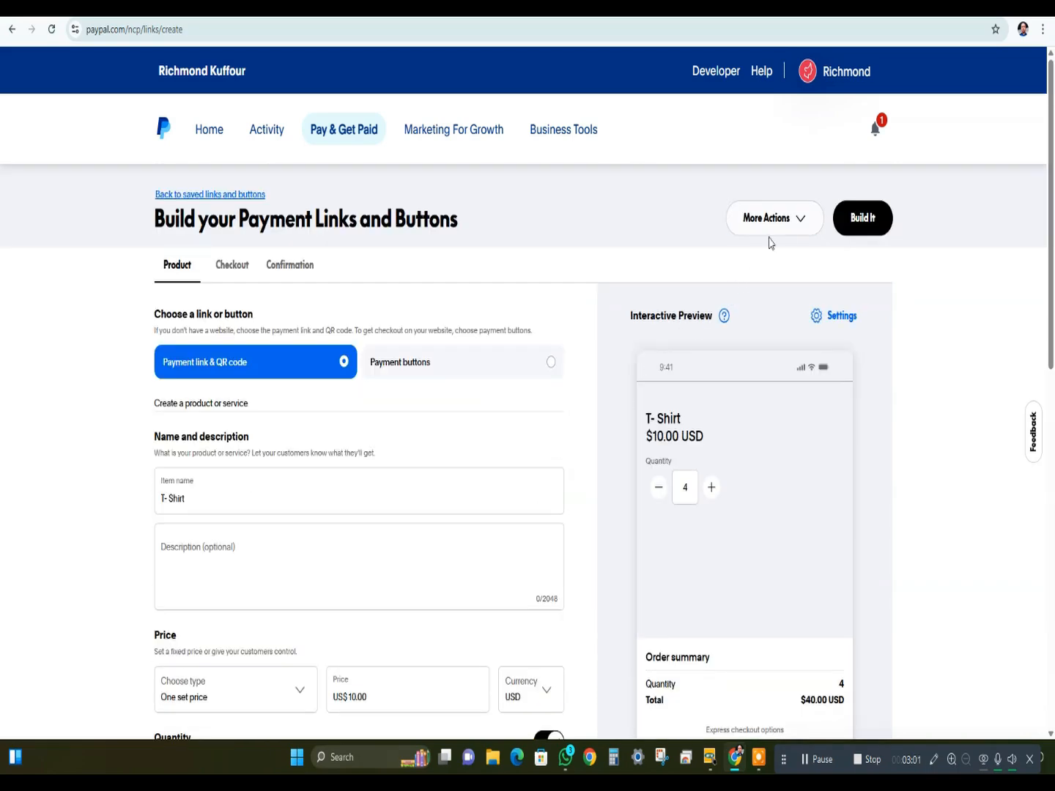
pyautogui.click(795, 226)
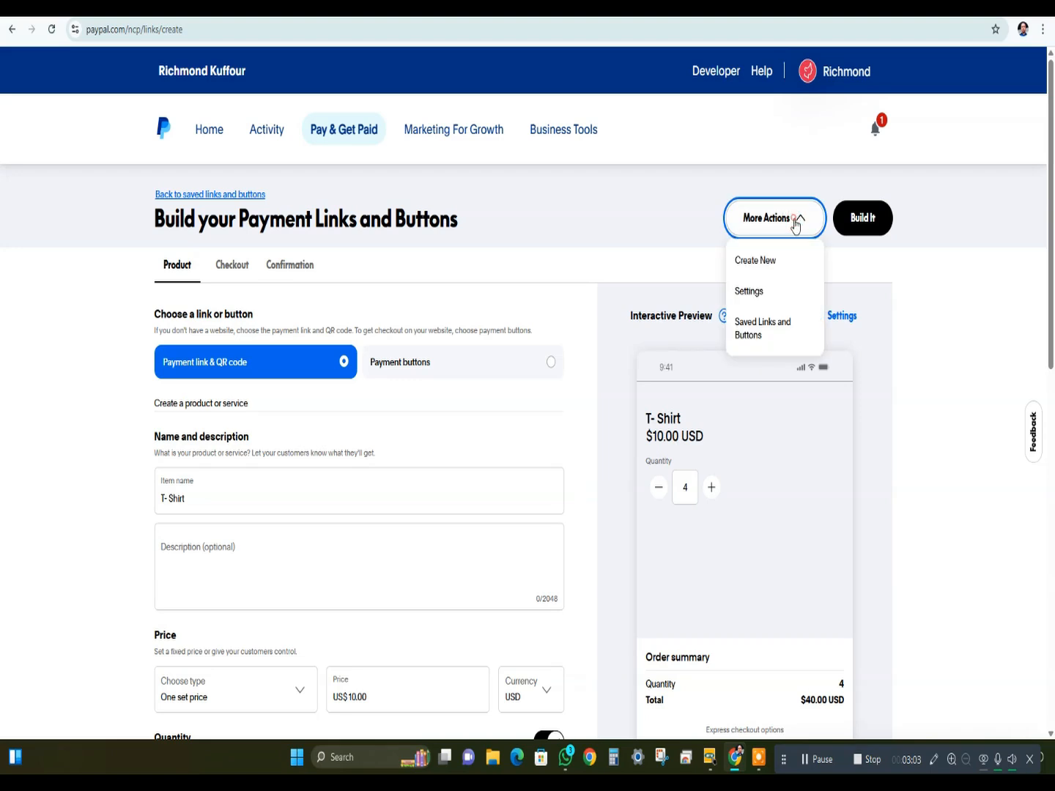
pyautogui.click(863, 235)
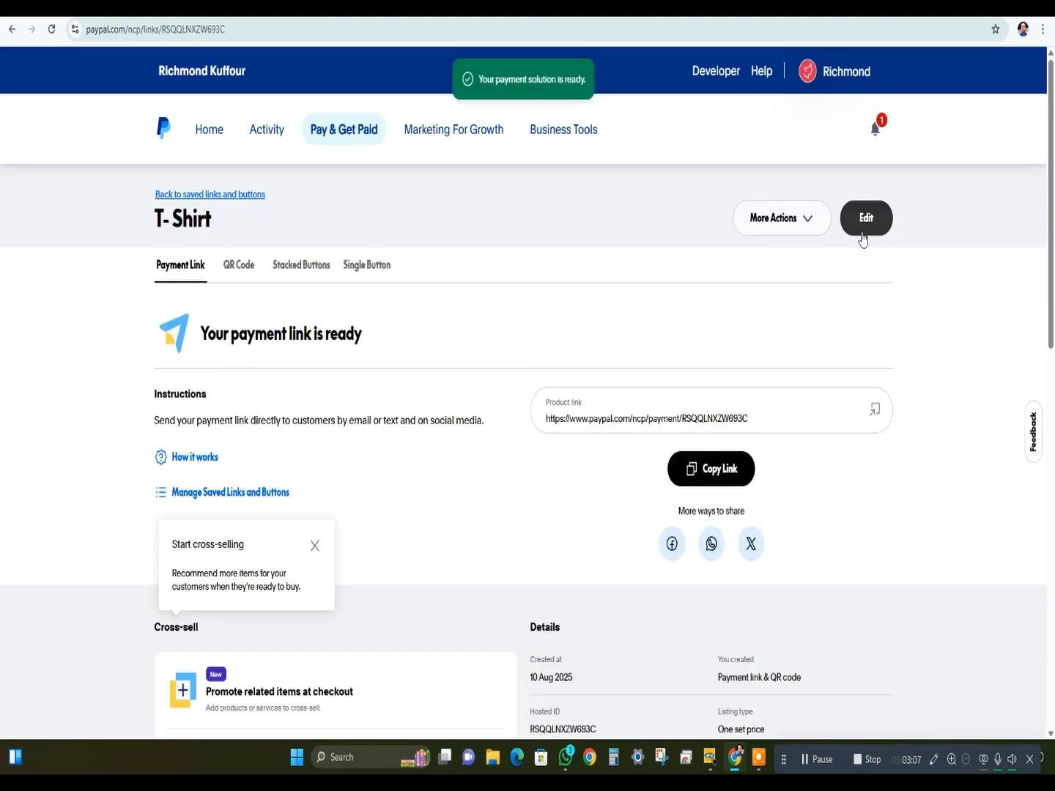
# - Select the T- Shirt's full product link and copy it
pyautogui.scroll(-2, 303, 553)
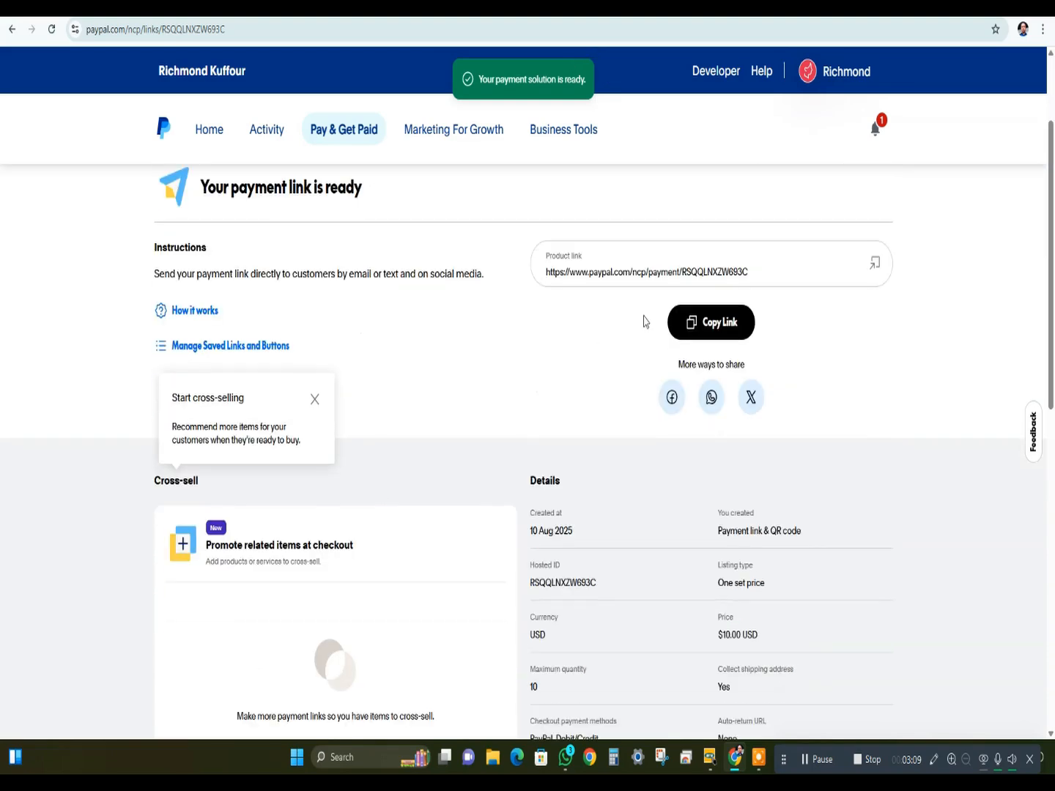
pyautogui.moveTo(828, 276); pyautogui.dragTo(474, 214)
pyautogui.moveTo(749, 272); pyautogui.dragTo(546, 274)
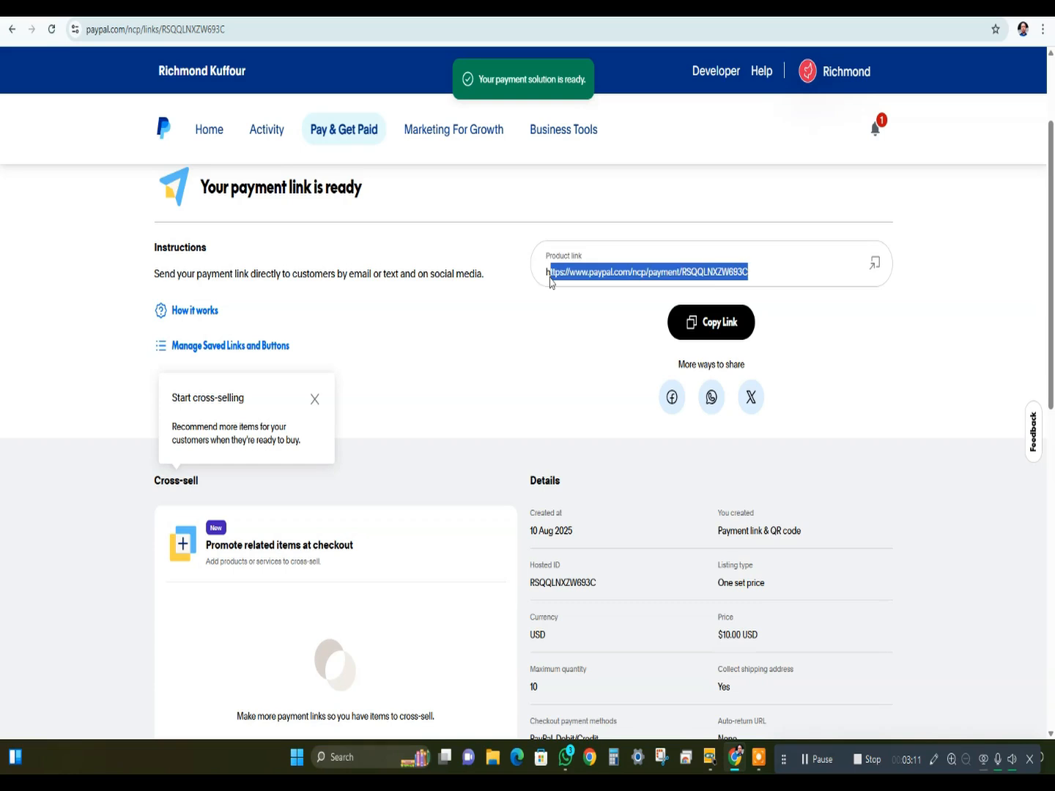
pyautogui.click(589, 277)
pyautogui.tripleClick(634, 271)
pyautogui.hotkey('ctrl', 'c')
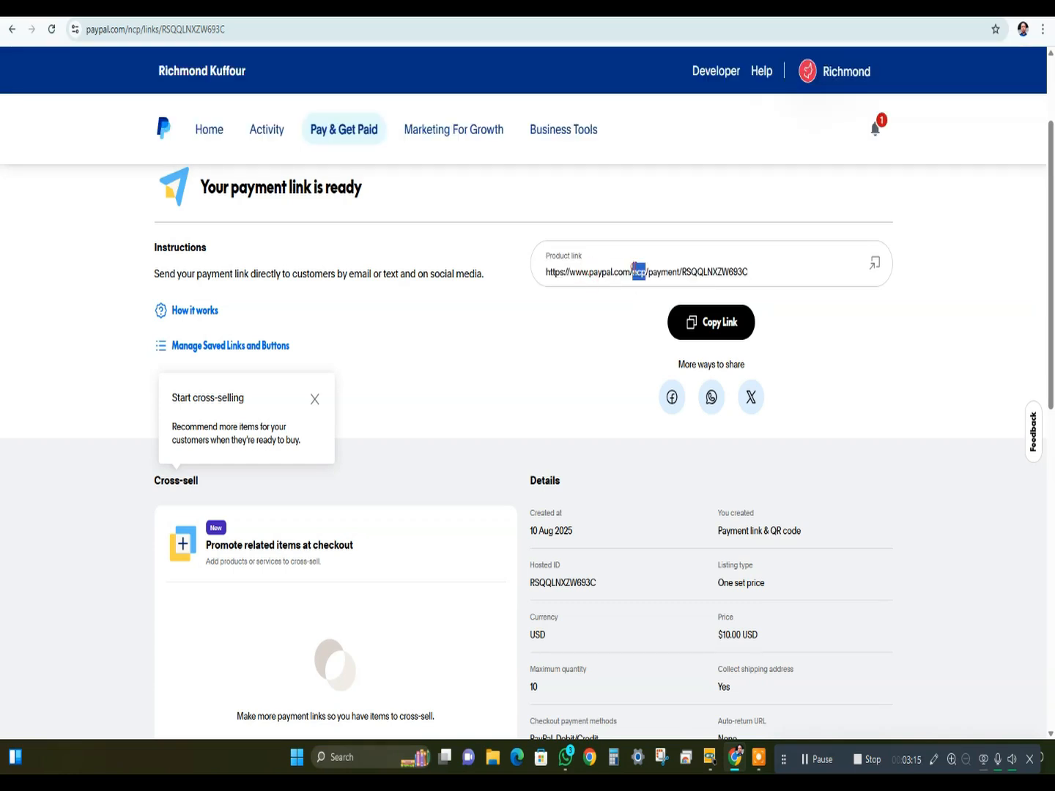
pyautogui.rightClick(633, 280)
pyautogui.click(659, 286)
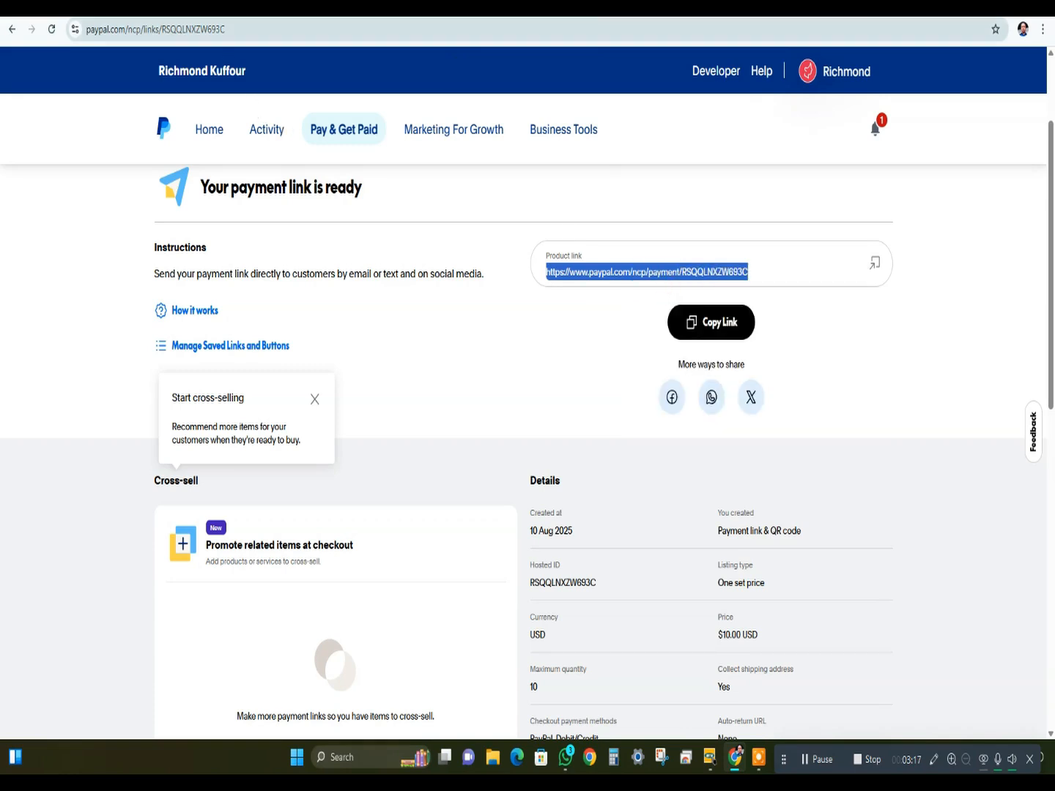
# - Open the copied product link in a new browser tab to load the customer payment page
pyautogui.hotkey('ctrl', 't')
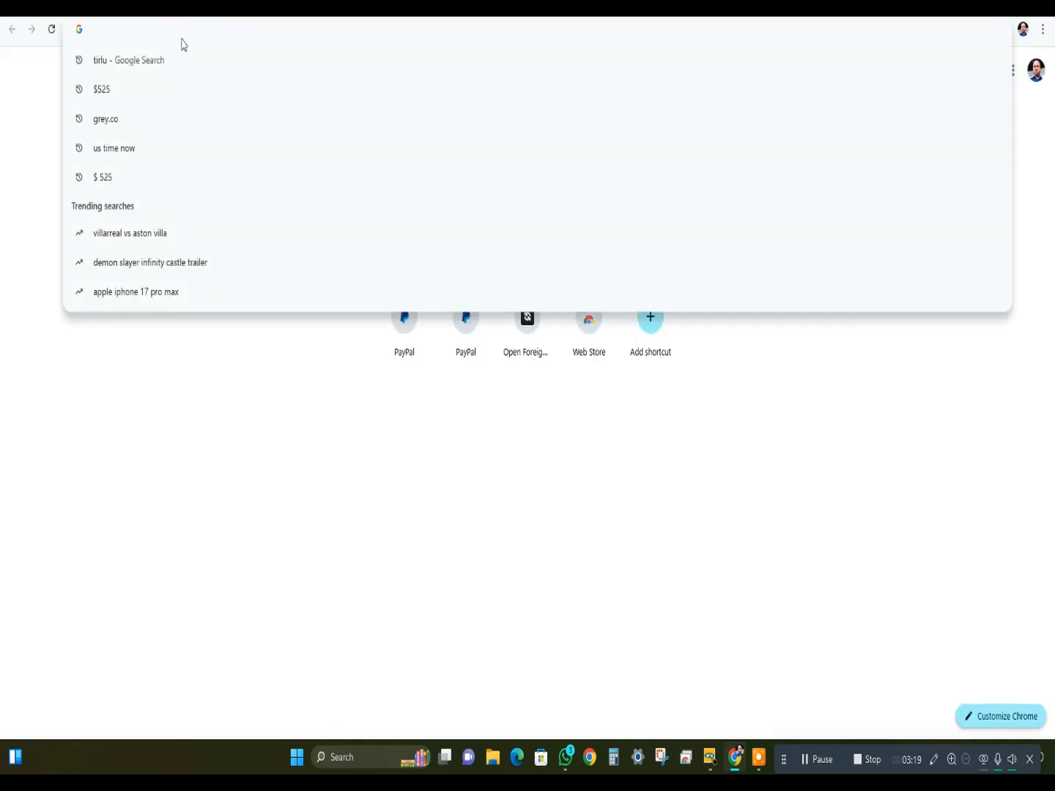
pyautogui.hotkey('ctrl', 'v')
pyautogui.write(']')
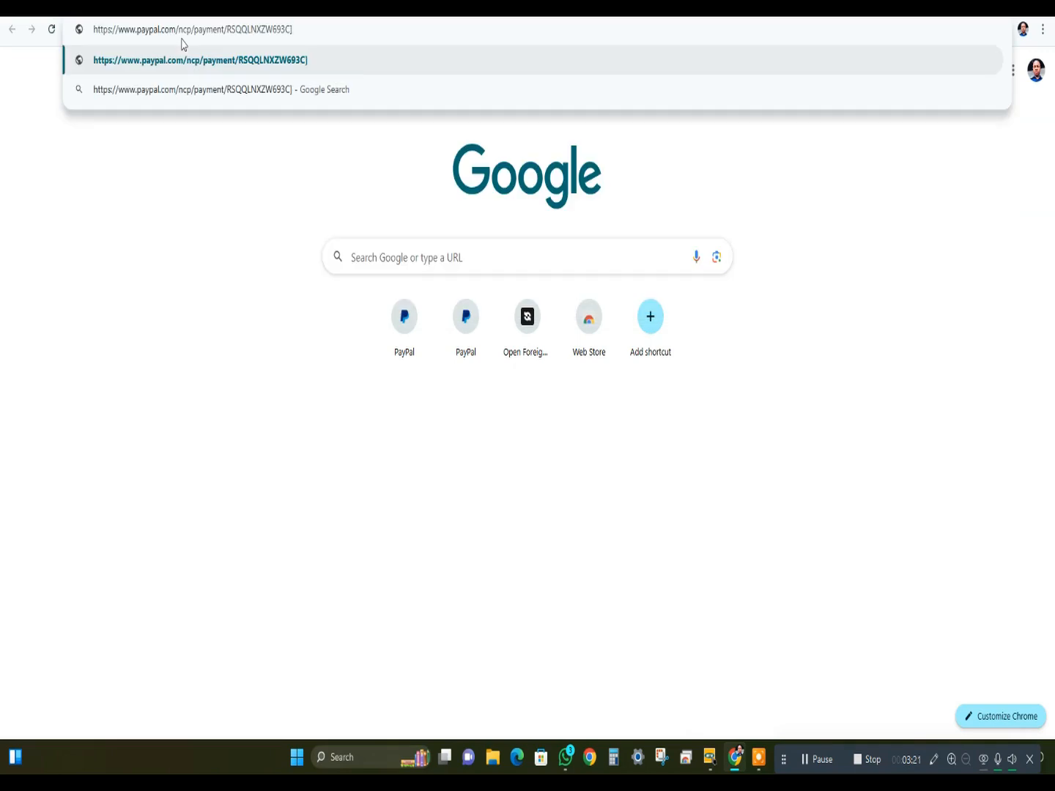
pyautogui.press('BackSpace')
pyautogui.press('Return')
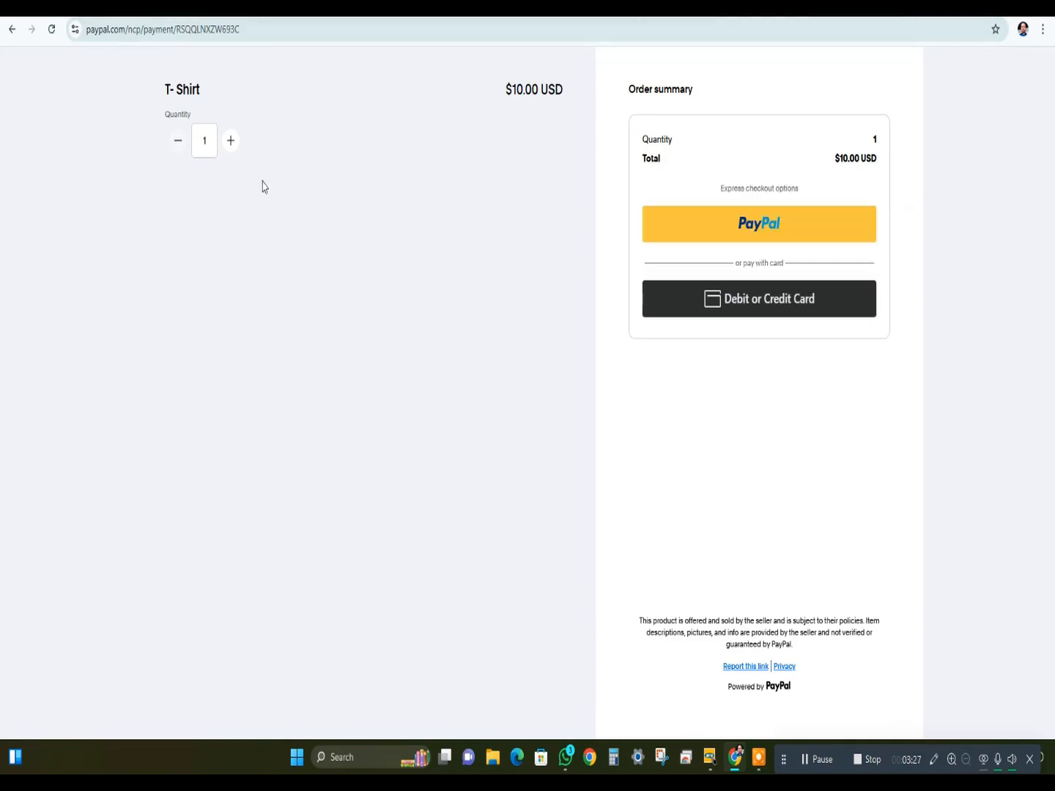
# - Test the quantity limit on the live payment page by raising the T- Shirt quantity to 10
pyautogui.doubleClick(231, 149)
pyautogui.tripleClick(231, 149)
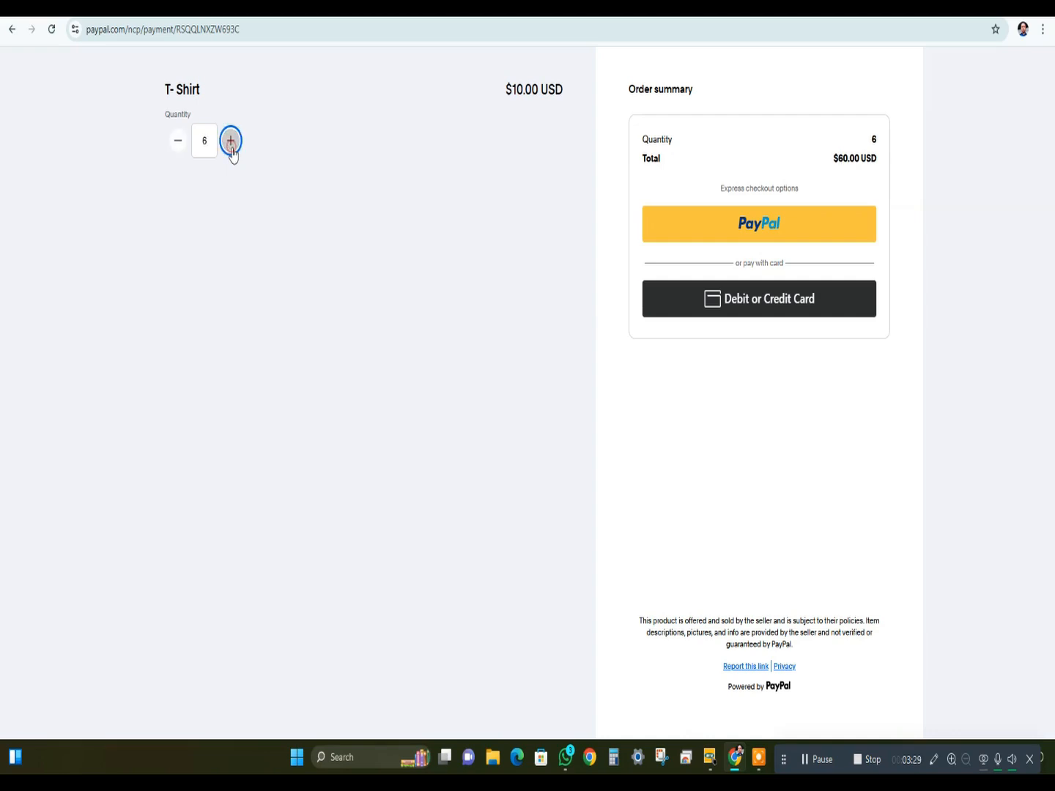
pyautogui.doubleClick(230, 148)
pyautogui.doubleClick(231, 148)
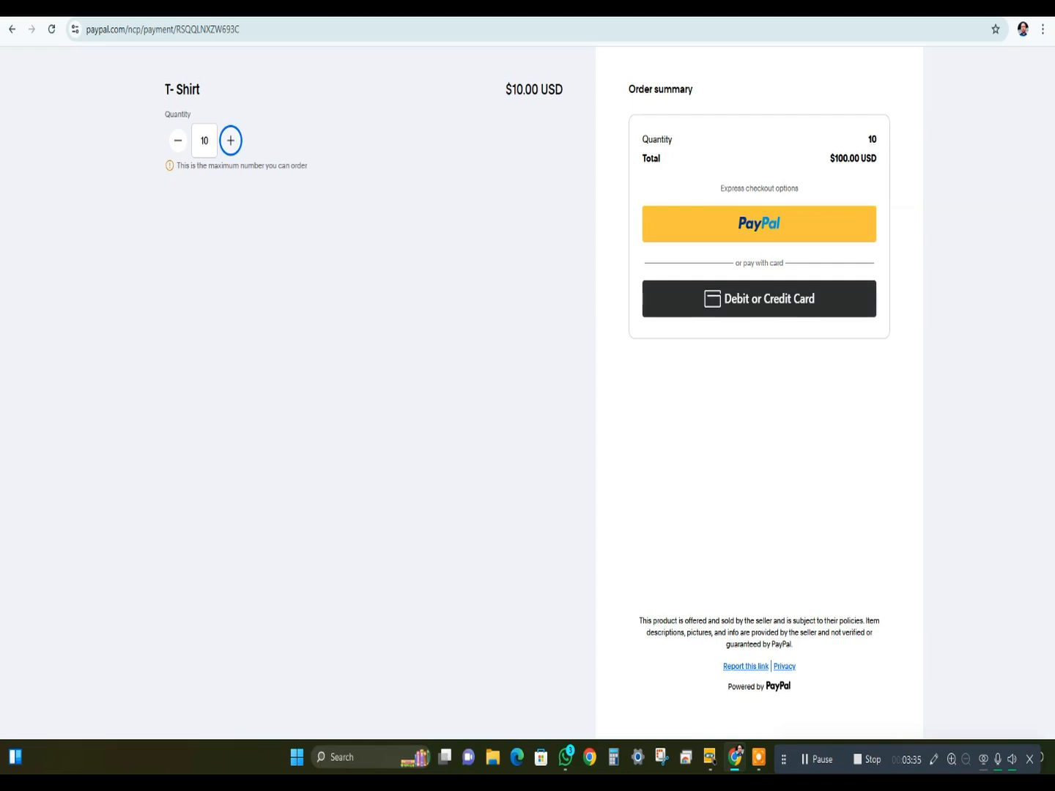
# - Return to the T- Shirt payment link's page and open the link for editing
pyautogui.hotkey('ctrl', 'shift', 'Tab')
pyautogui.scroll(-3, 373, 494)
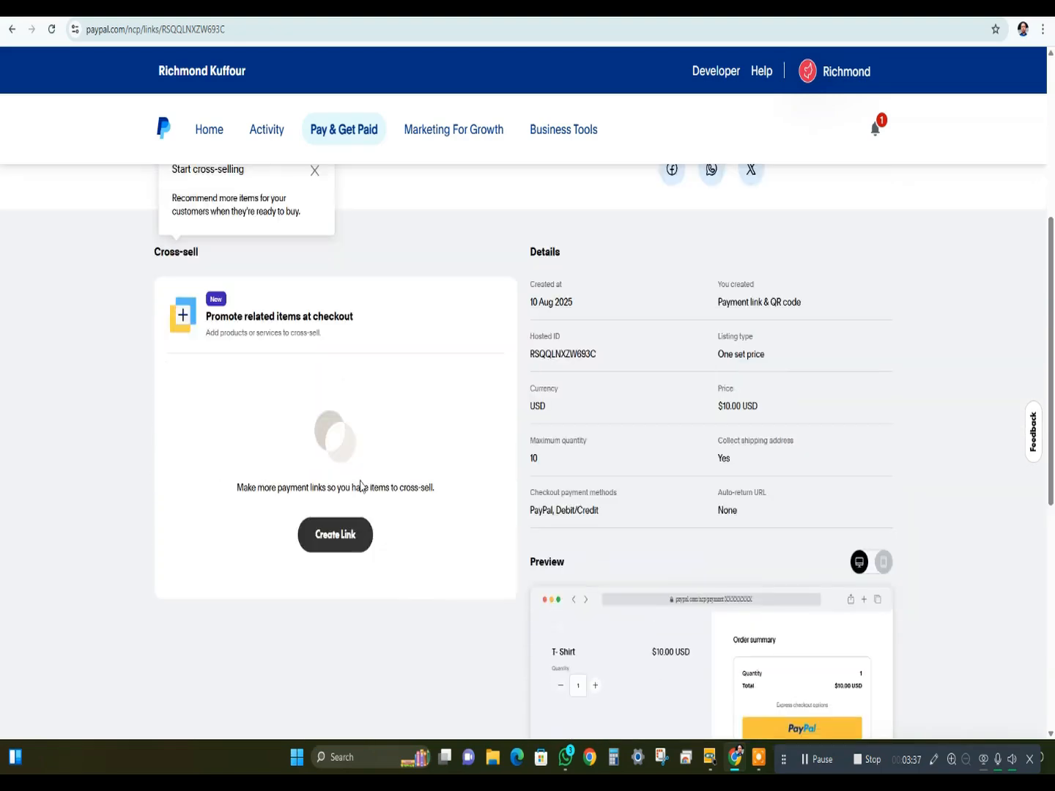
pyautogui.scroll(6, 344, 487)
pyautogui.scroll(1, 693, 323)
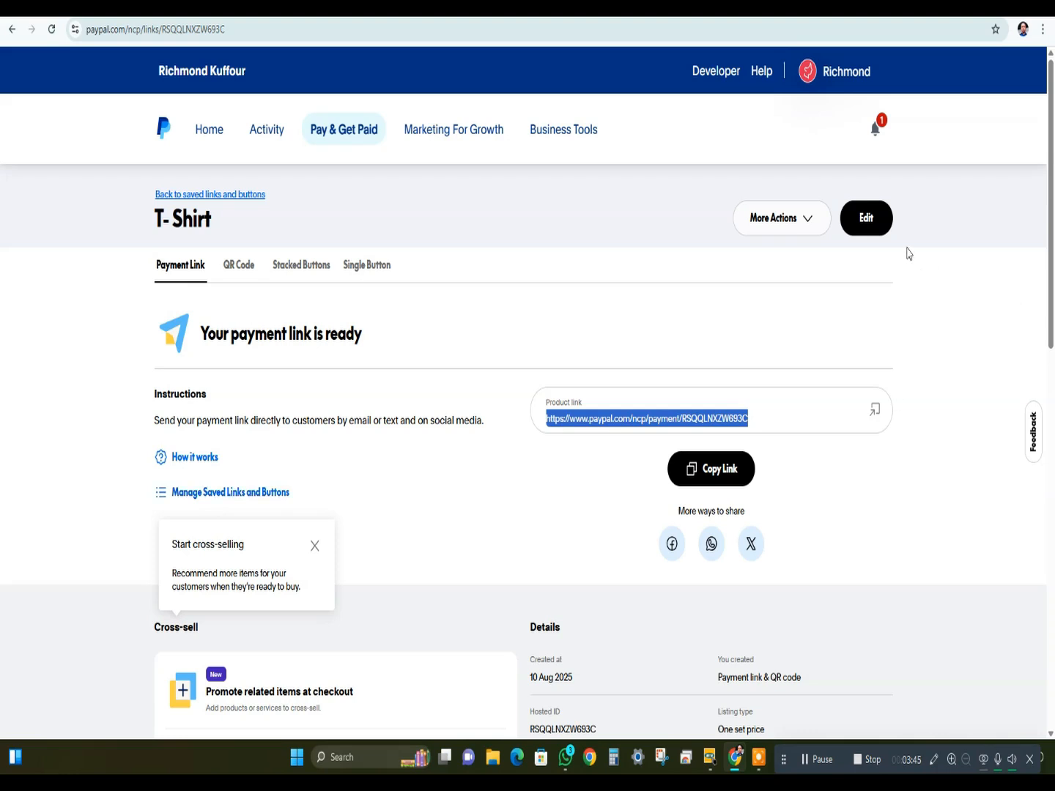
pyautogui.click(860, 219)
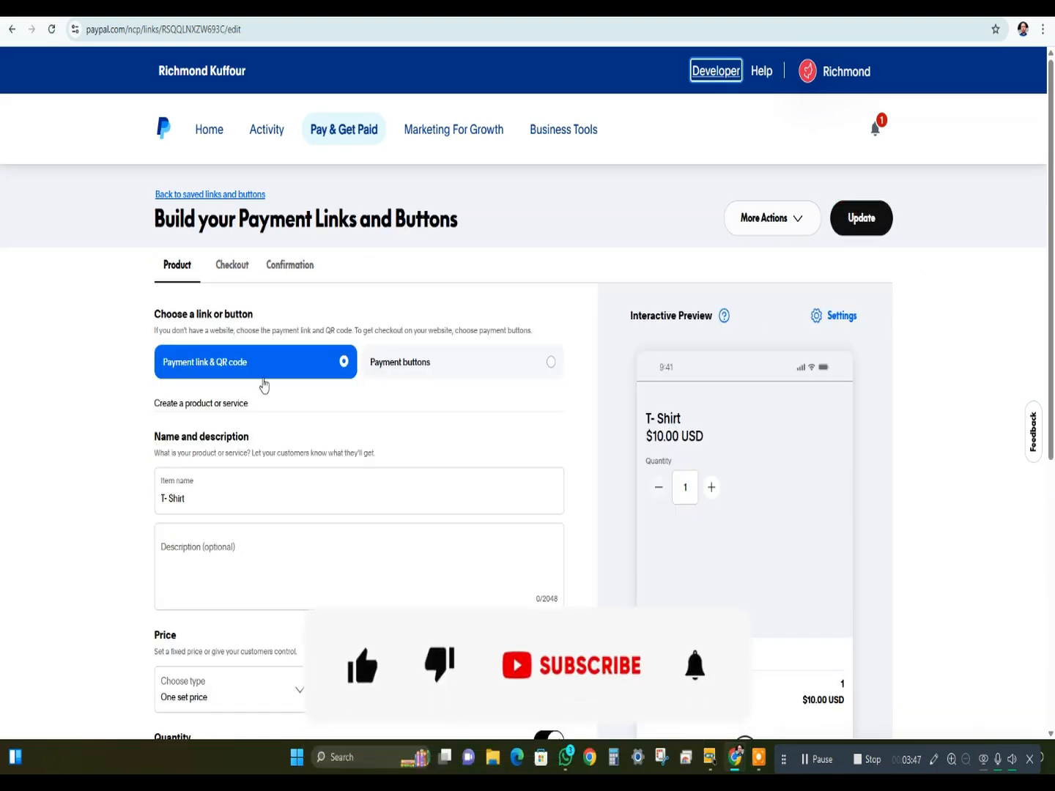
# - Reveal the additional product options and enable Variants for the T- Shirt, leaving the variant name empty
pyautogui.scroll(-5, 205, 405)
pyautogui.scroll(-1, 220, 447)
pyautogui.click(228, 469)
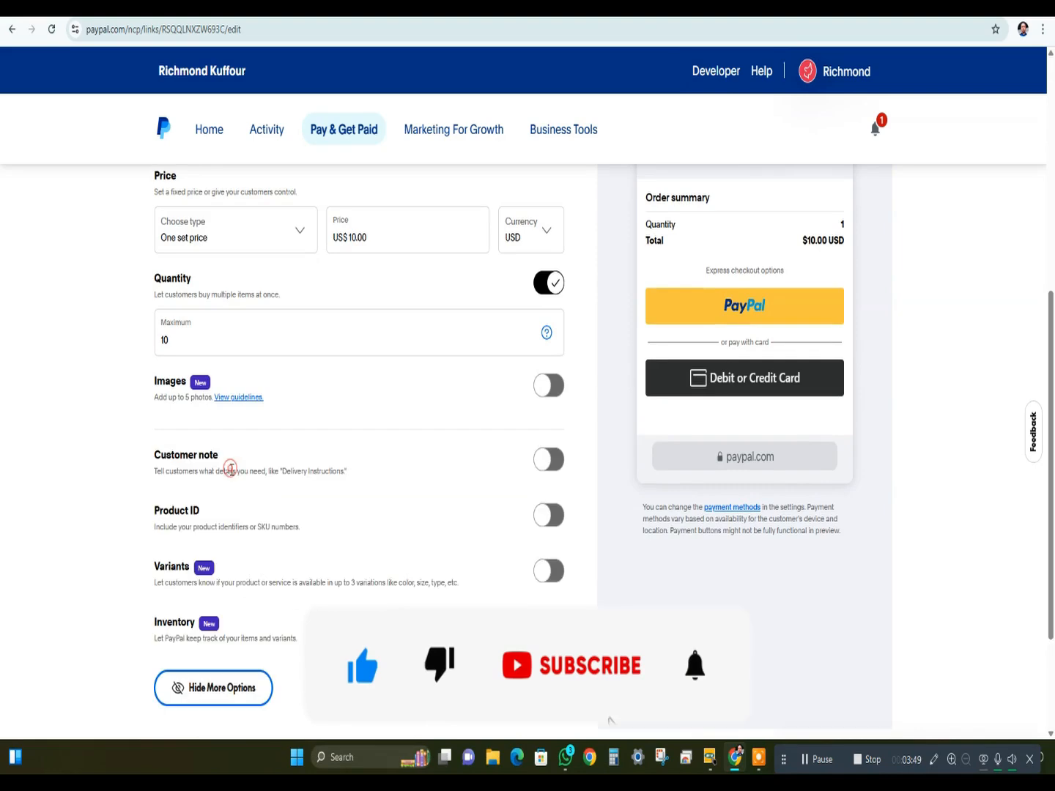
pyautogui.scroll(-2, 302, 516)
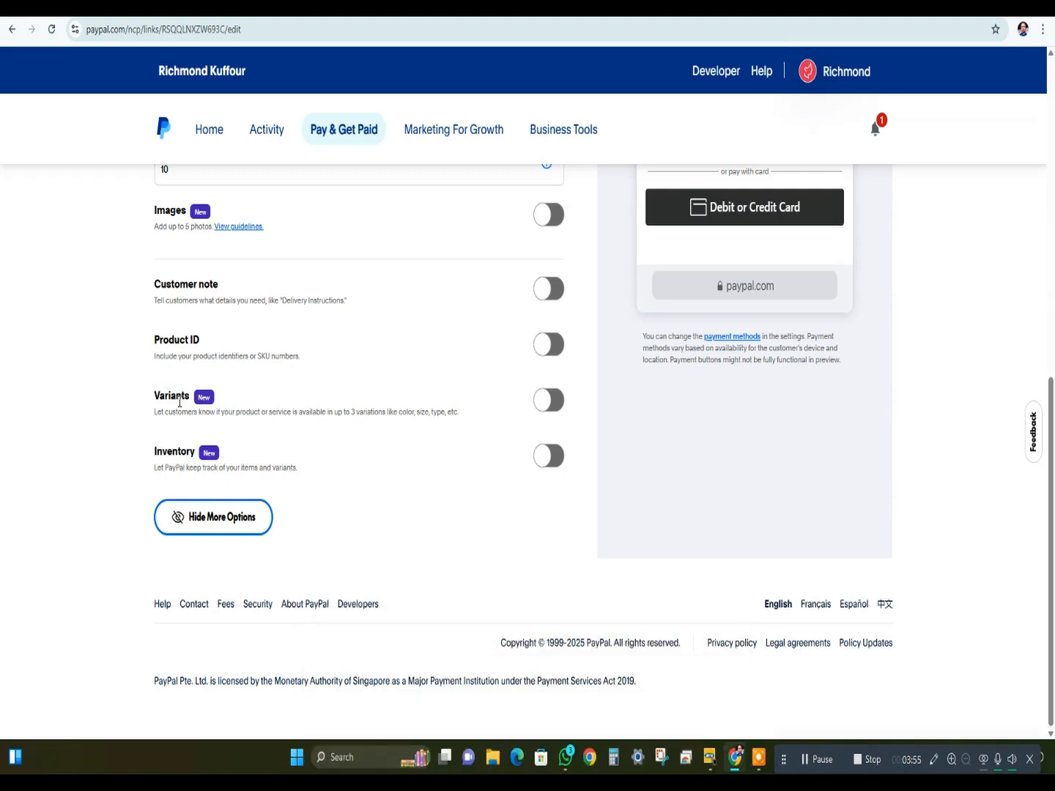
pyautogui.moveTo(152, 412); pyautogui.dragTo(404, 415)
pyautogui.click(534, 411)
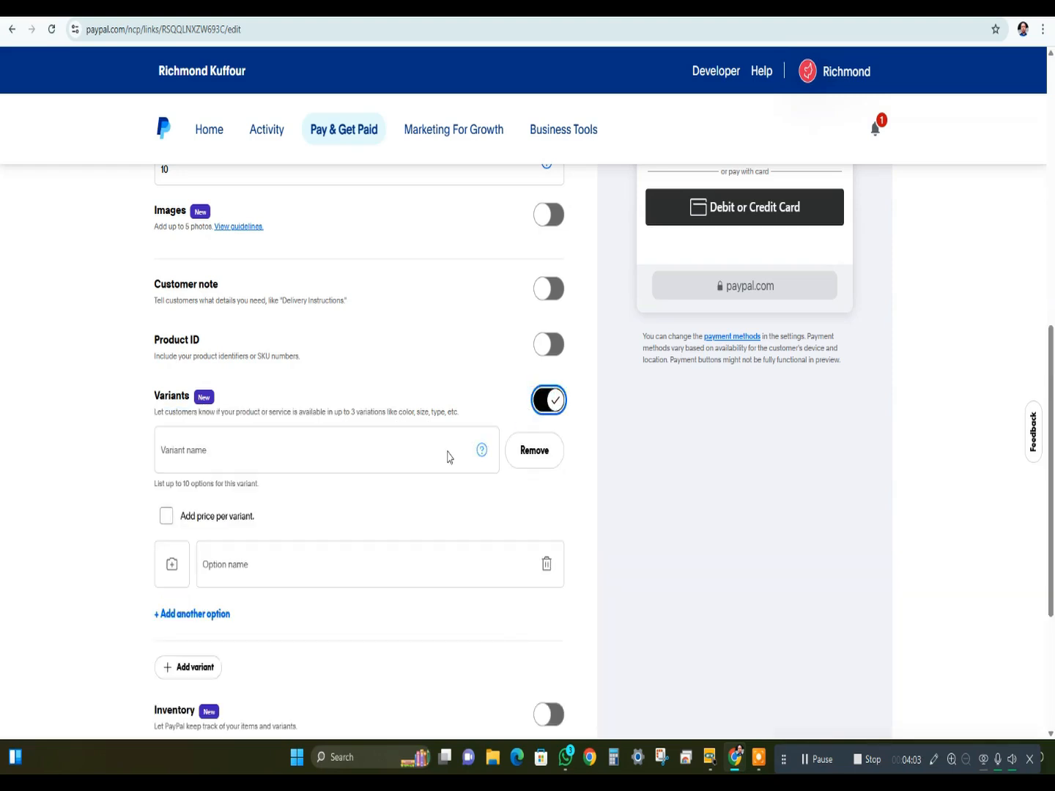
pyautogui.click(235, 442)
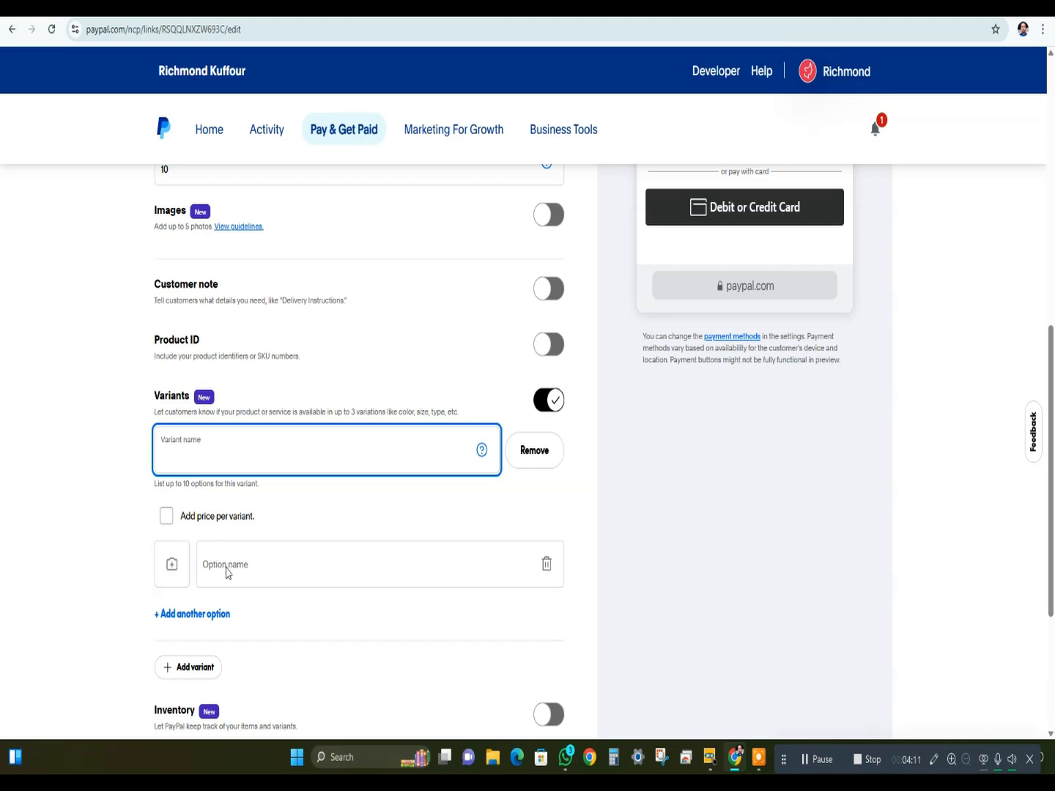
pyautogui.scroll(-2, 227, 568)
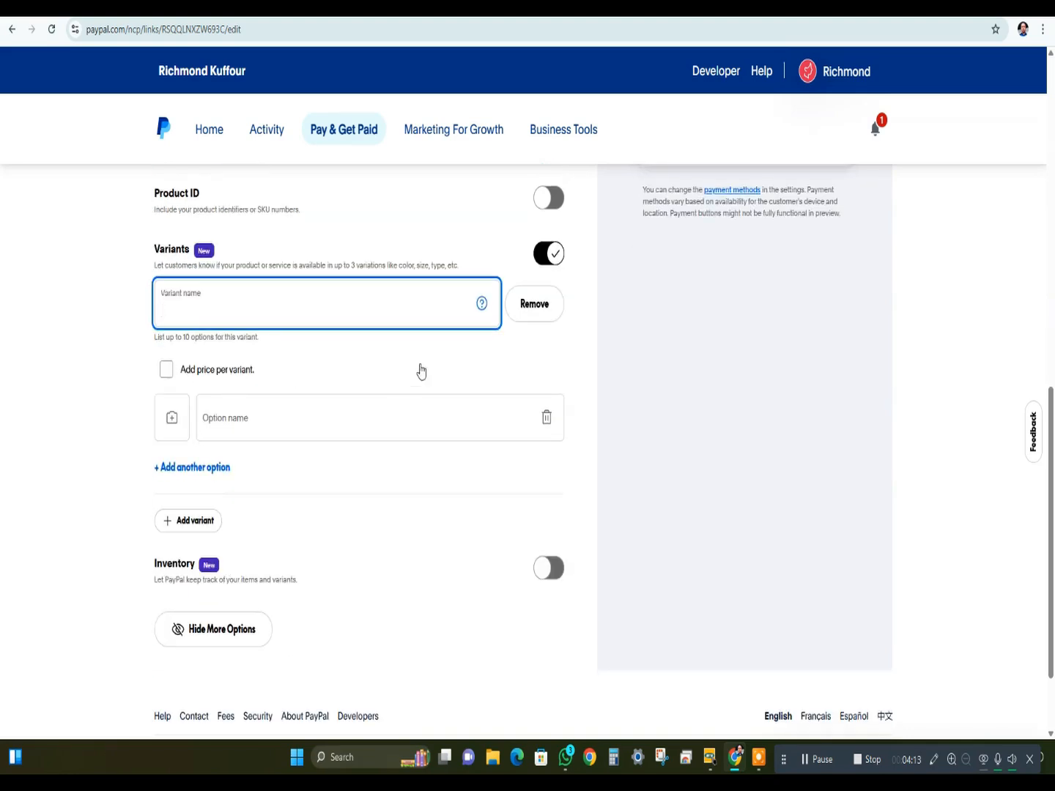
pyautogui.click(535, 304)
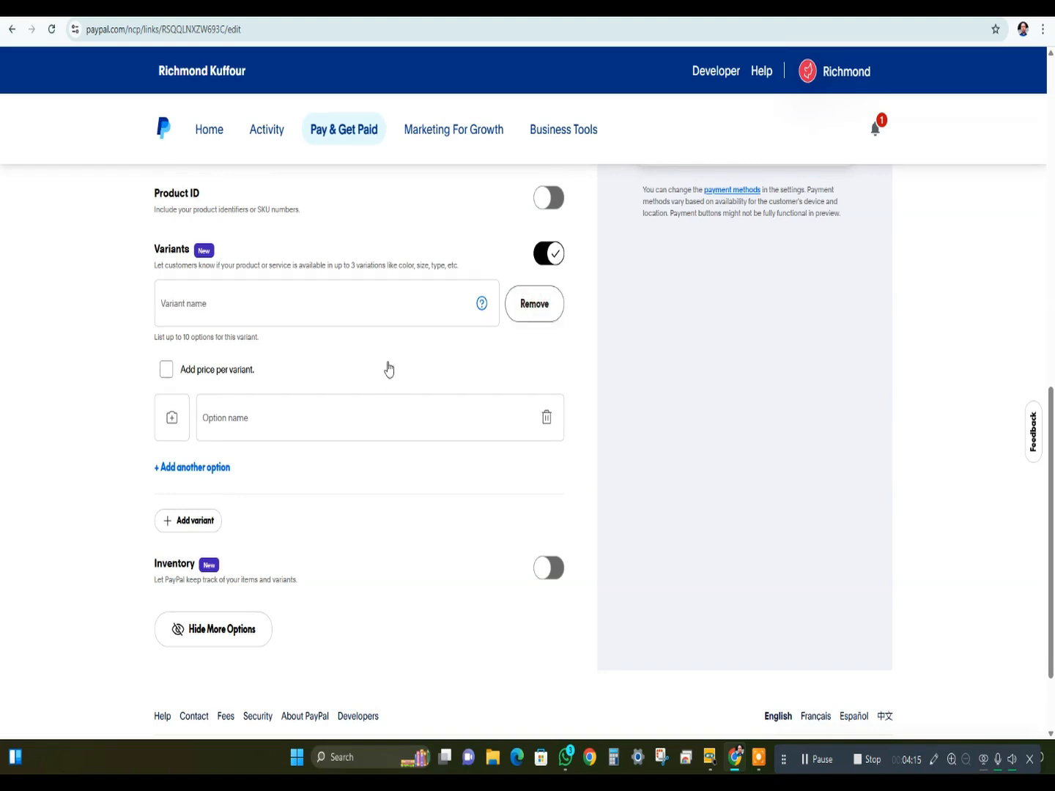
# - Try Inventory tracking, checking its Item ID, Quantity in stock and Alert quantity fields, and turn it back off
pyautogui.scroll(-2, 295, 431)
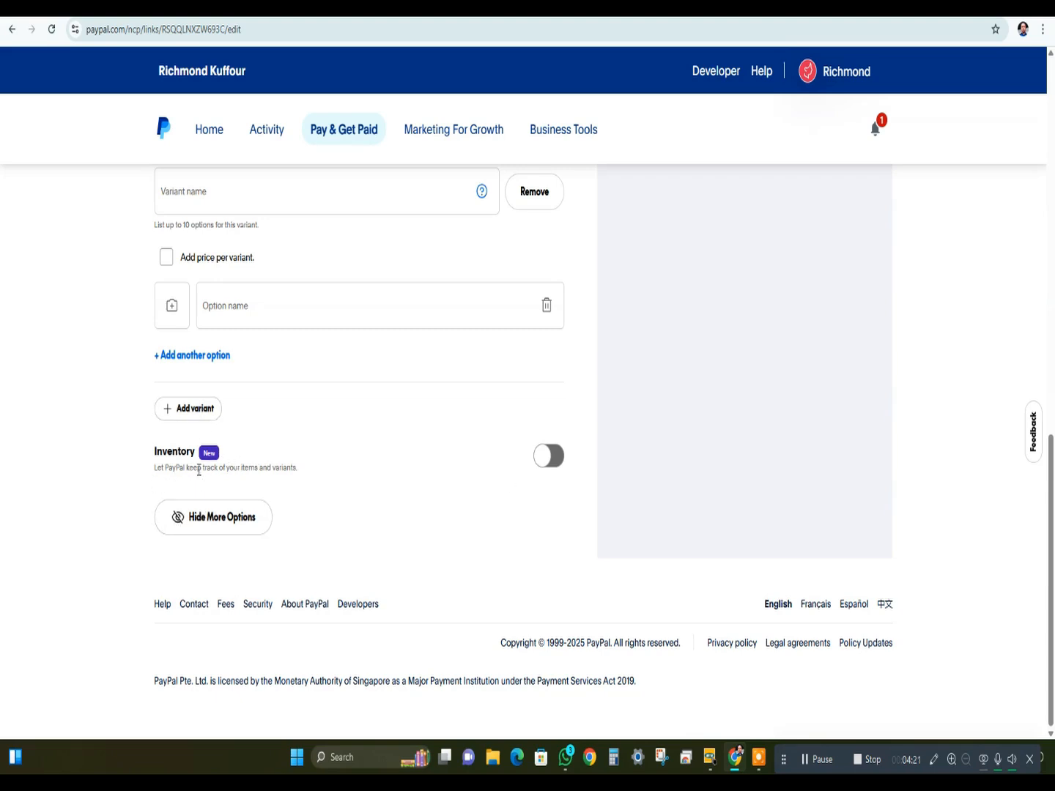
pyautogui.click(544, 458)
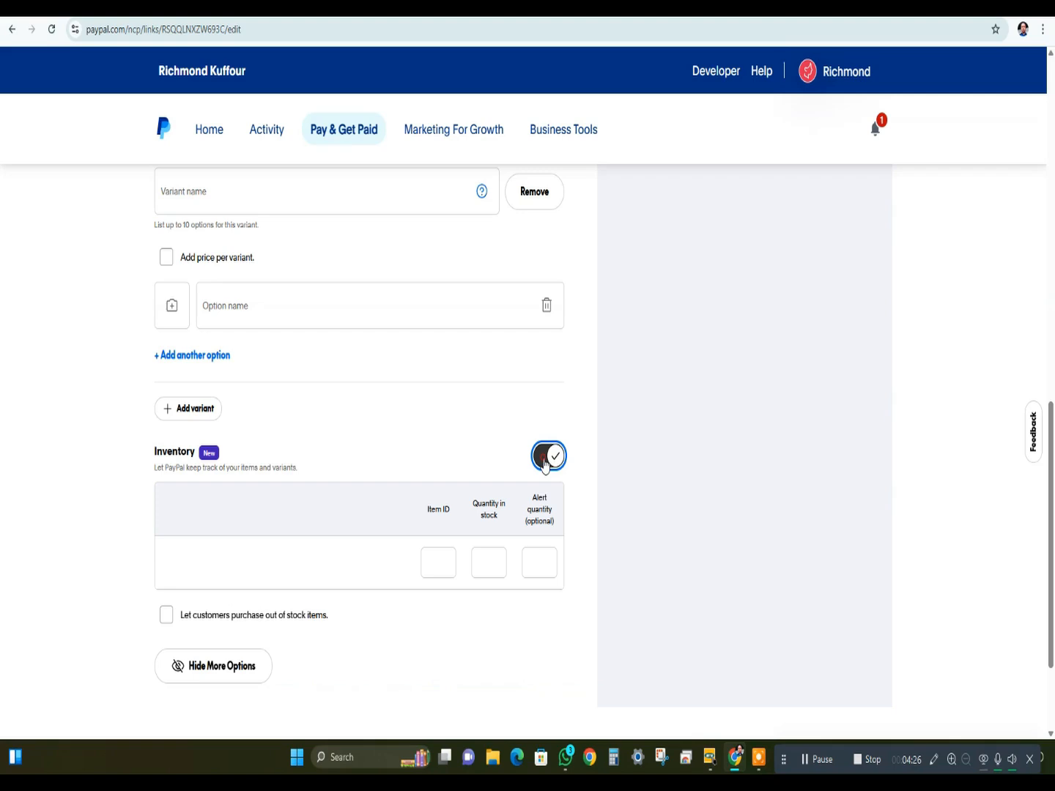
pyautogui.click(431, 572)
pyautogui.click(489, 564)
pyautogui.click(539, 560)
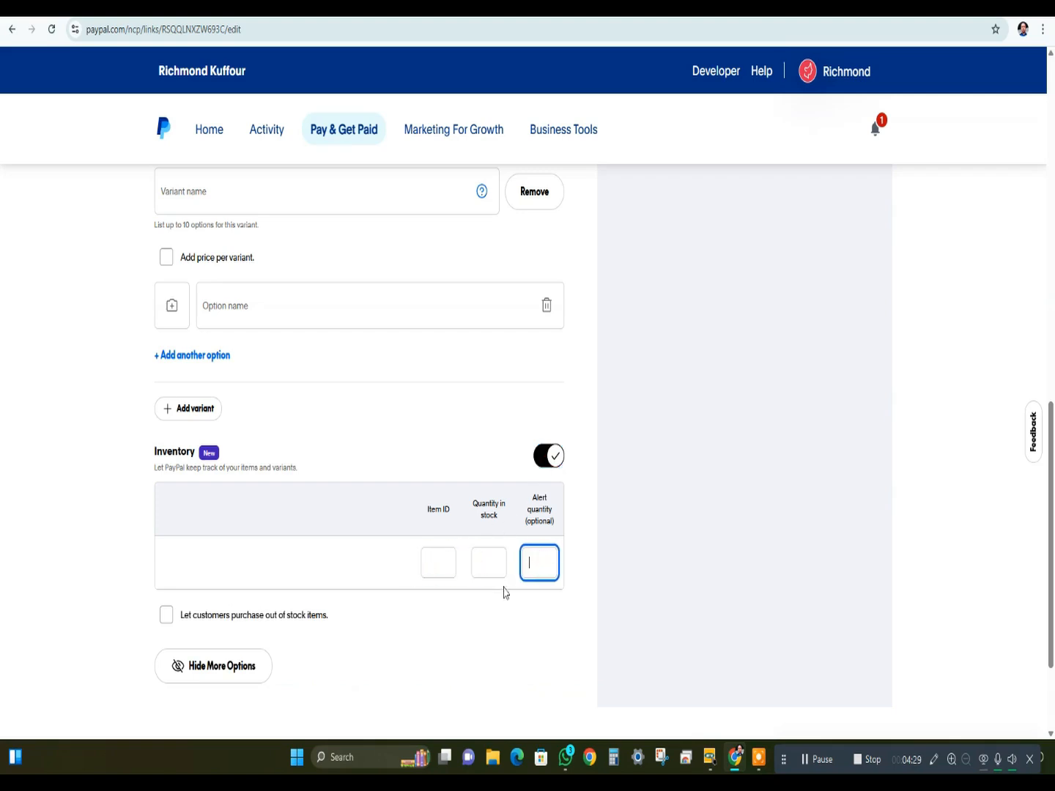
pyautogui.click(440, 563)
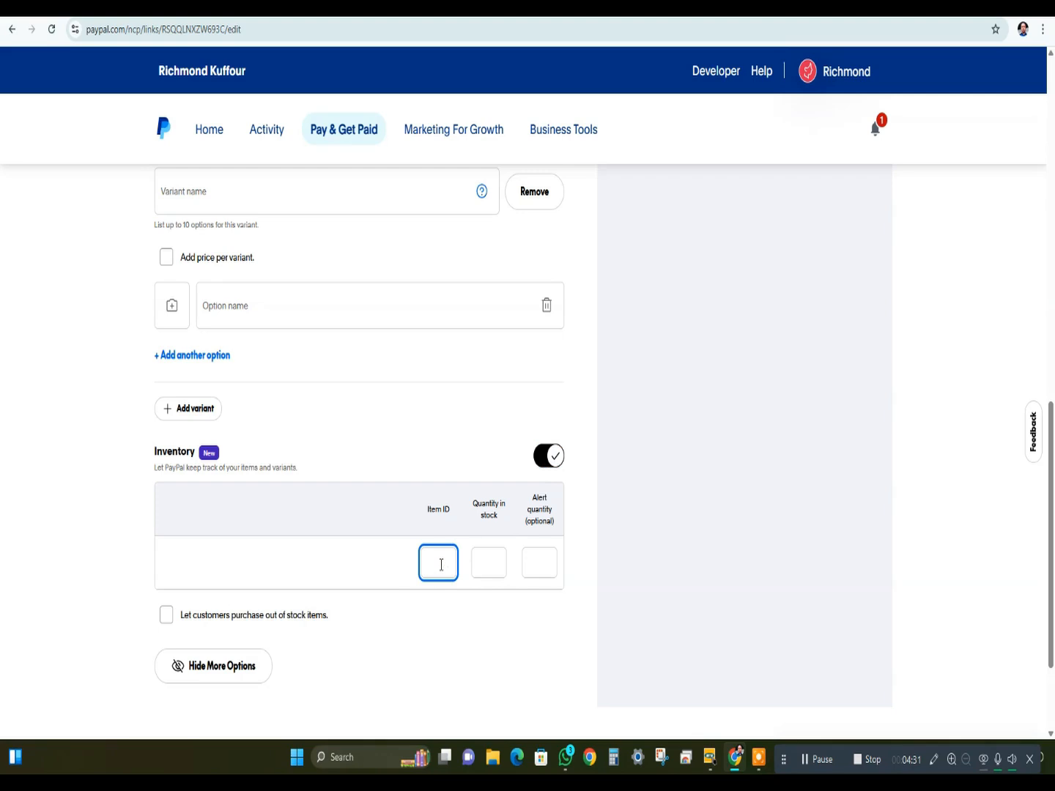
pyautogui.click(478, 562)
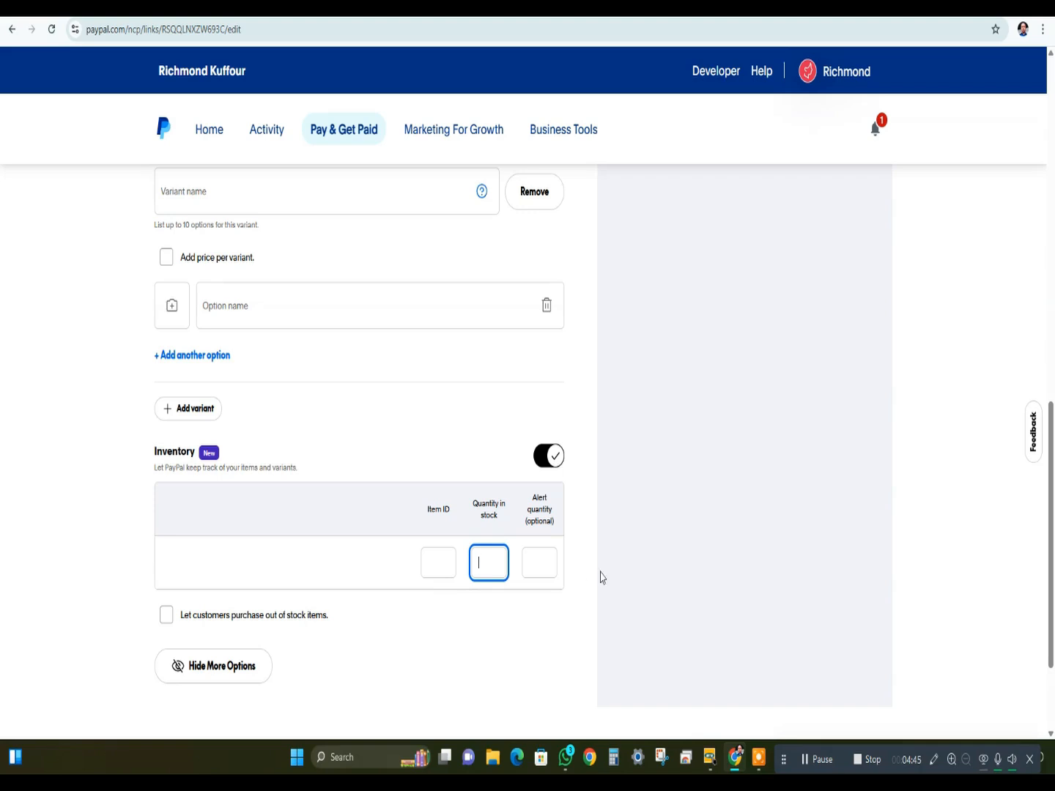
pyautogui.click(551, 456)
# - Open the payment link's checkout settings and enable Shipping fees
pyautogui.scroll(4, 500, 484)
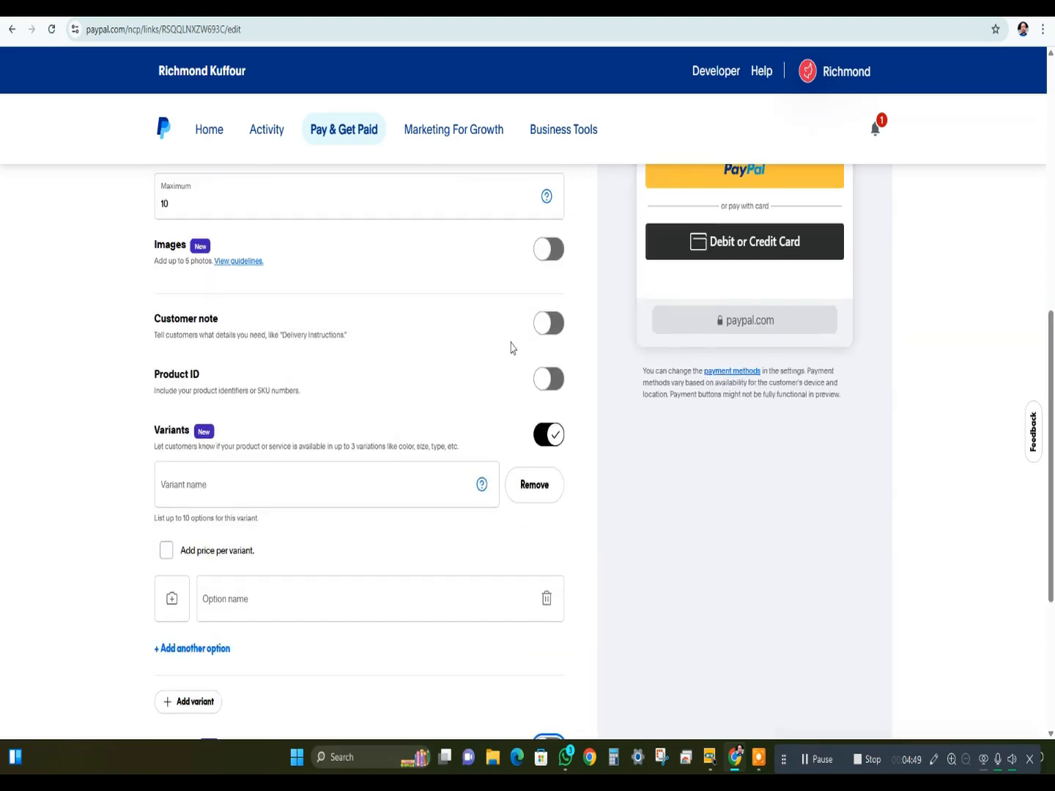
pyautogui.scroll(1, 338, 401)
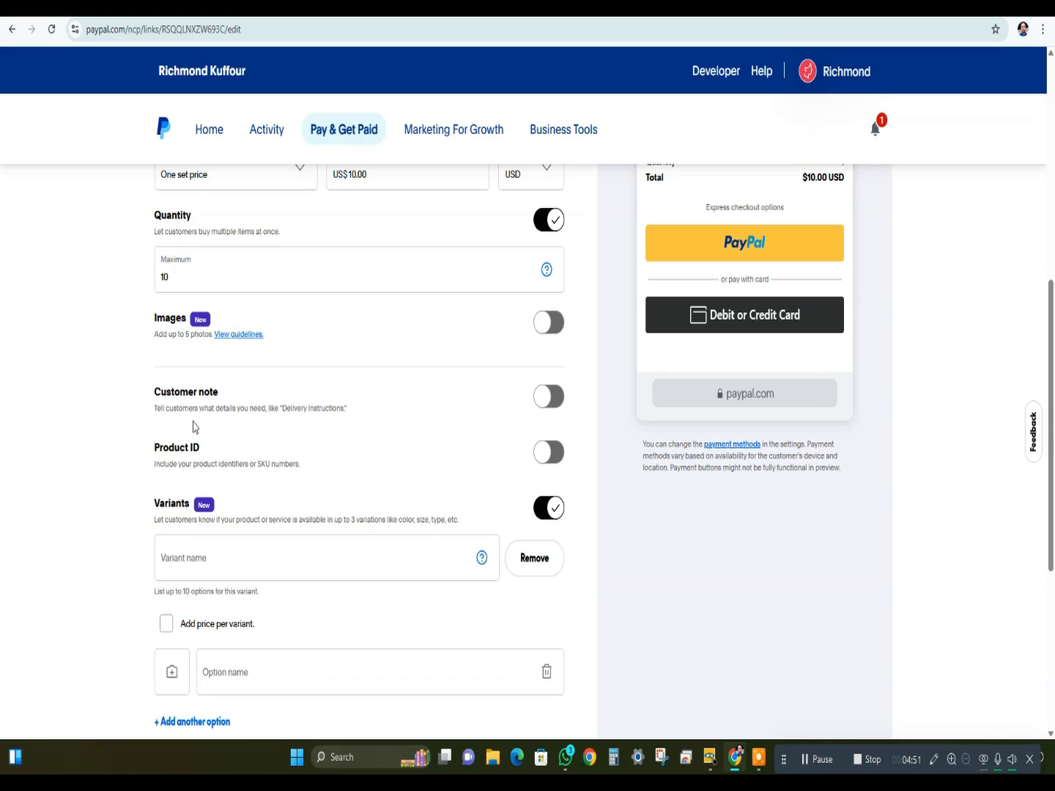
pyautogui.moveTo(154, 405); pyautogui.dragTo(387, 438)
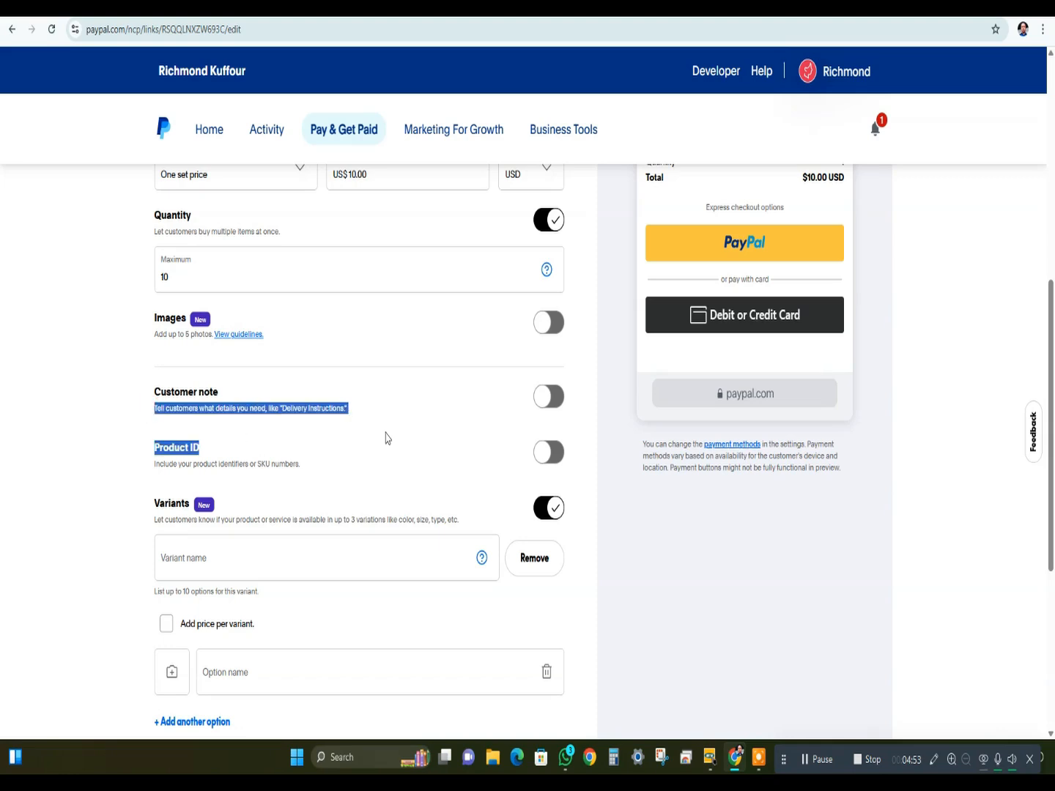
pyautogui.scroll(2, 464, 419)
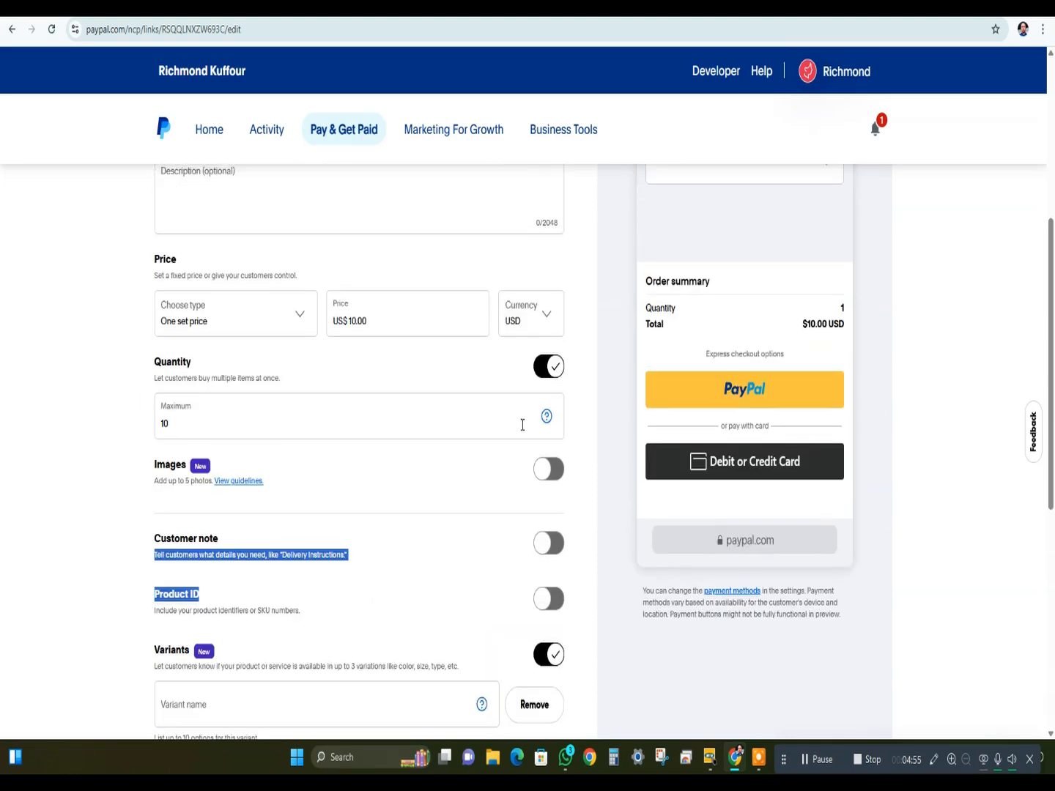
pyautogui.scroll(2, 522, 425)
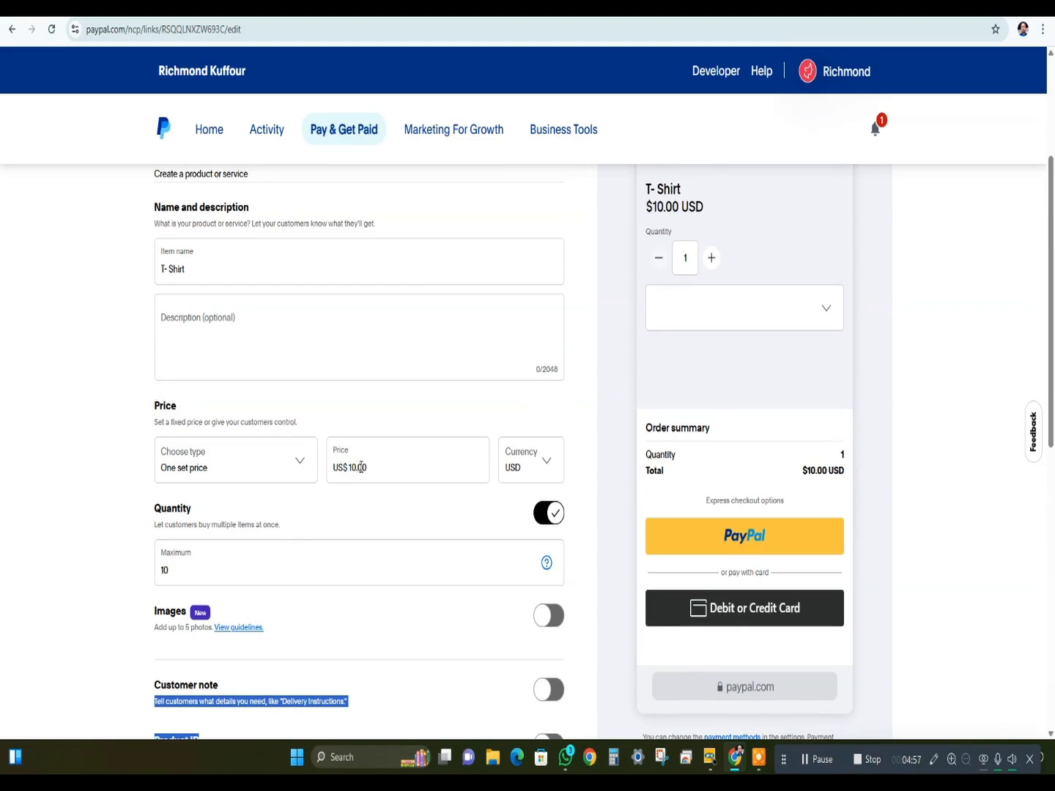
pyautogui.scroll(3, 360, 467)
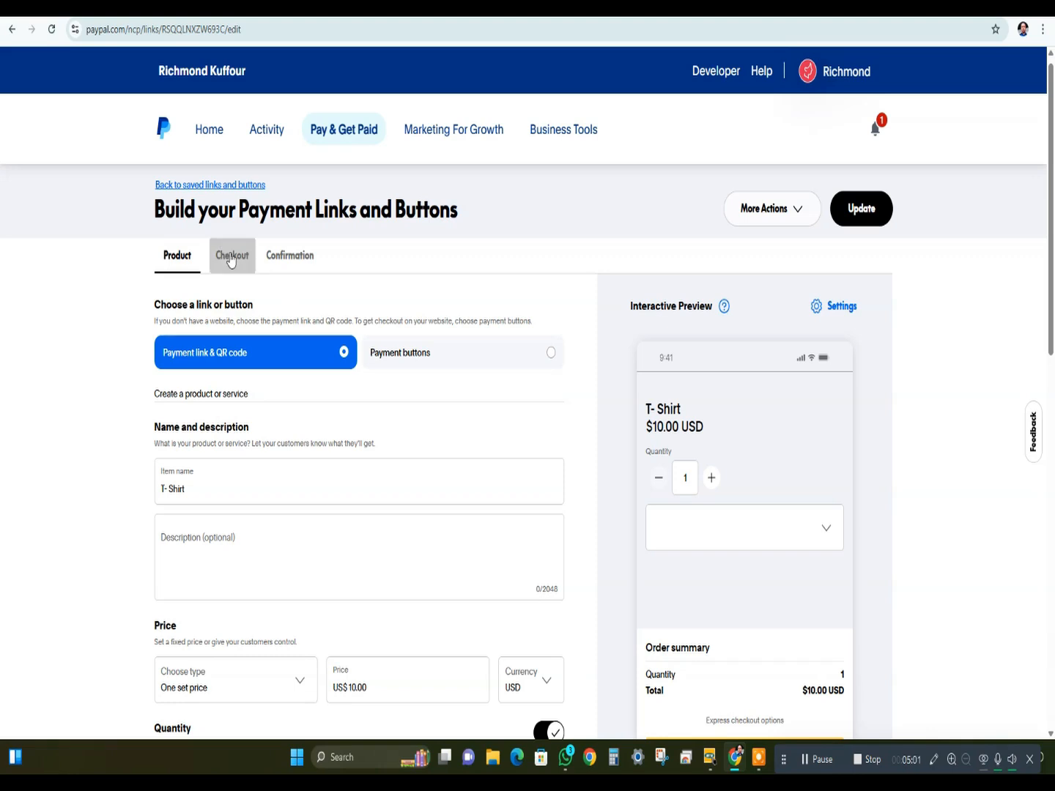
pyautogui.click(230, 258)
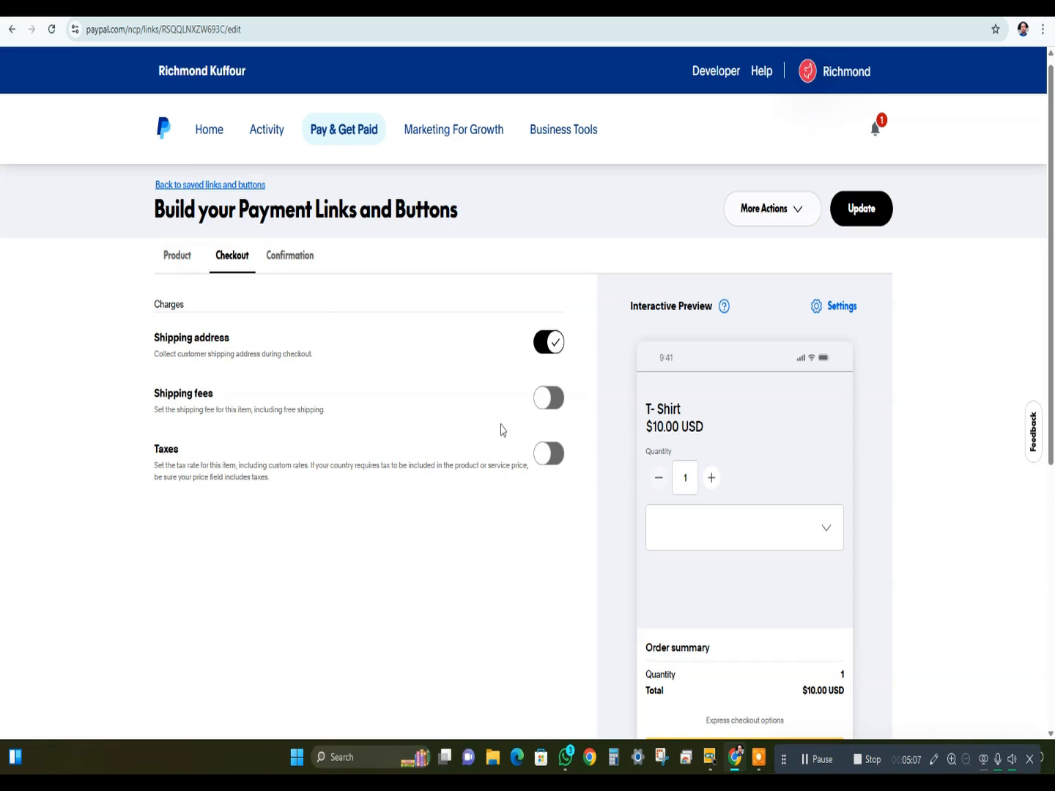
pyautogui.moveTo(142, 394); pyautogui.dragTo(214, 394)
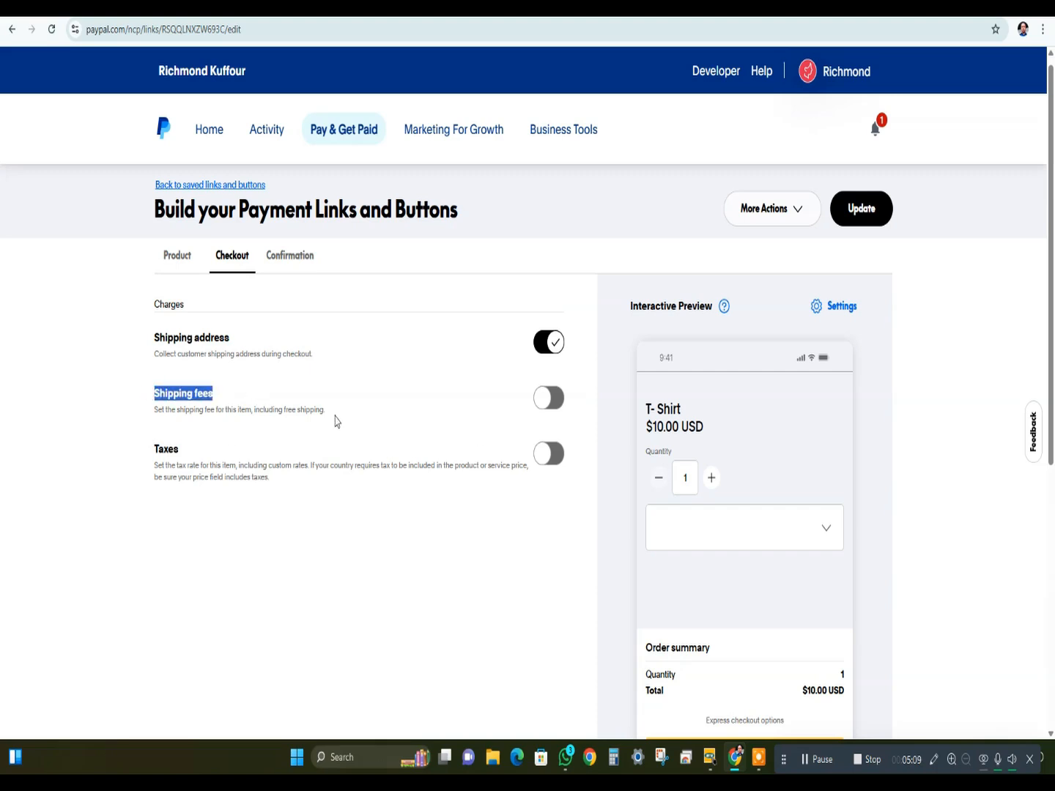
pyautogui.click(543, 407)
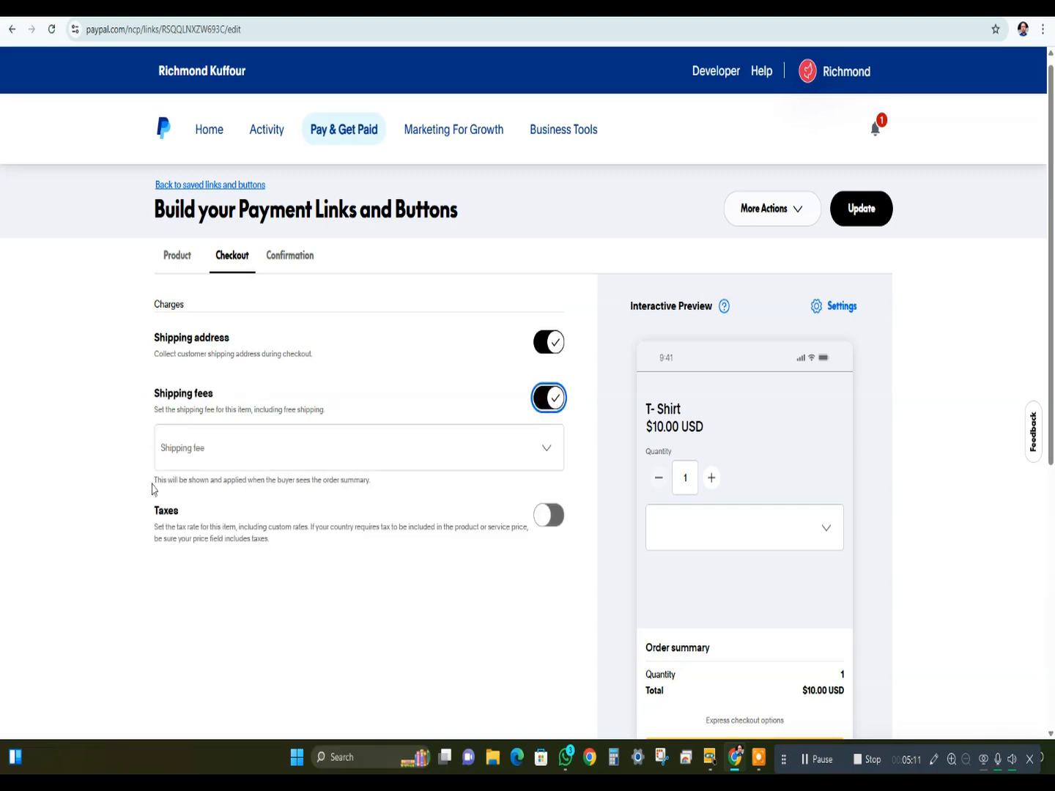
# - Choose to use a specific shipping fee for the T- Shirt and set it to US$ 0.50
pyautogui.click(200, 452)
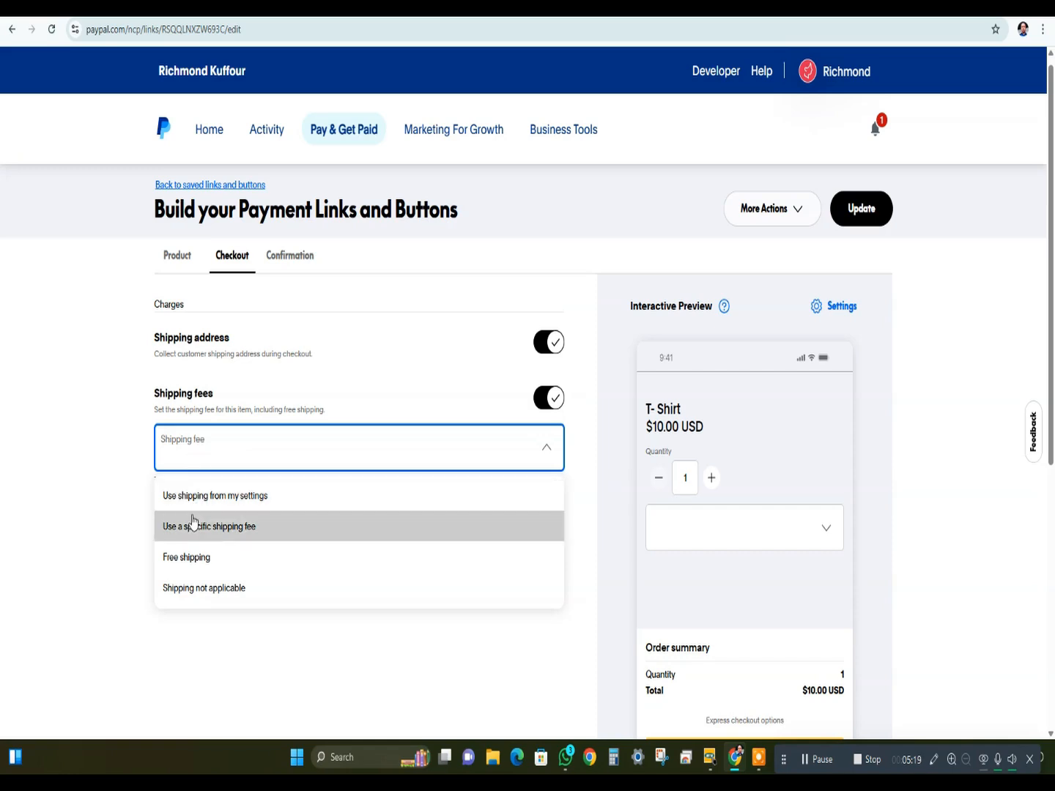
pyautogui.click(196, 460)
pyautogui.click(201, 450)
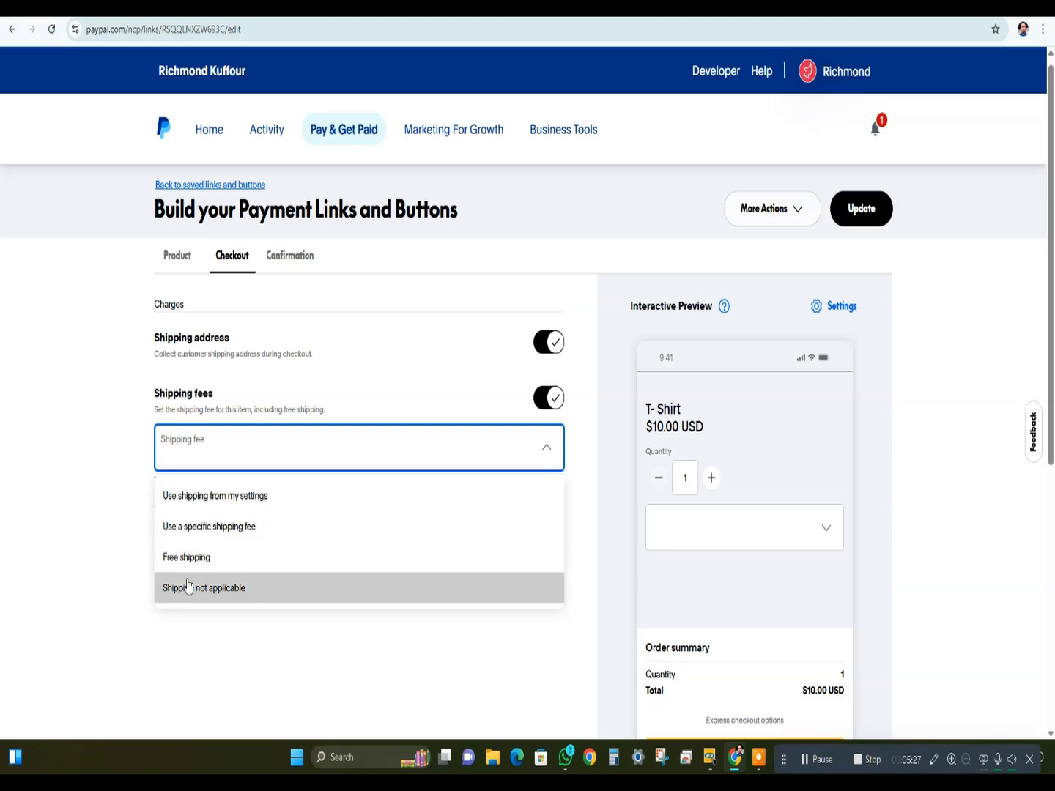
pyautogui.click(189, 532)
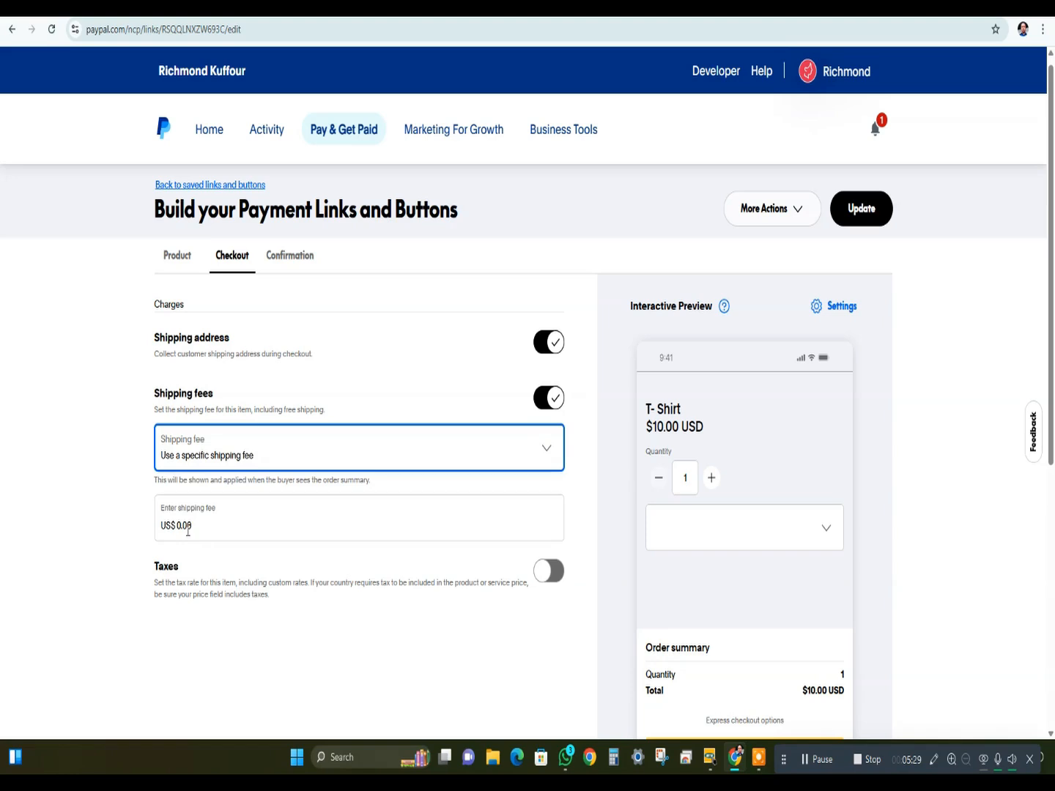
pyautogui.click(192, 522)
pyautogui.doubleClick(196, 527)
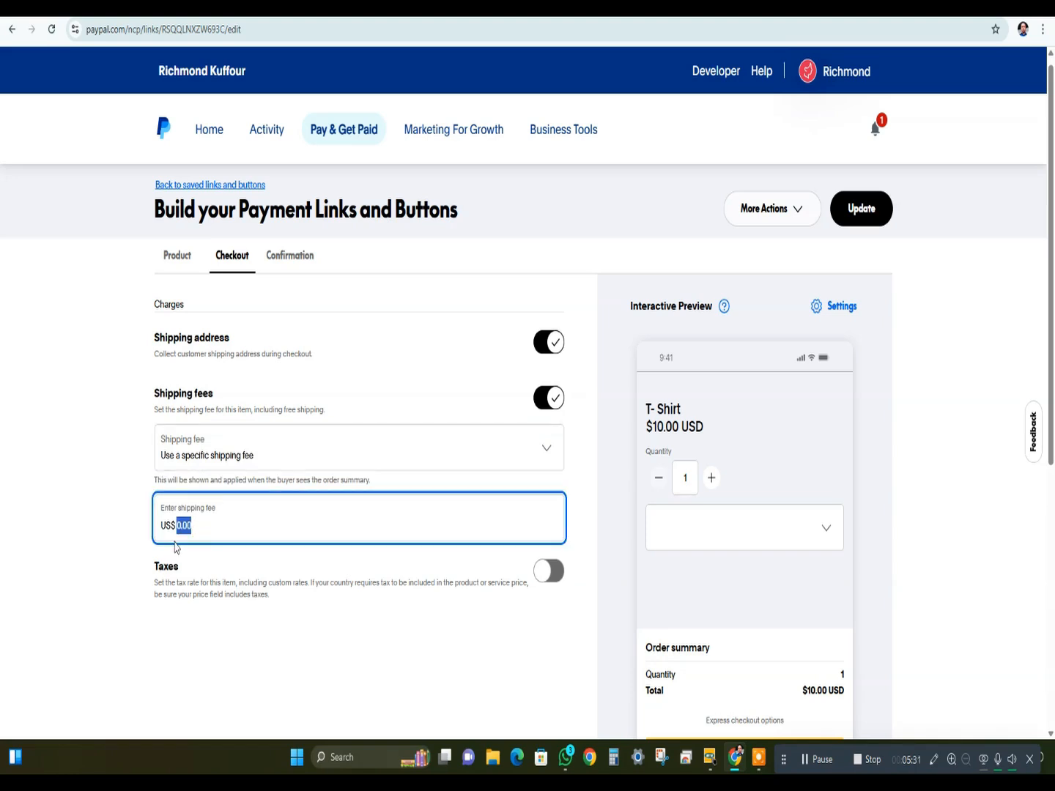
pyautogui.write('0.5')
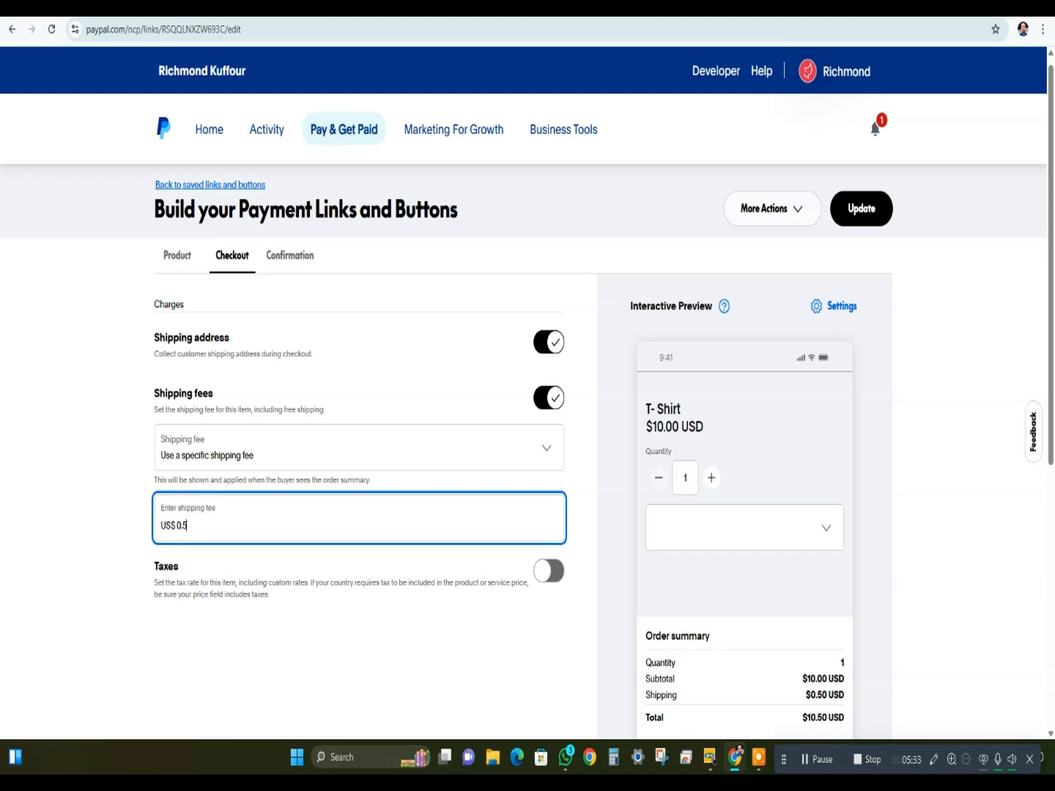
# - Enable Taxes with a specific tax rate of 10% and review the order summary in the preview
pyautogui.scroll(-2, 779, 586)
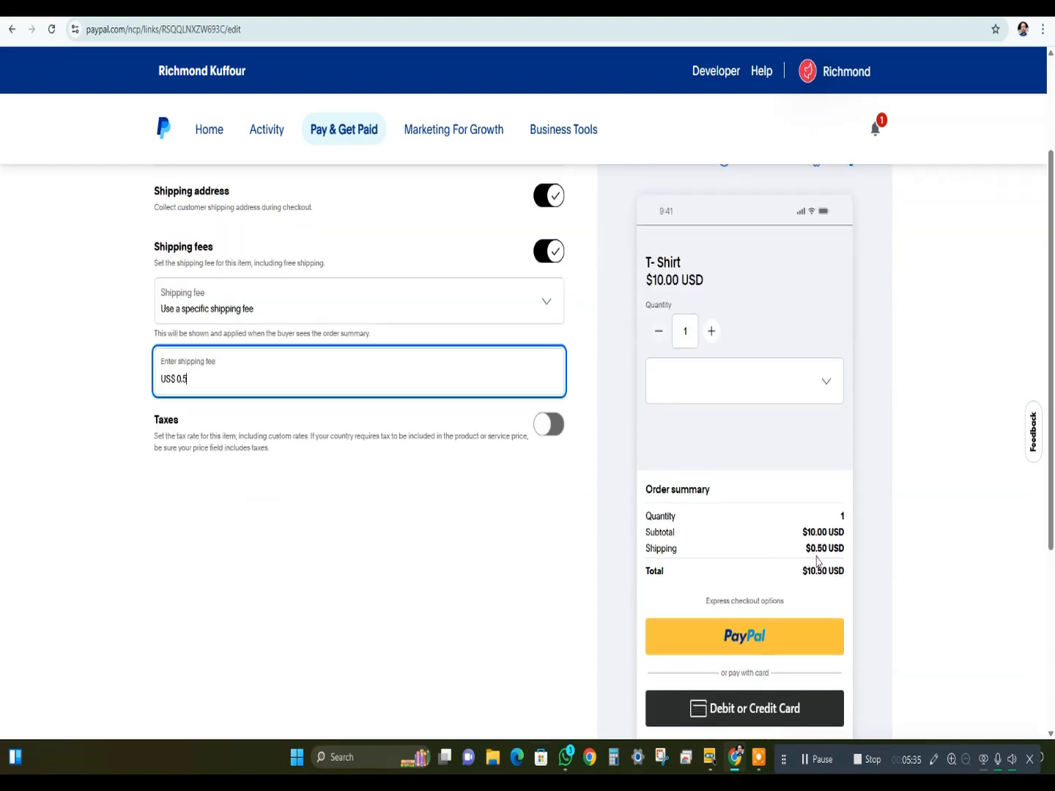
pyautogui.click(543, 425)
pyautogui.click(412, 486)
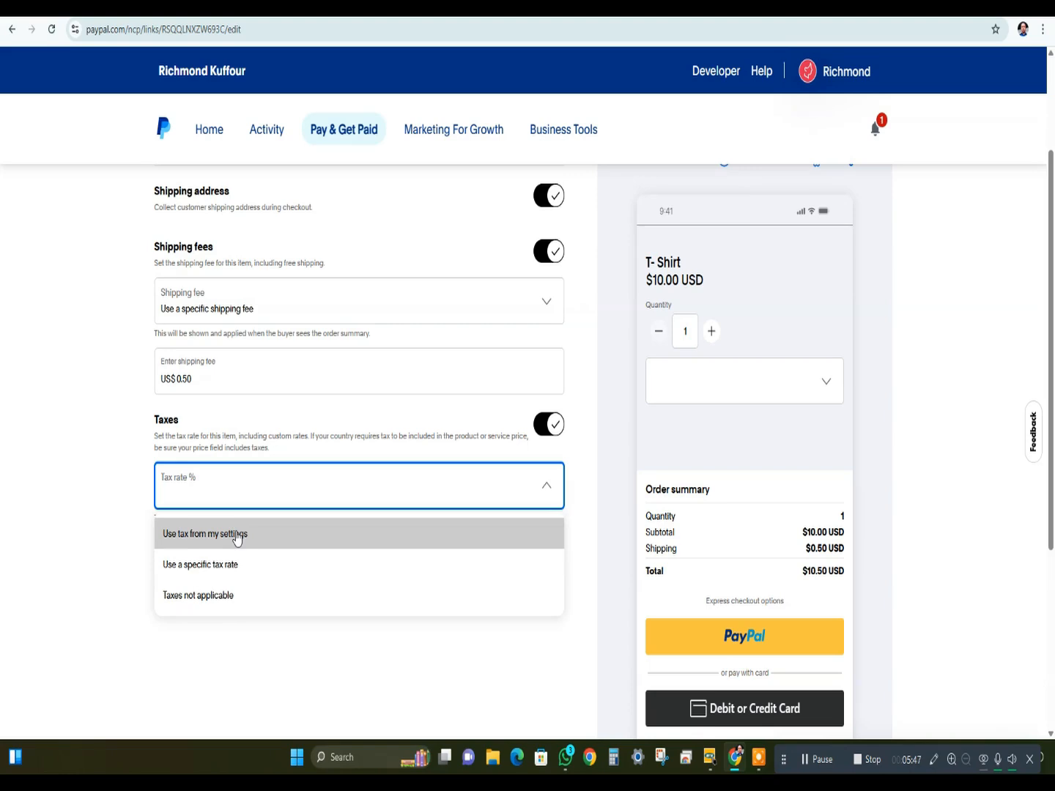
pyautogui.click(220, 565)
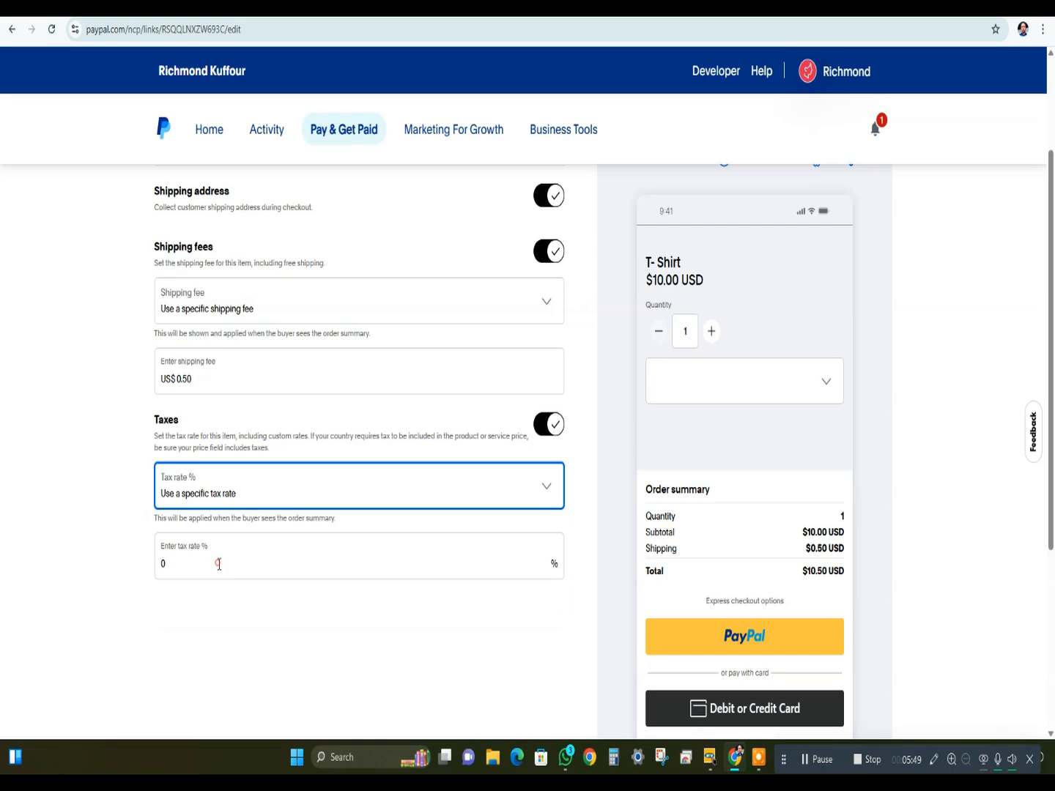
pyautogui.click(196, 549)
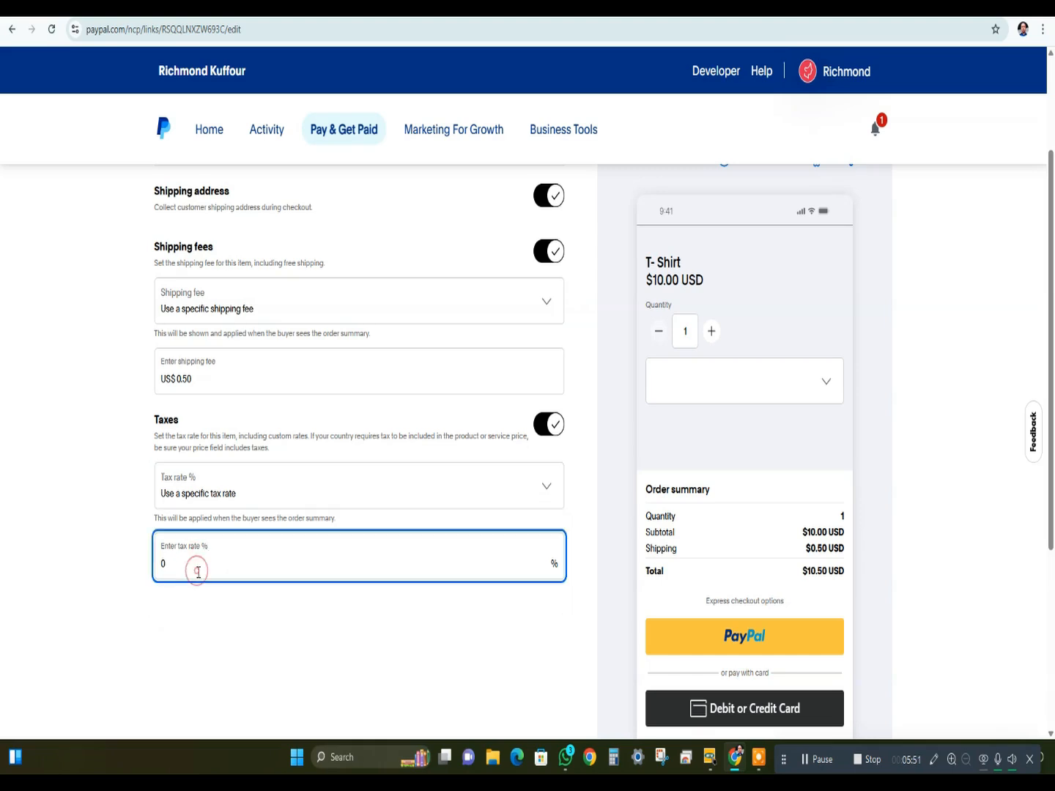
pyautogui.doubleClick(197, 571)
pyautogui.write('1')
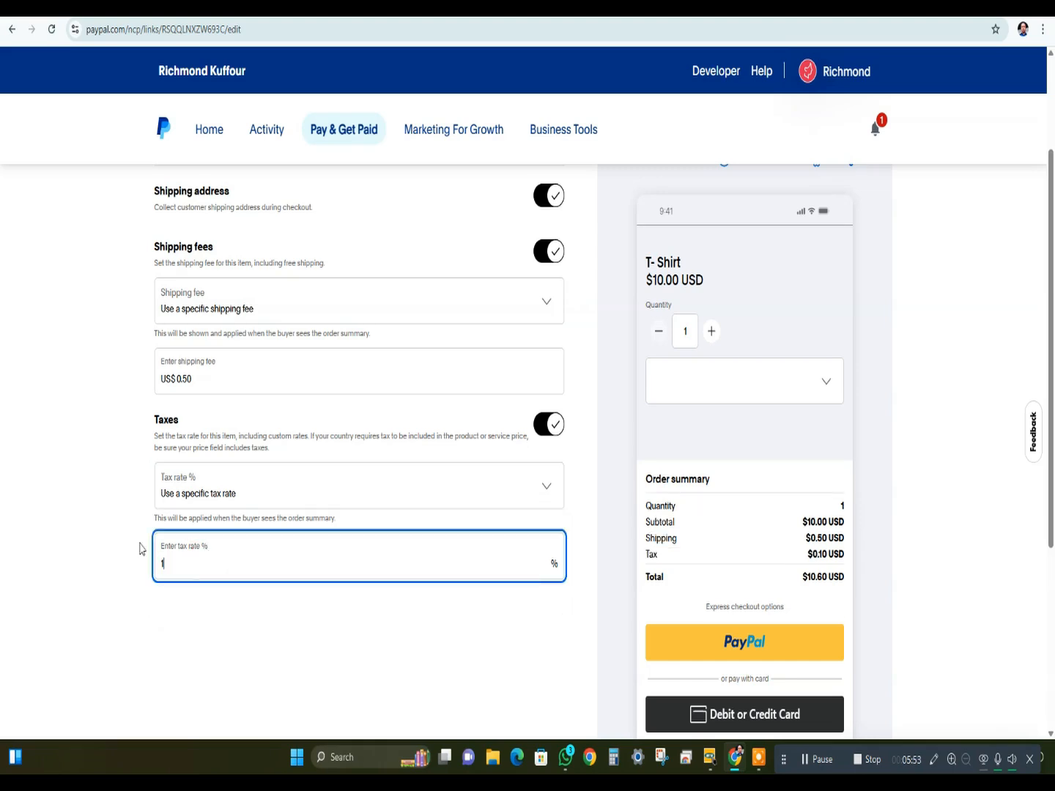
pyautogui.scroll(-1, 415, 674)
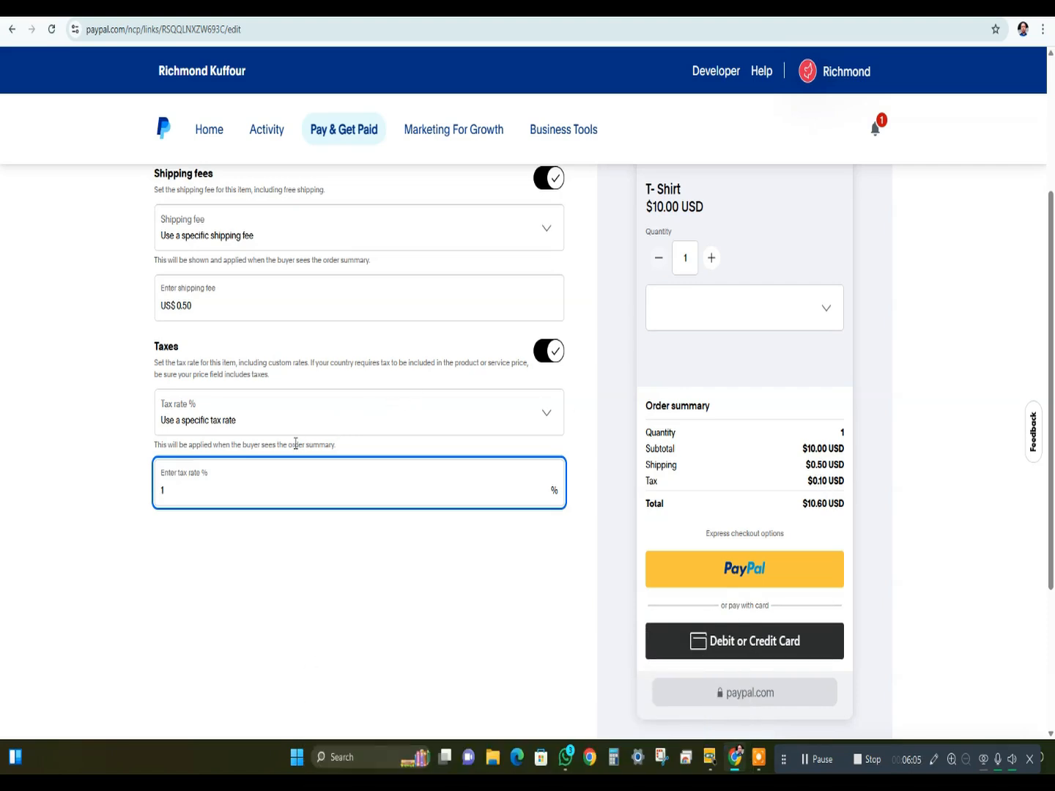
pyautogui.write('0')
pyautogui.scroll(3, 815, 507)
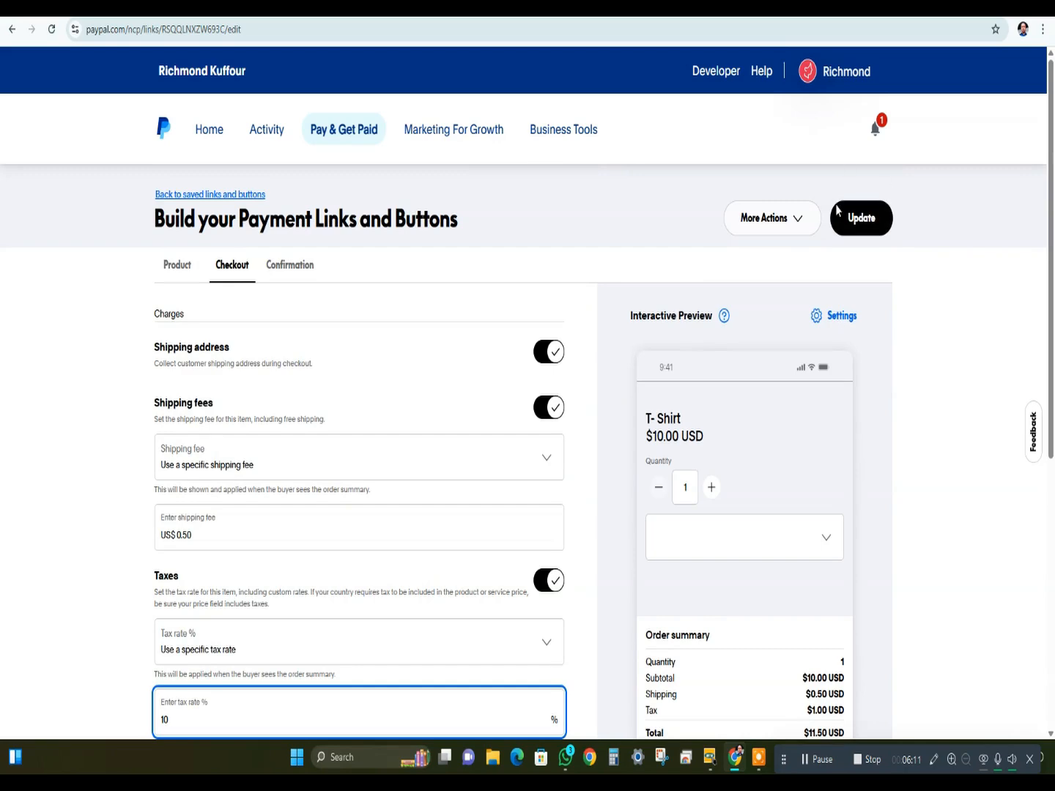
pyautogui.scroll(-6, 810, 440)
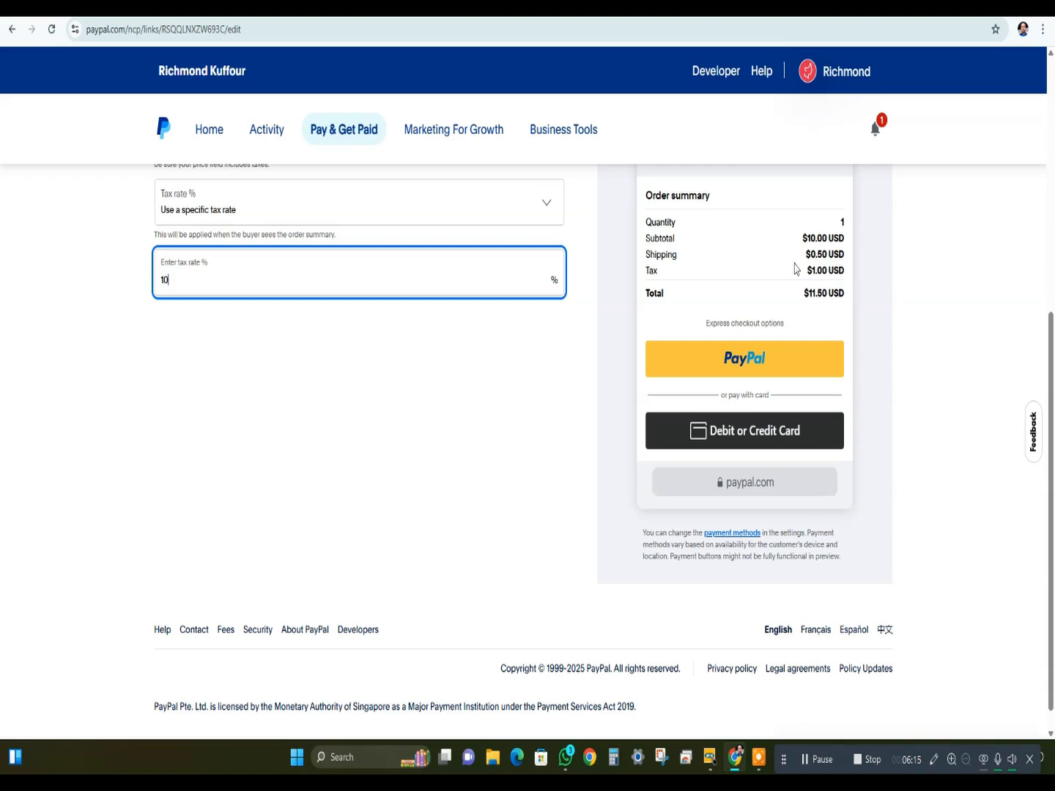
pyautogui.scroll(5, 691, 252)
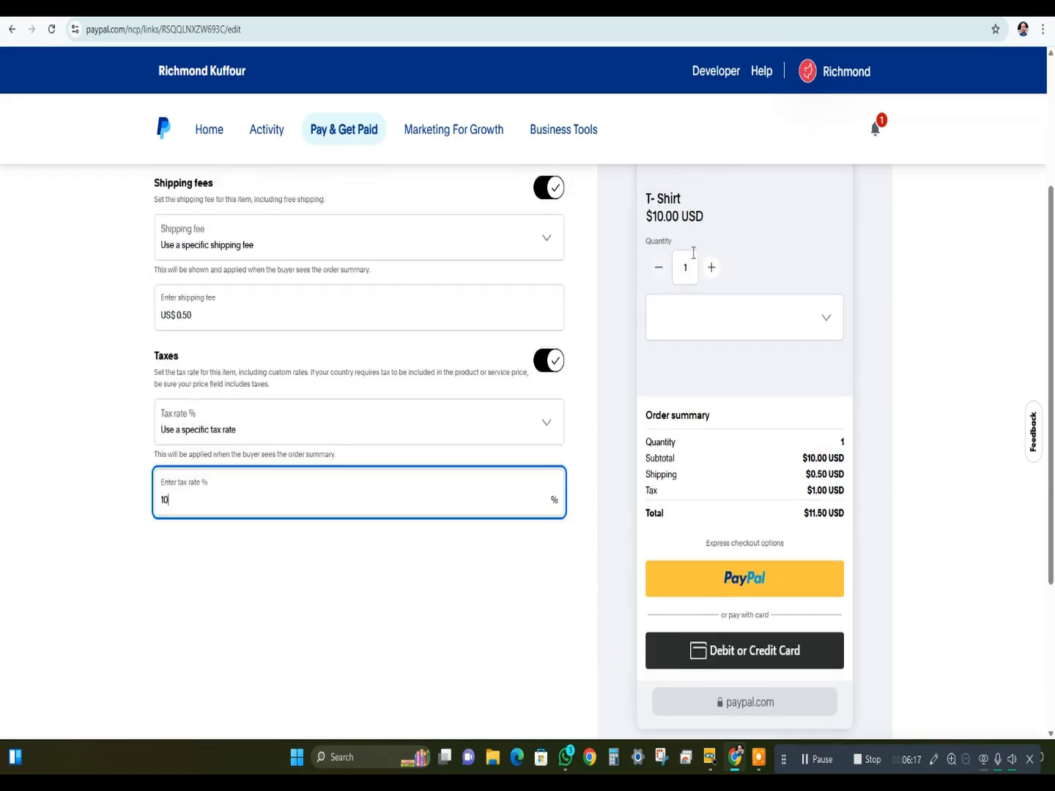
pyautogui.scroll(1, 269, 162)
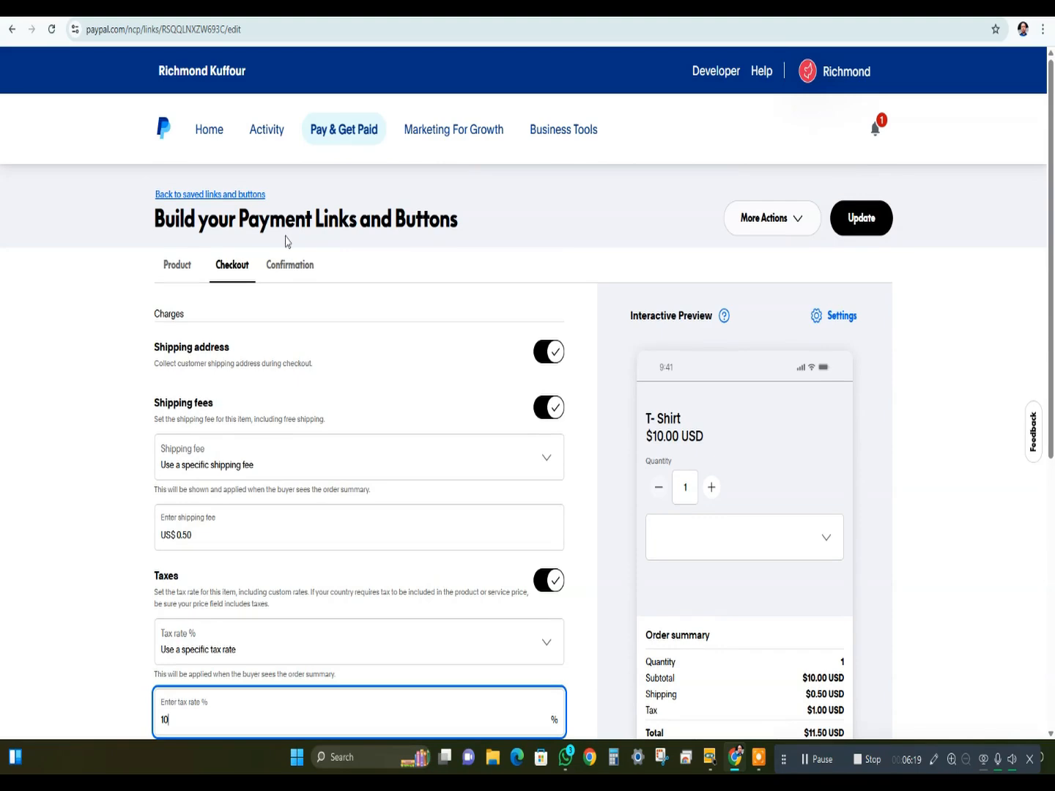
# - Enable Auto-return URL in the confirmation settings, leaving the custom URL empty, and examine the thank-you page preview
pyautogui.click(288, 271)
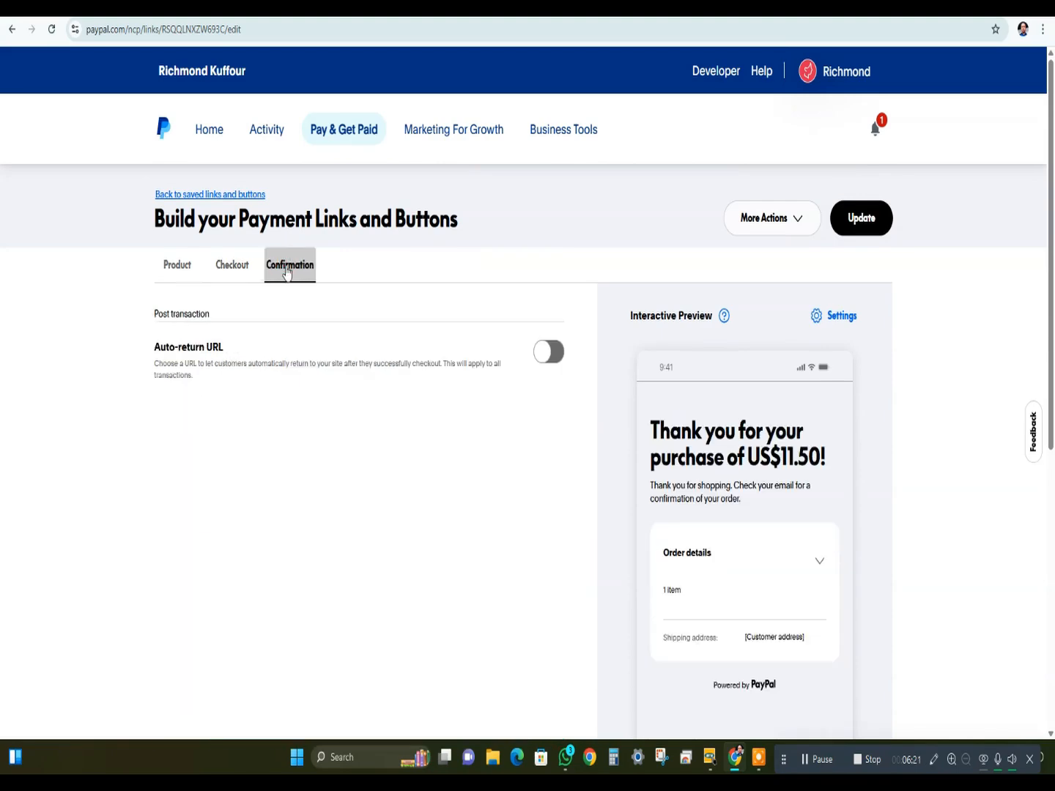
pyautogui.click(548, 357)
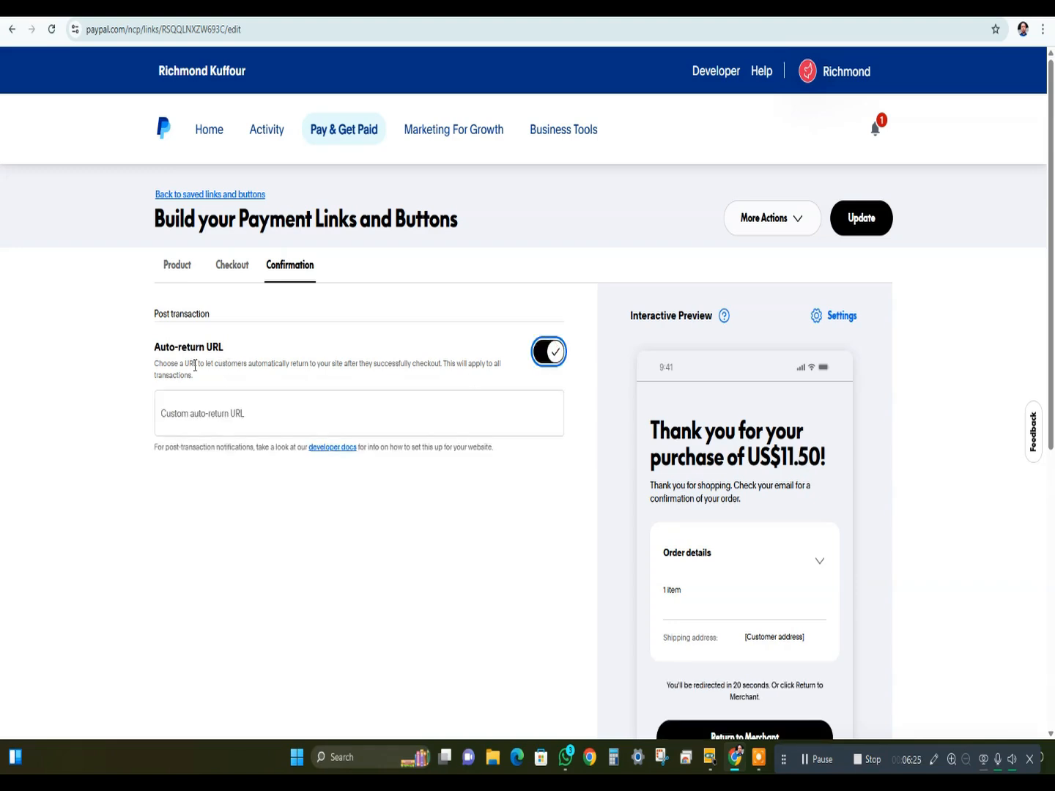
pyautogui.moveTo(152, 364); pyautogui.dragTo(502, 392)
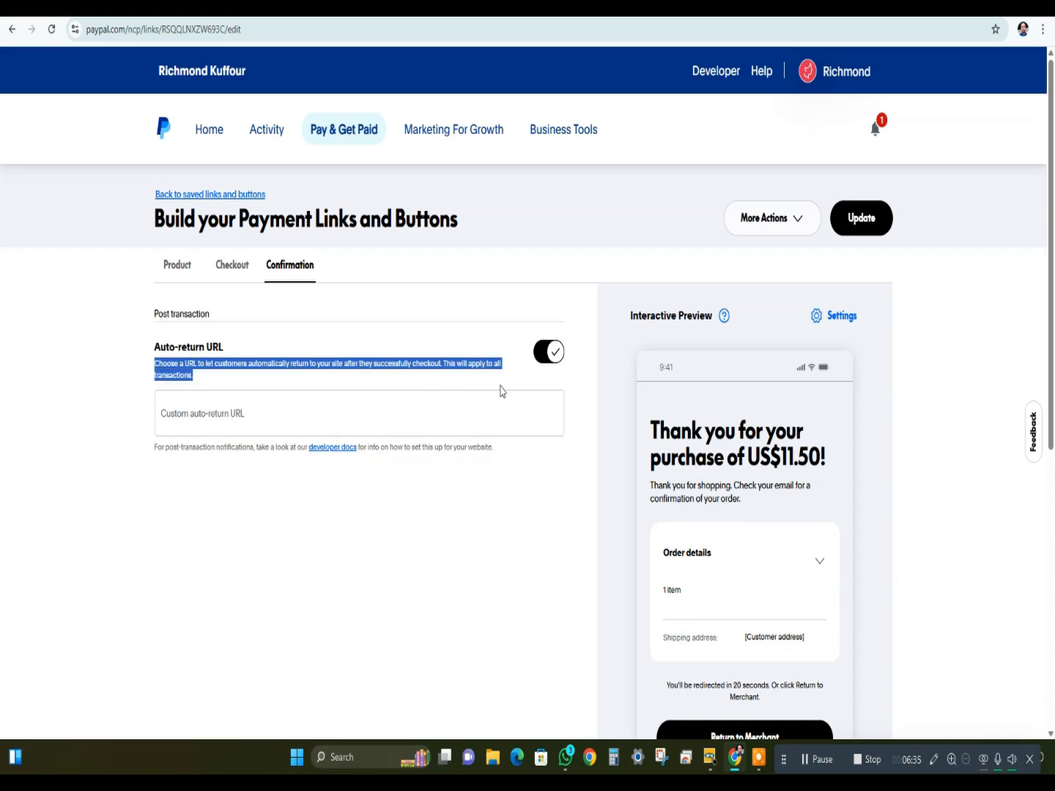
pyautogui.click(270, 411)
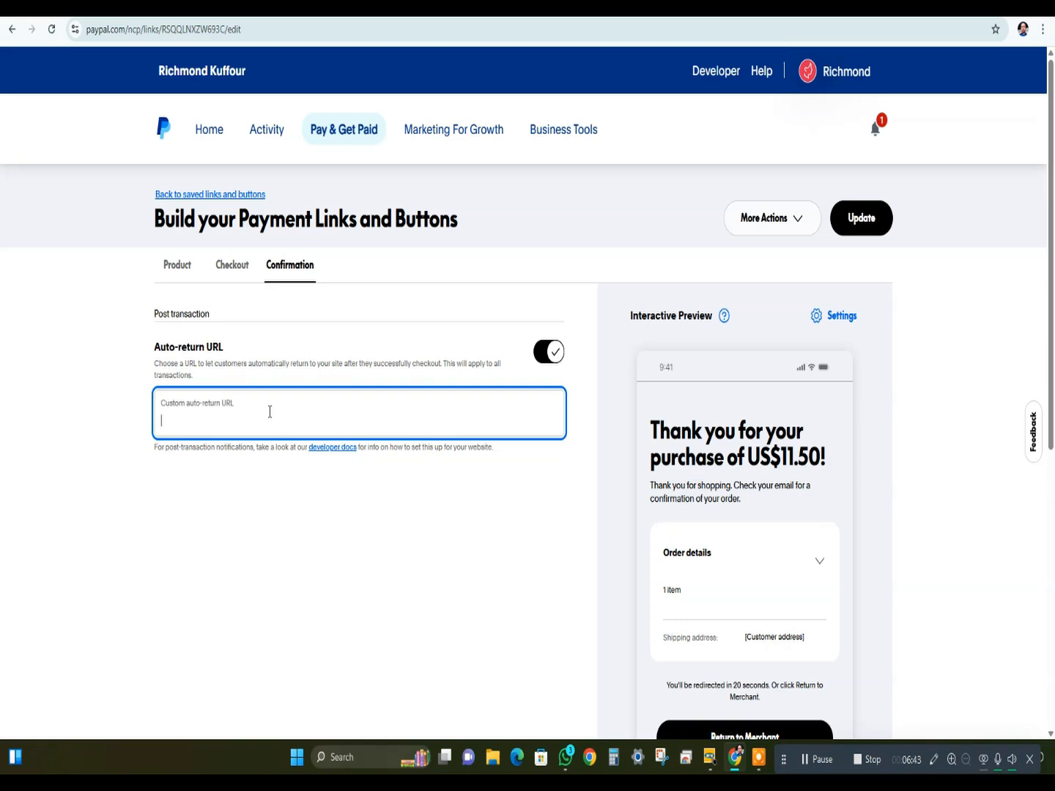
pyautogui.click(270, 412)
pyautogui.moveTo(651, 428); pyautogui.dragTo(824, 458)
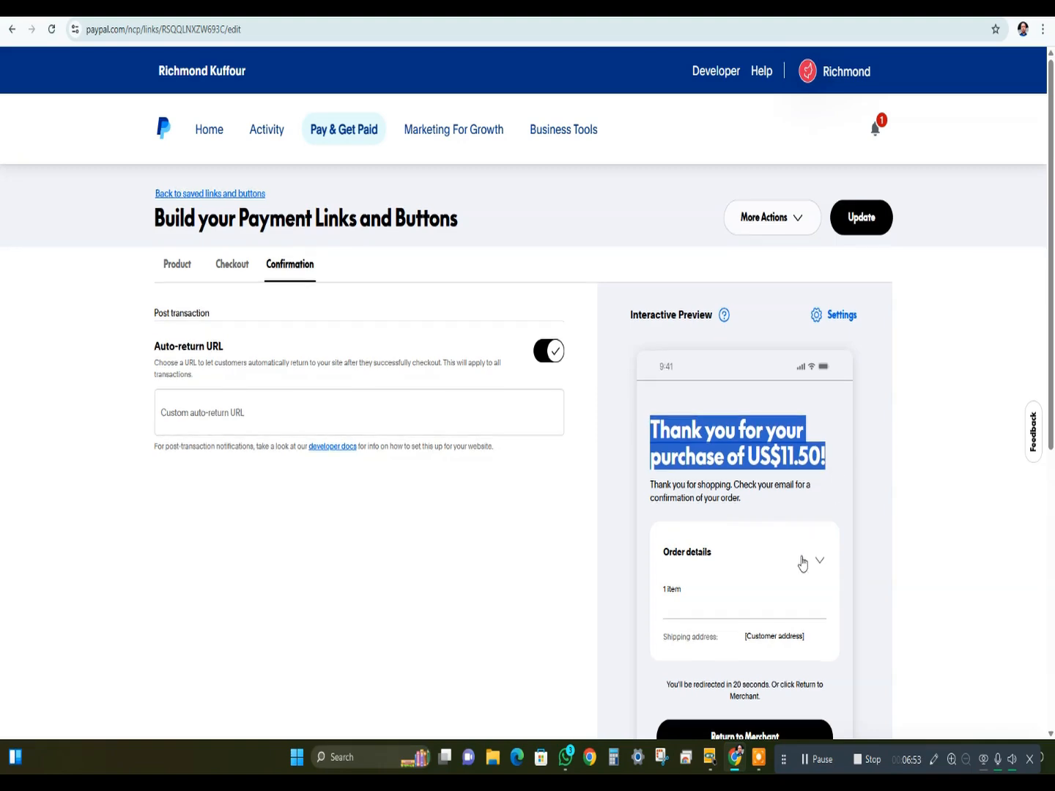
pyautogui.scroll(-2, 791, 557)
pyautogui.scroll(-2, 732, 574)
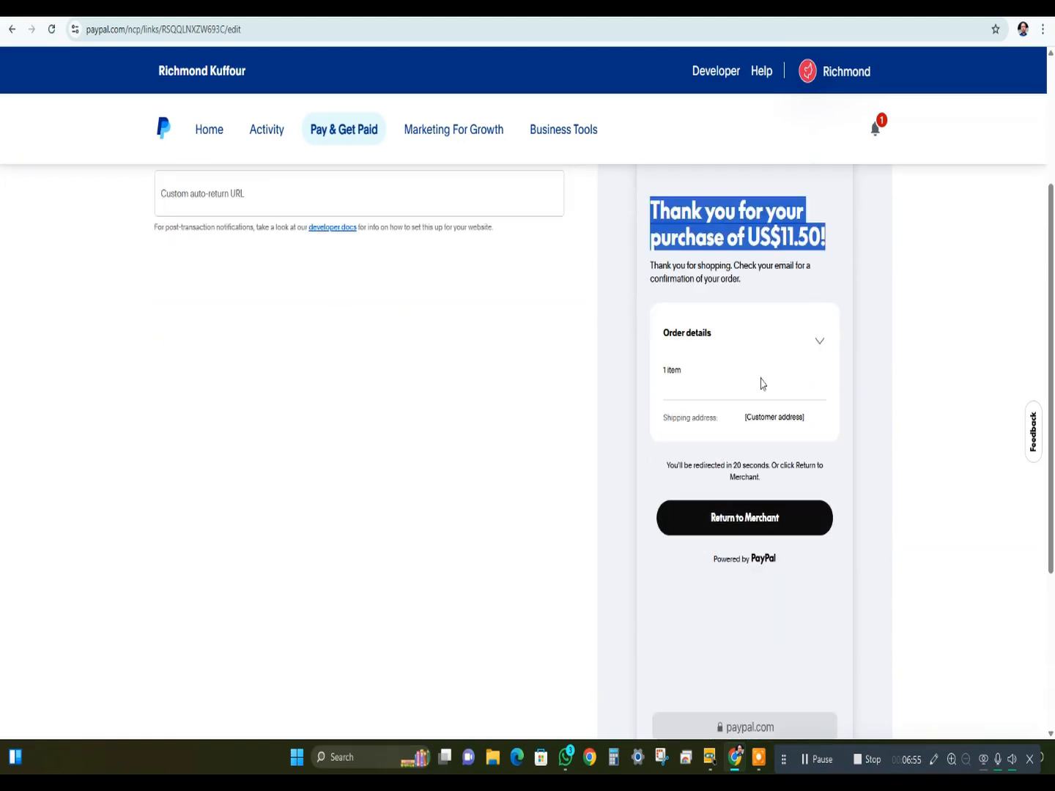
pyautogui.scroll(4, 265, 328)
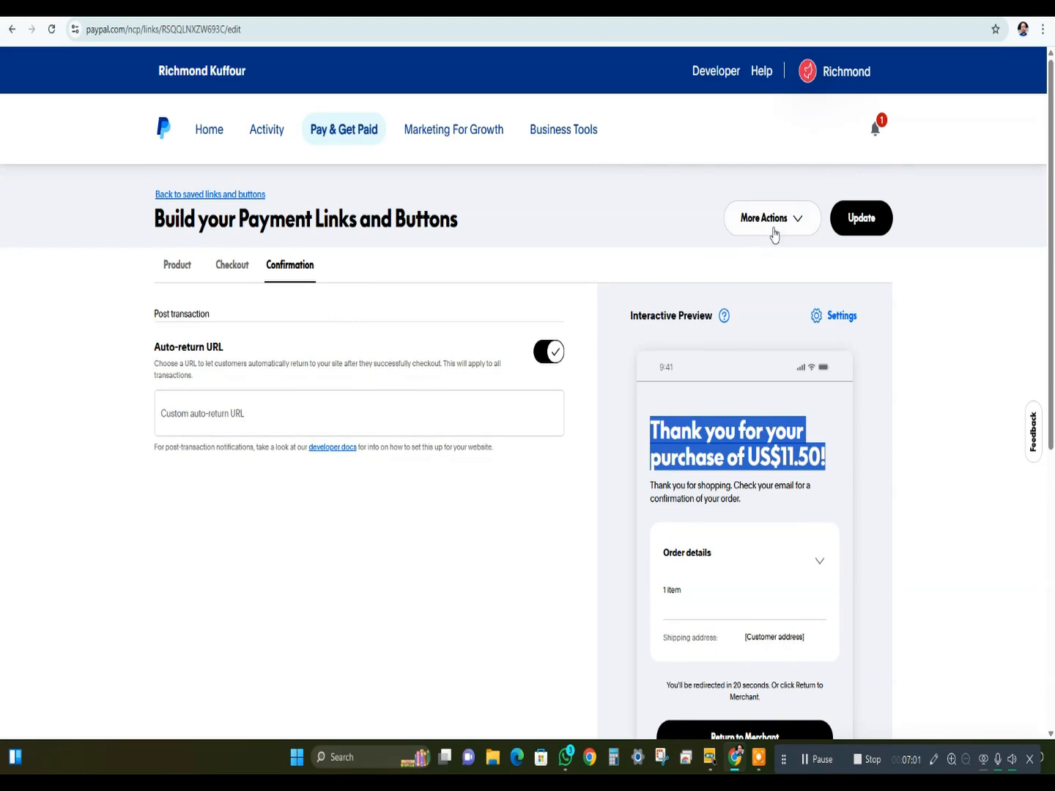
# - Check the additional actions for the payment link, and return to the home dashboard without saving the edits
pyautogui.click(774, 232)
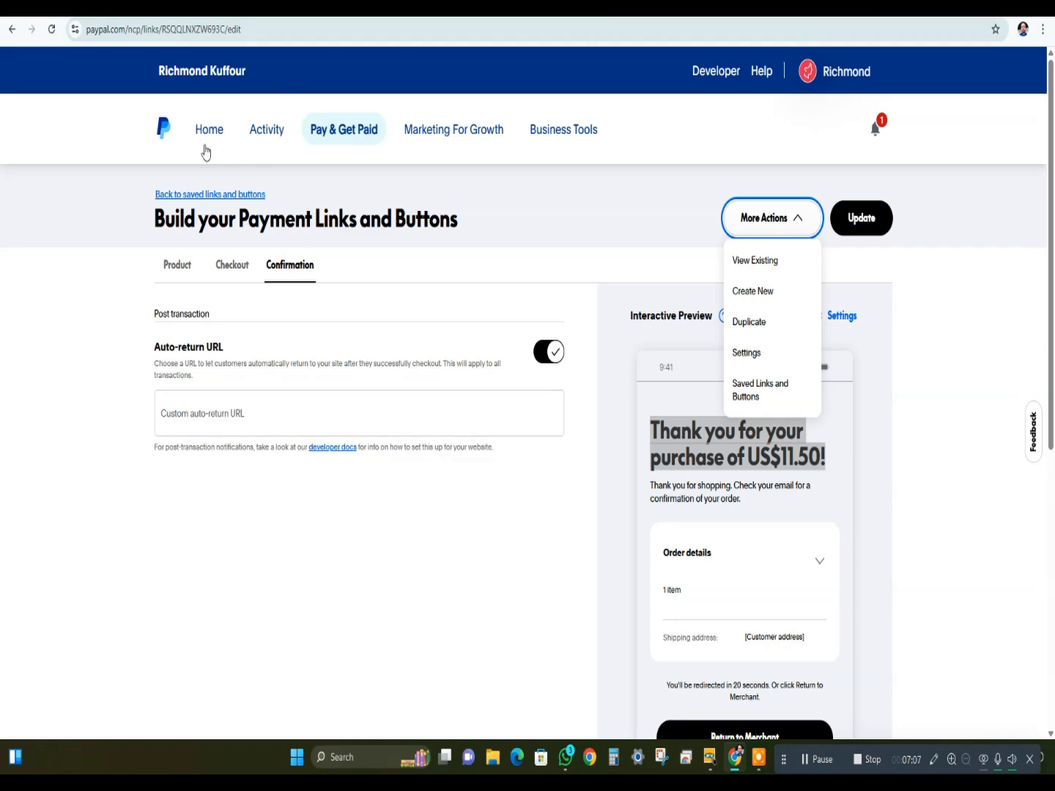
pyautogui.click(205, 149)
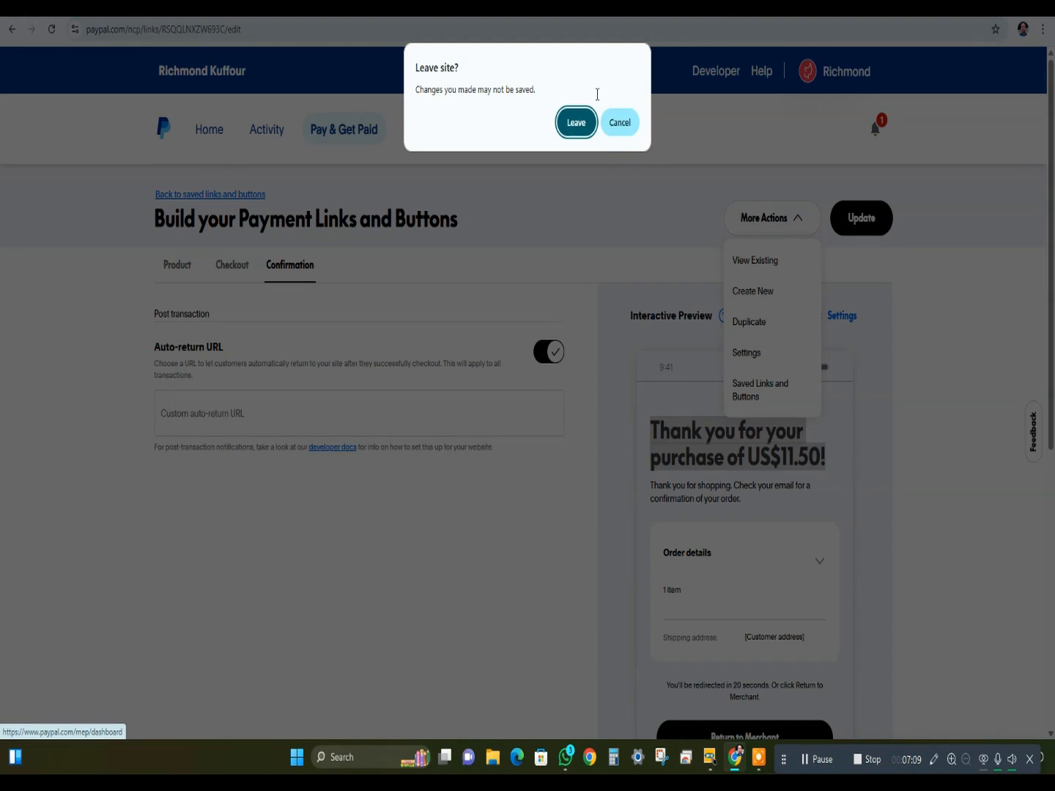
pyautogui.click(564, 130)
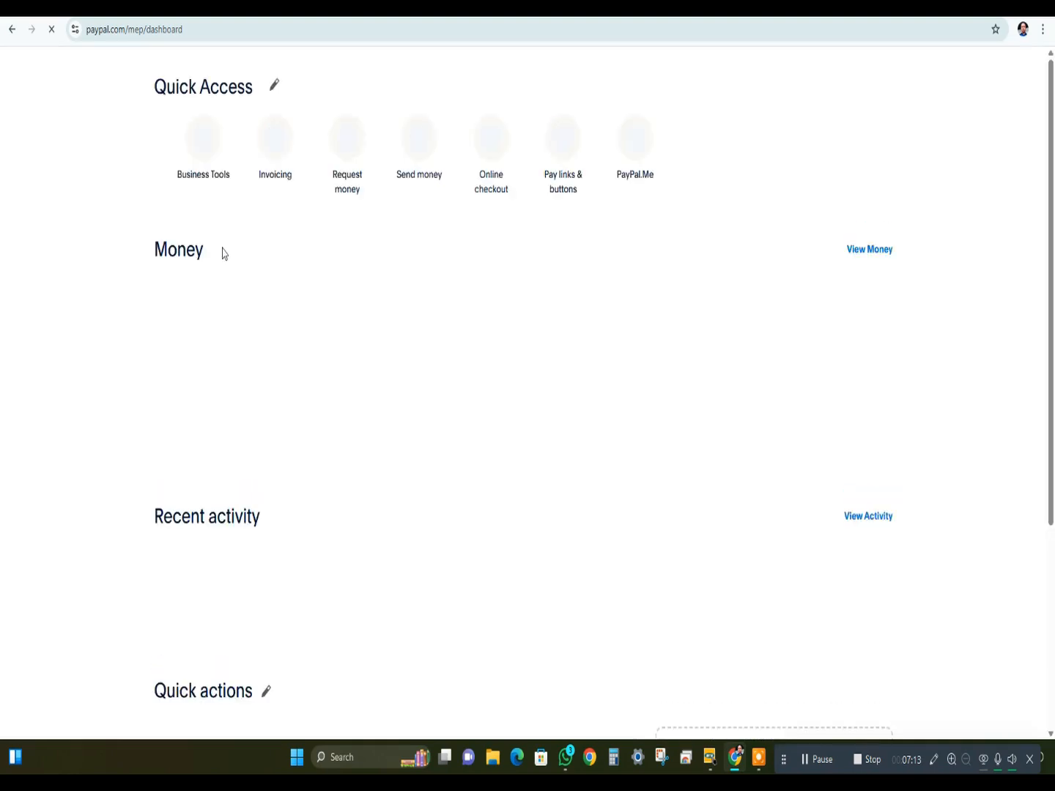
# - Open the detailed invoice form from the dashboard's Create an invoice quick action and examine its fields and payment options
pyautogui.scroll(-1, 248, 334)
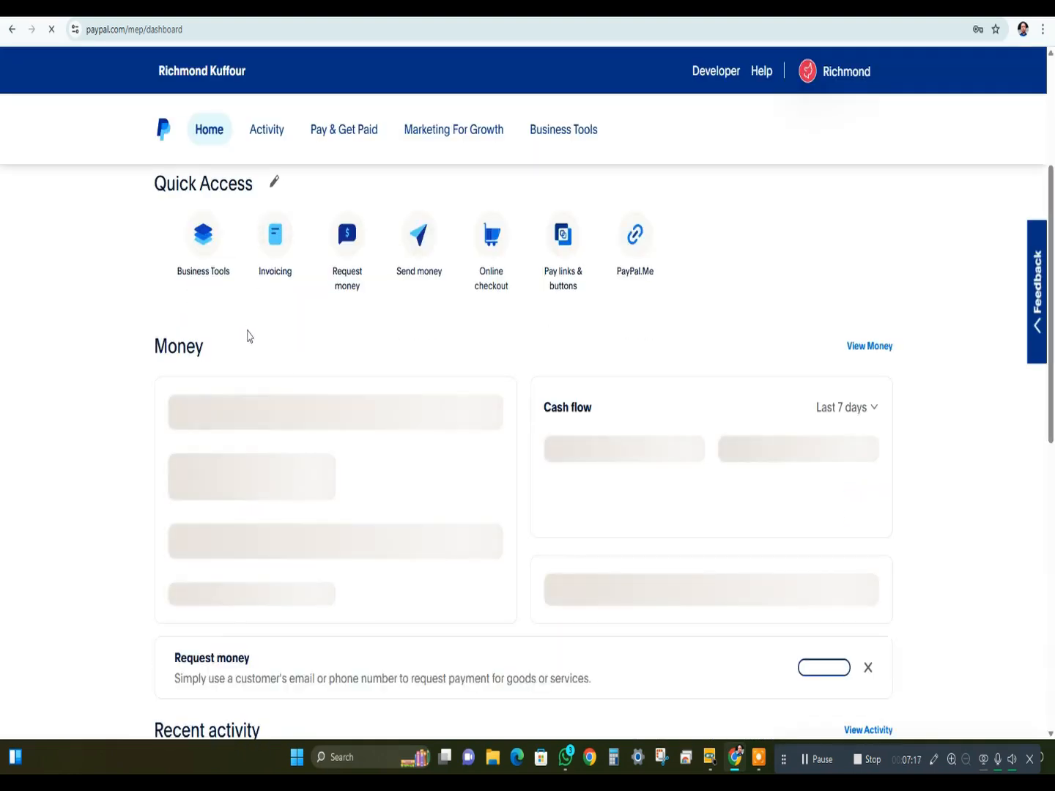
pyautogui.scroll(-2, 262, 425)
pyautogui.scroll(-7, 262, 424)
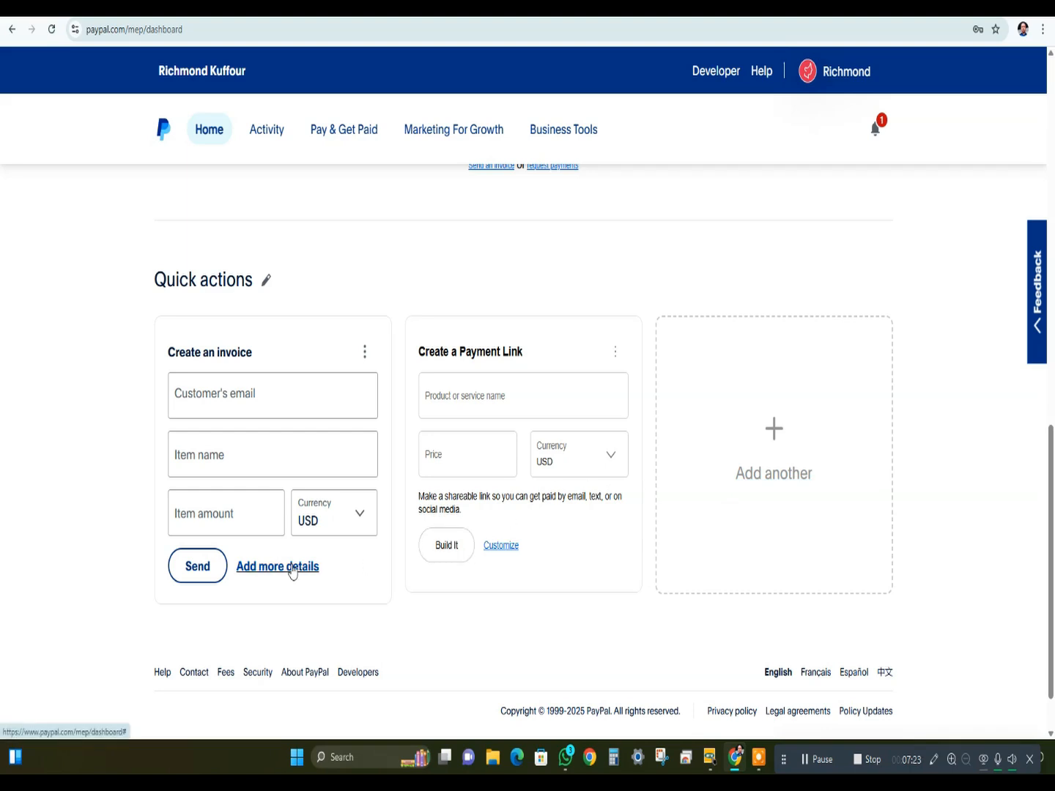
pyautogui.click(293, 572)
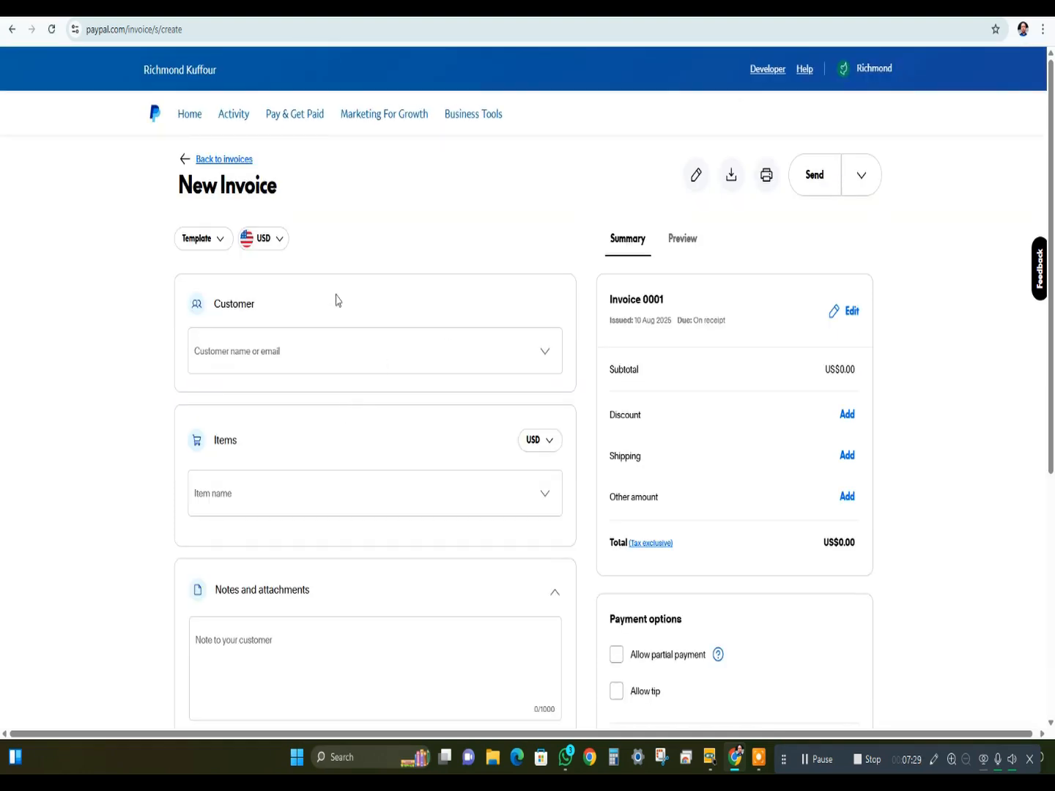
pyautogui.scroll(-3, 334, 301)
pyautogui.scroll(-2, 325, 433)
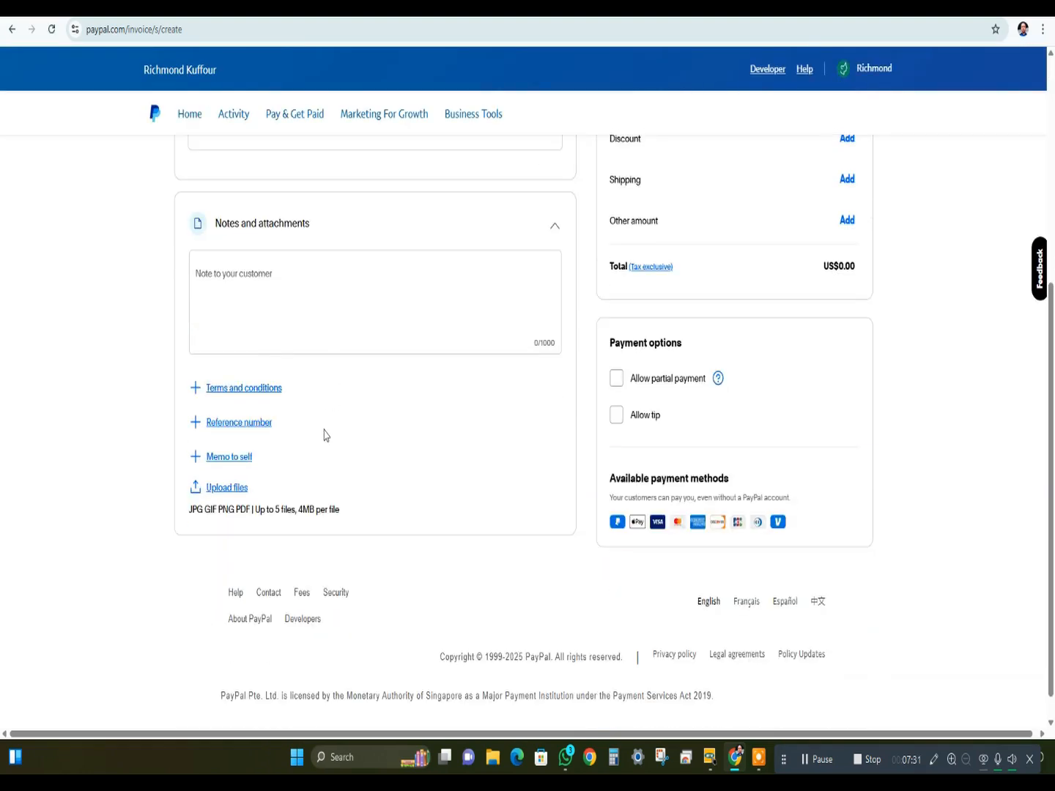
pyautogui.scroll(5, 529, 461)
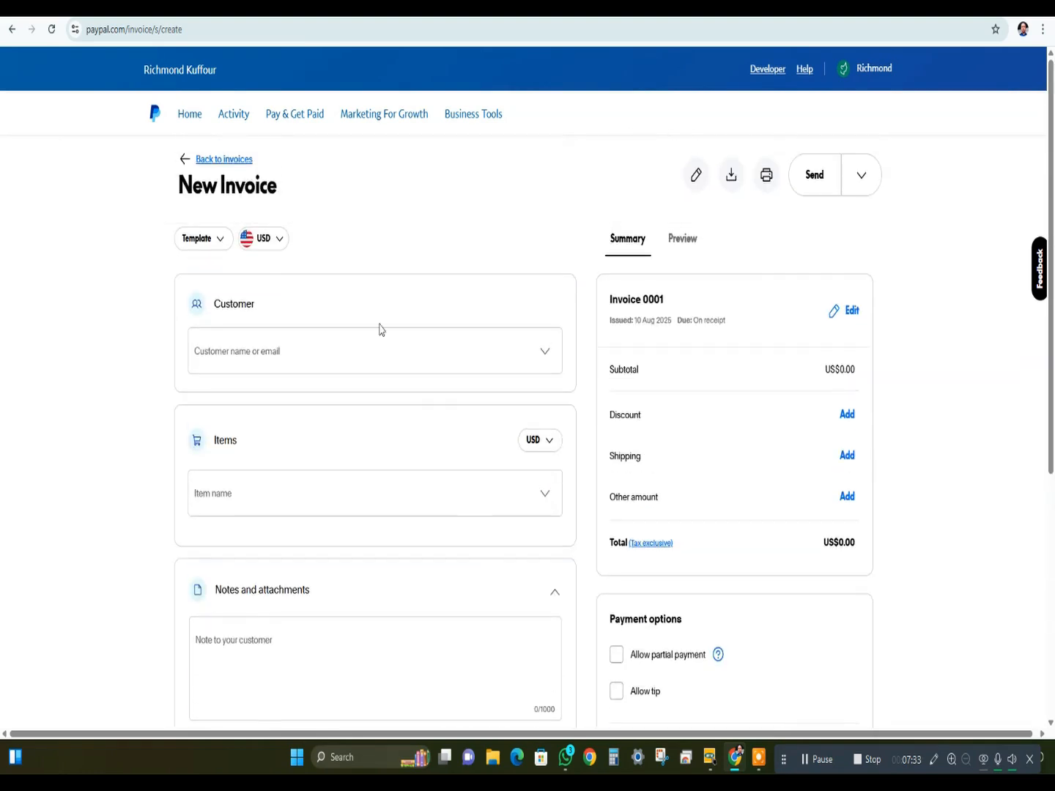
# - Leave the empty new invoice, check the Invoicing overview, and go back to the home dashboard
pyautogui.click(181, 159)
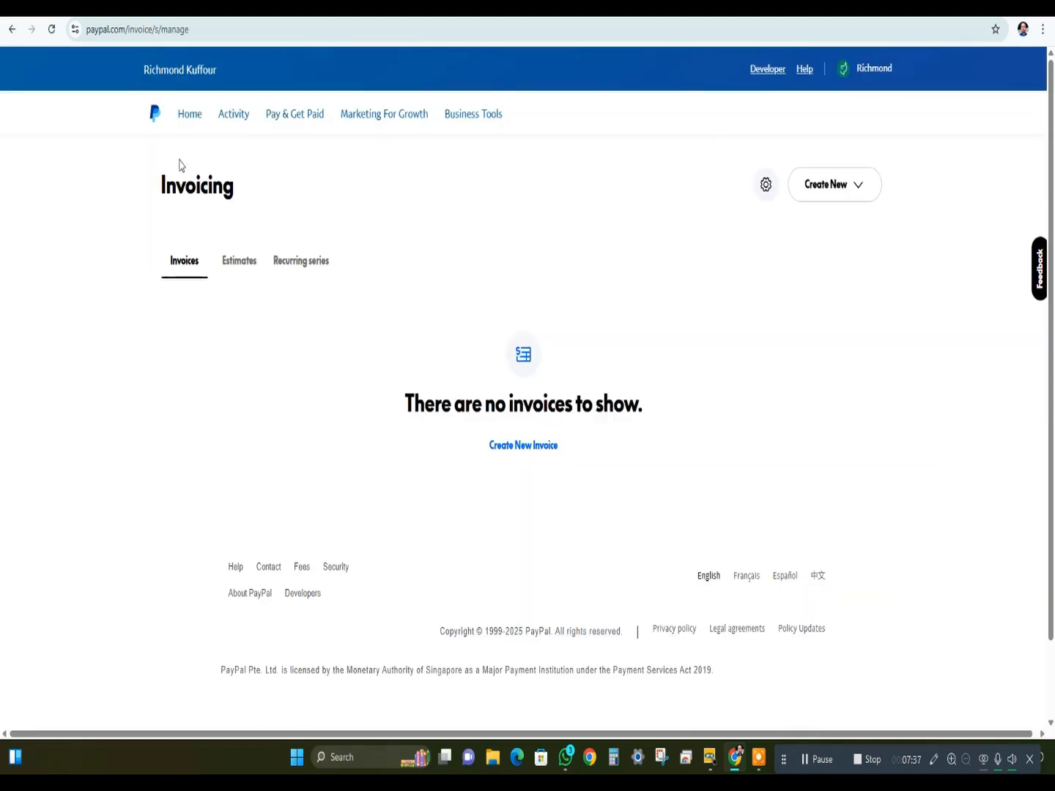
pyautogui.click(14, 30)
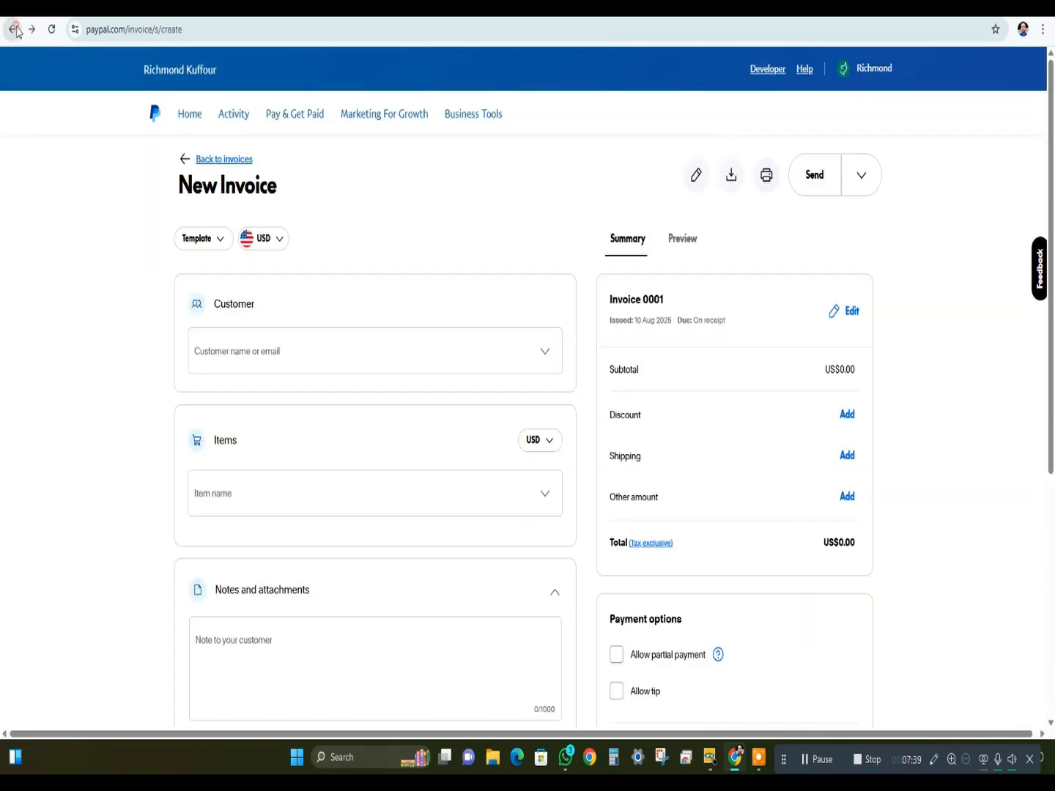
pyautogui.click(14, 30)
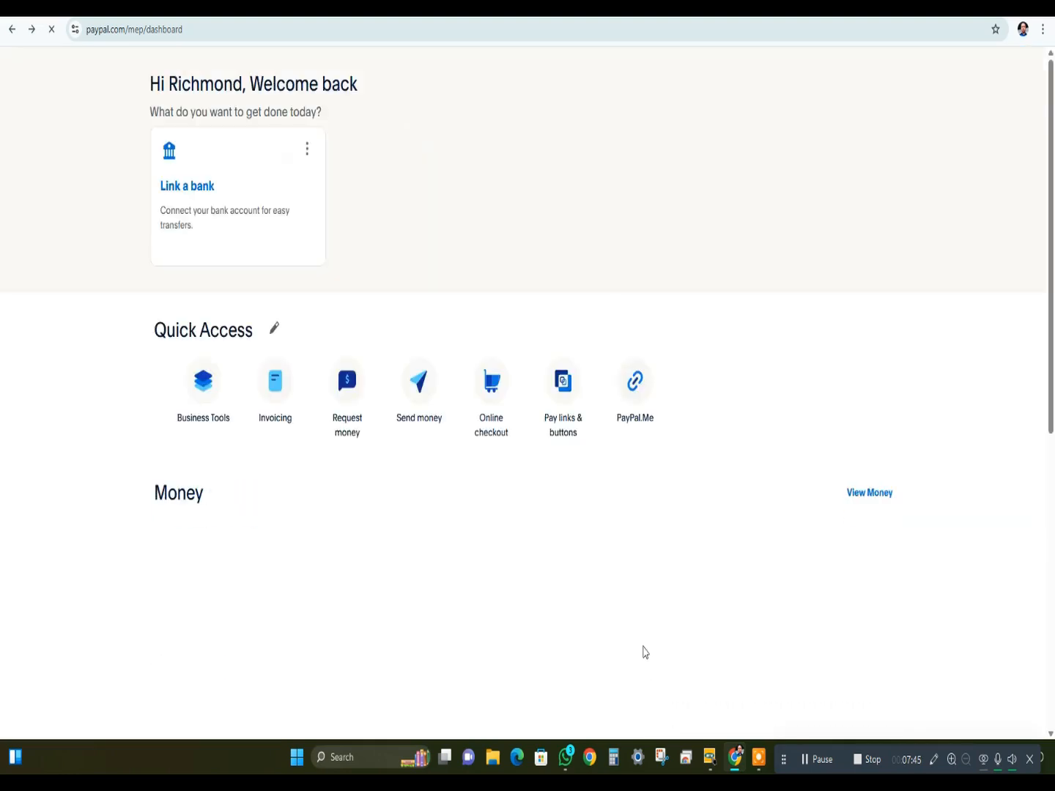
# - Open Request money from the dashboard's Quick Access shortcuts
pyautogui.scroll(-4, 580, 634)
pyautogui.scroll(2, 414, 382)
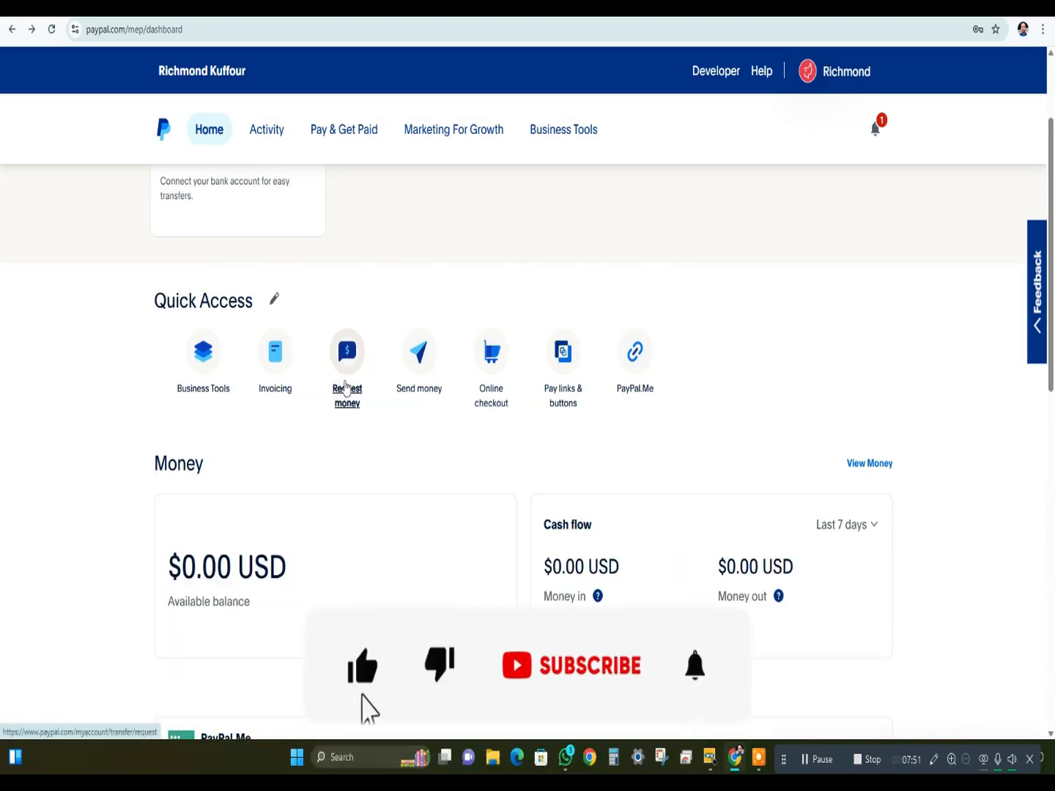
pyautogui.click(344, 386)
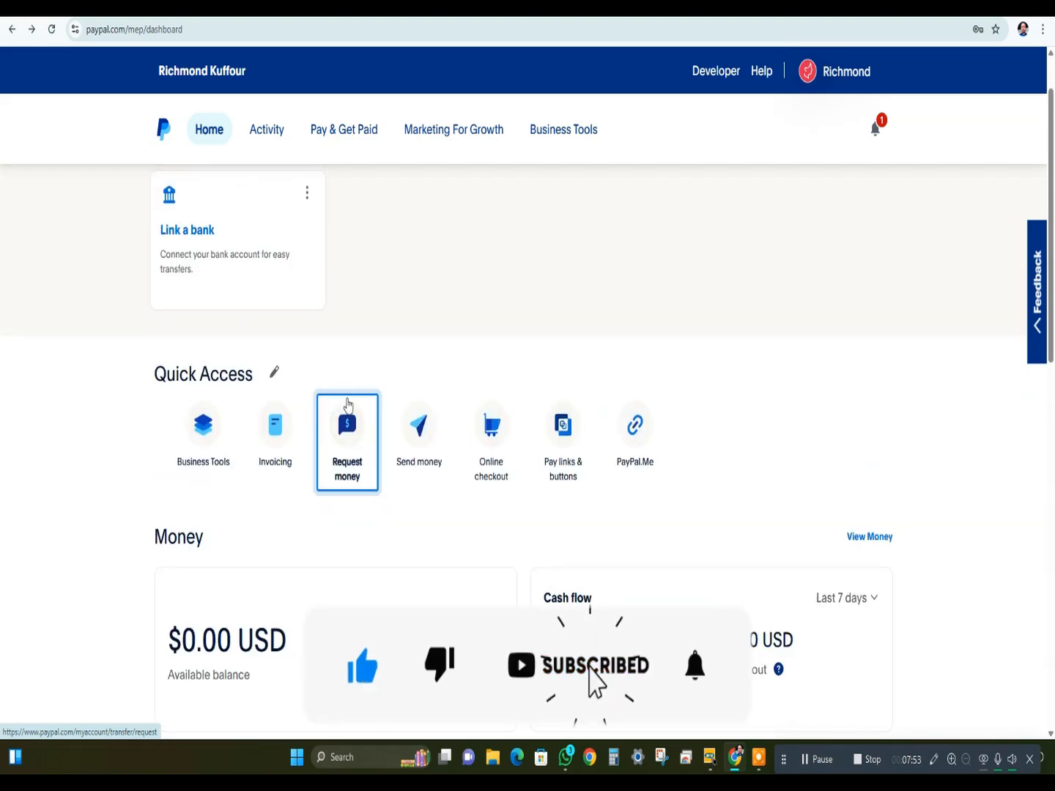
# - Examine the money request form's recipient field and the note about multiple payments, and check the search on the Contacts page
pyautogui.click(342, 469)
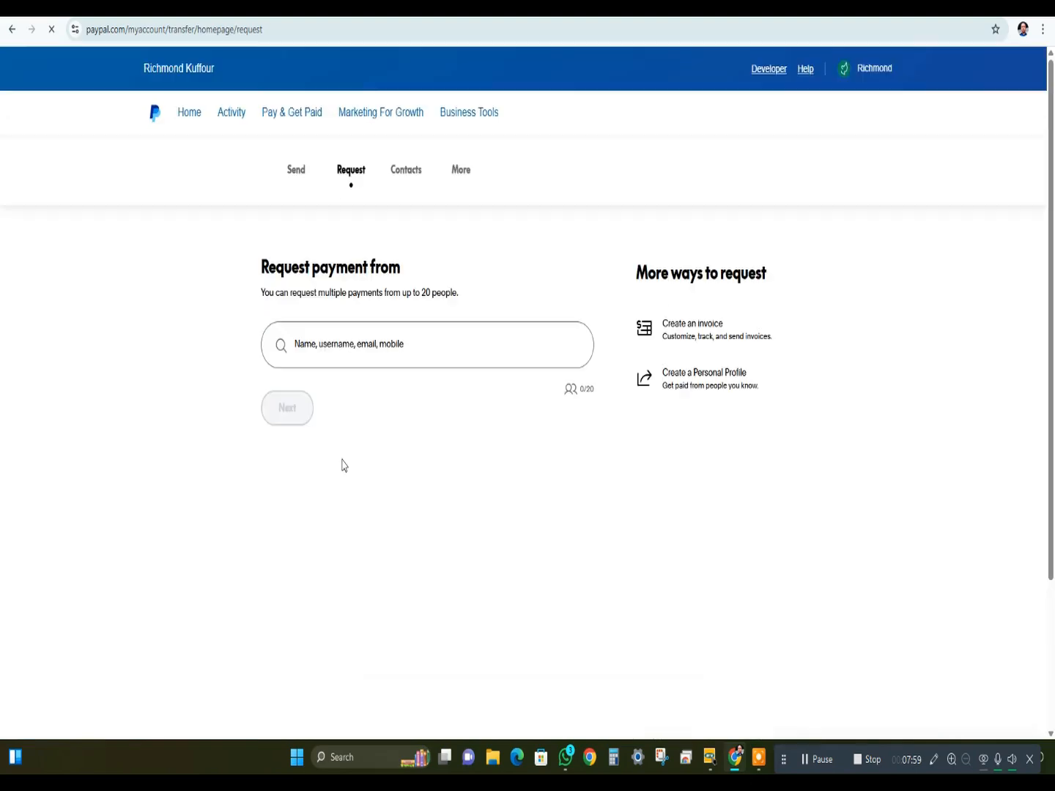
pyautogui.click(319, 346)
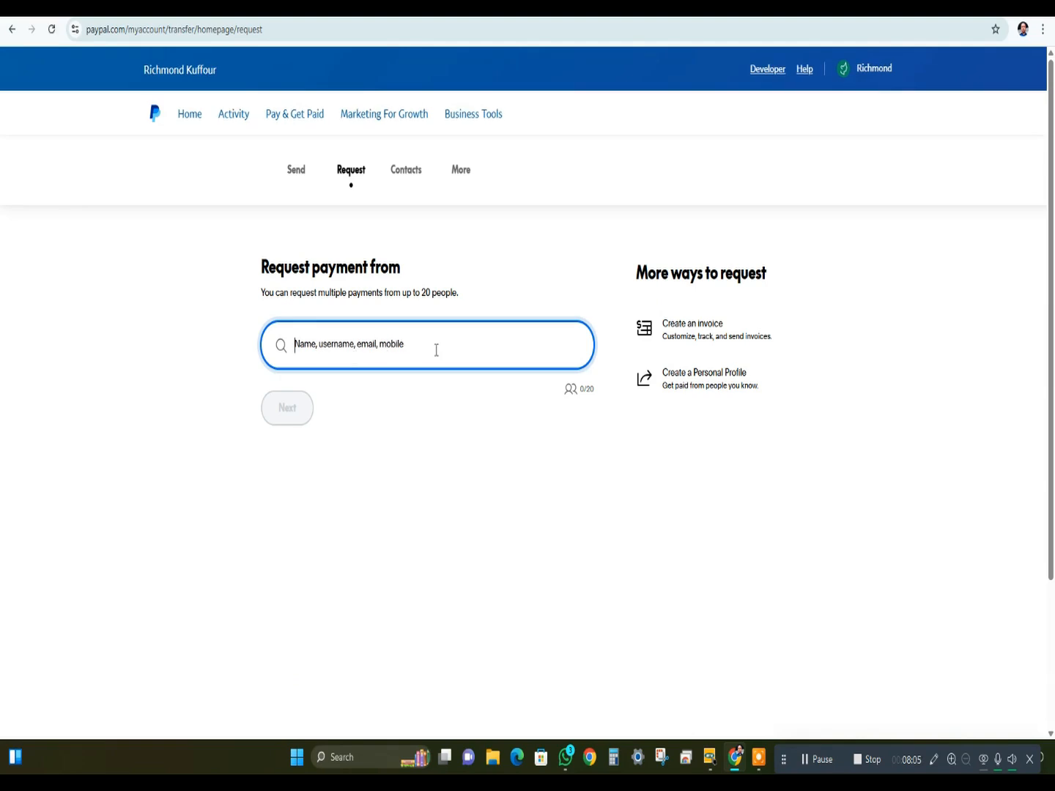
pyautogui.click(433, 346)
pyautogui.moveTo(268, 291); pyautogui.dragTo(453, 296)
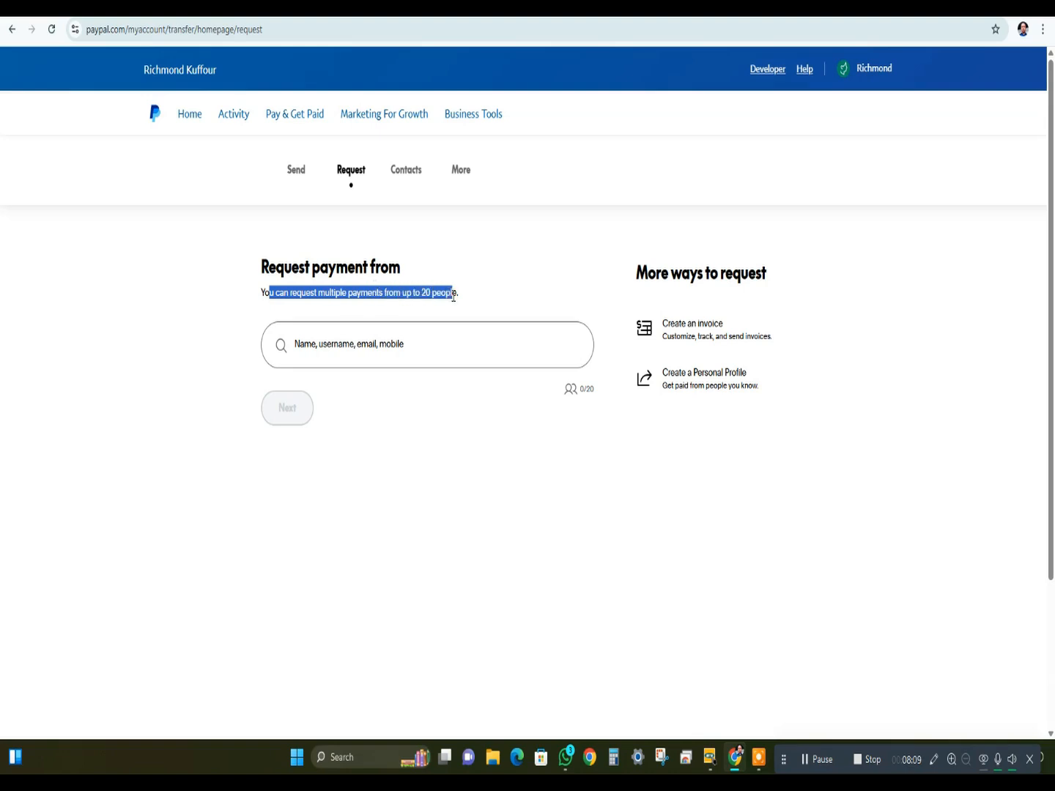
pyautogui.click(427, 349)
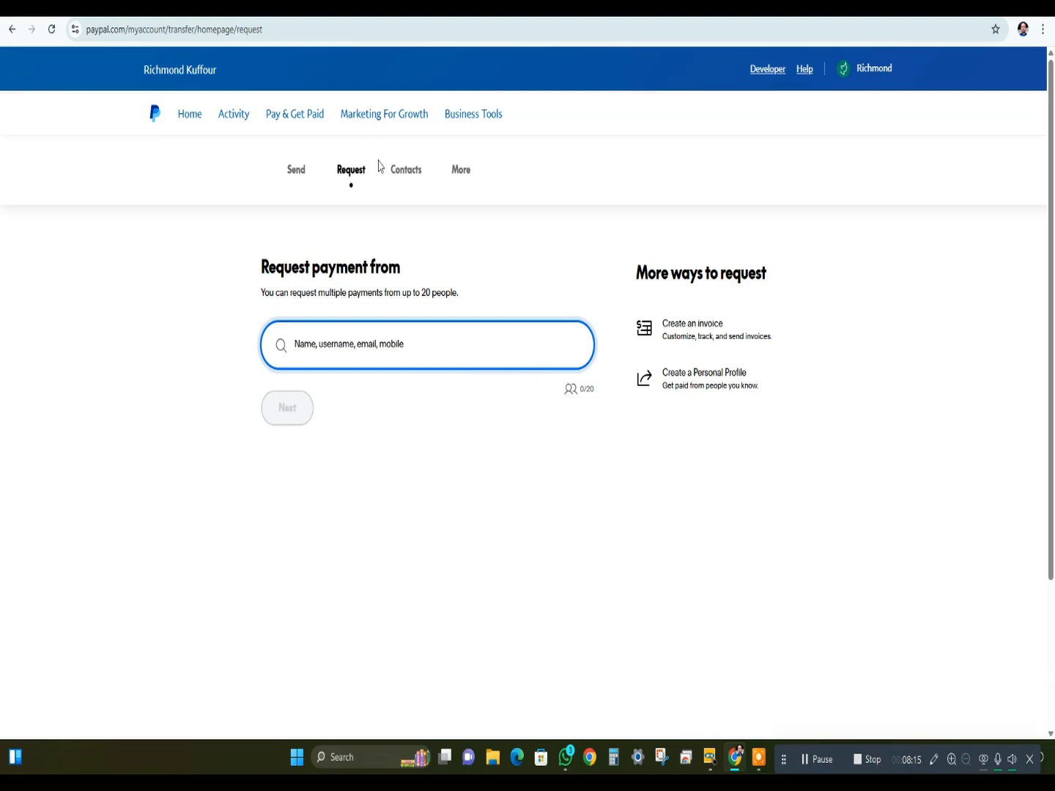
pyautogui.click(416, 180)
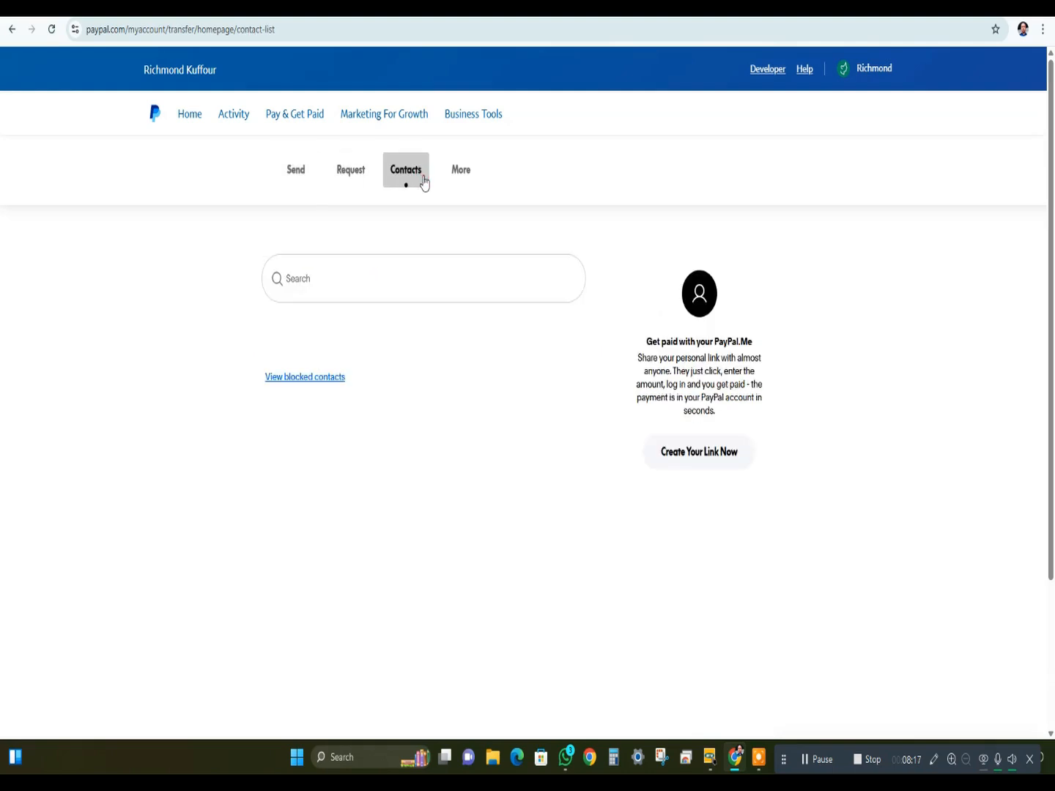
pyautogui.click(384, 277)
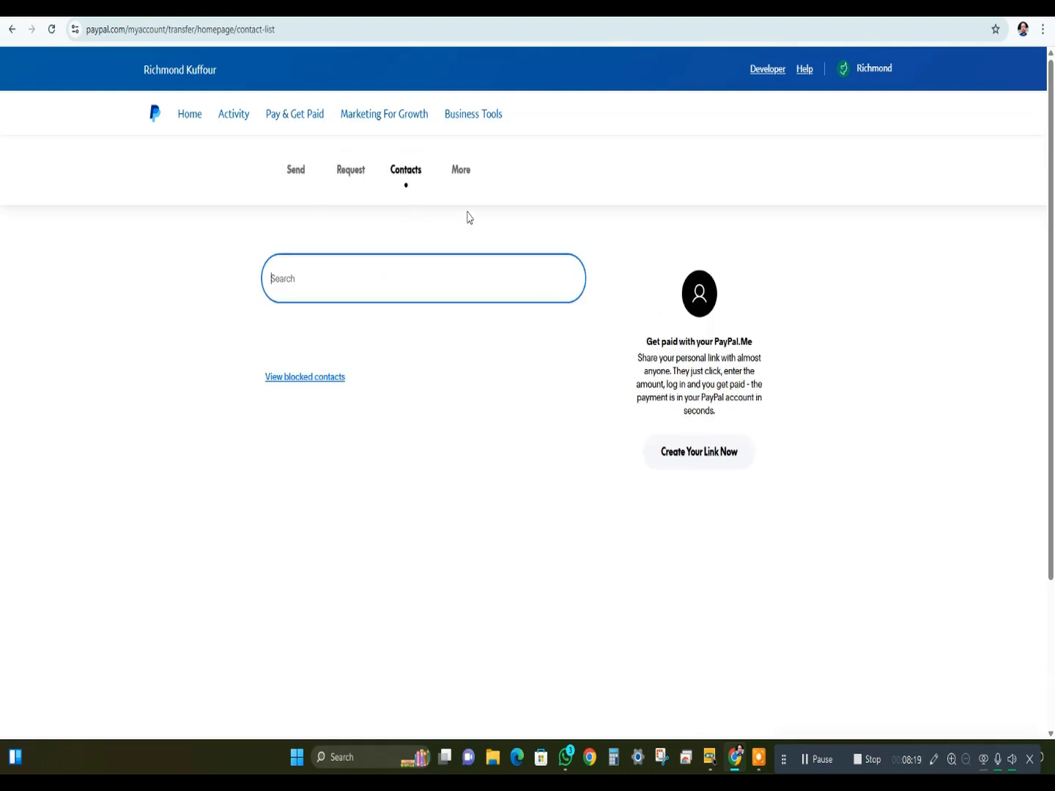
# - Open the PayPal.Me profile creation page from the additional payment options, read its introduction, and close it without creating a profile
pyautogui.click(471, 171)
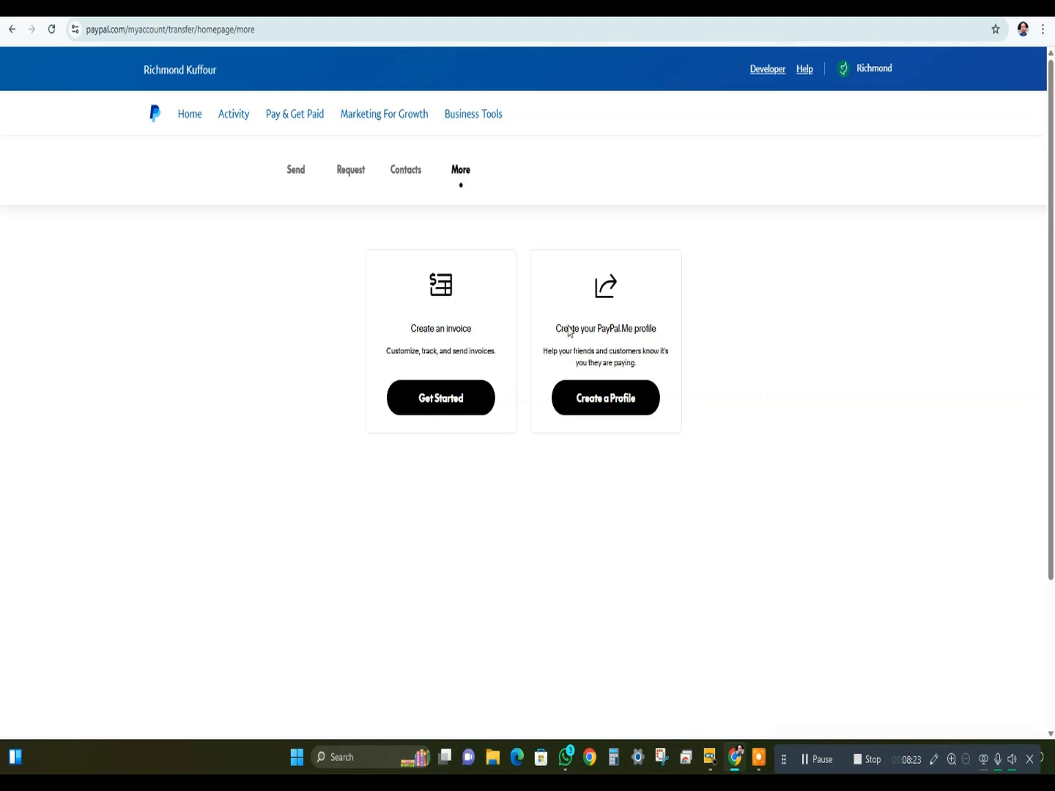
pyautogui.click(584, 406)
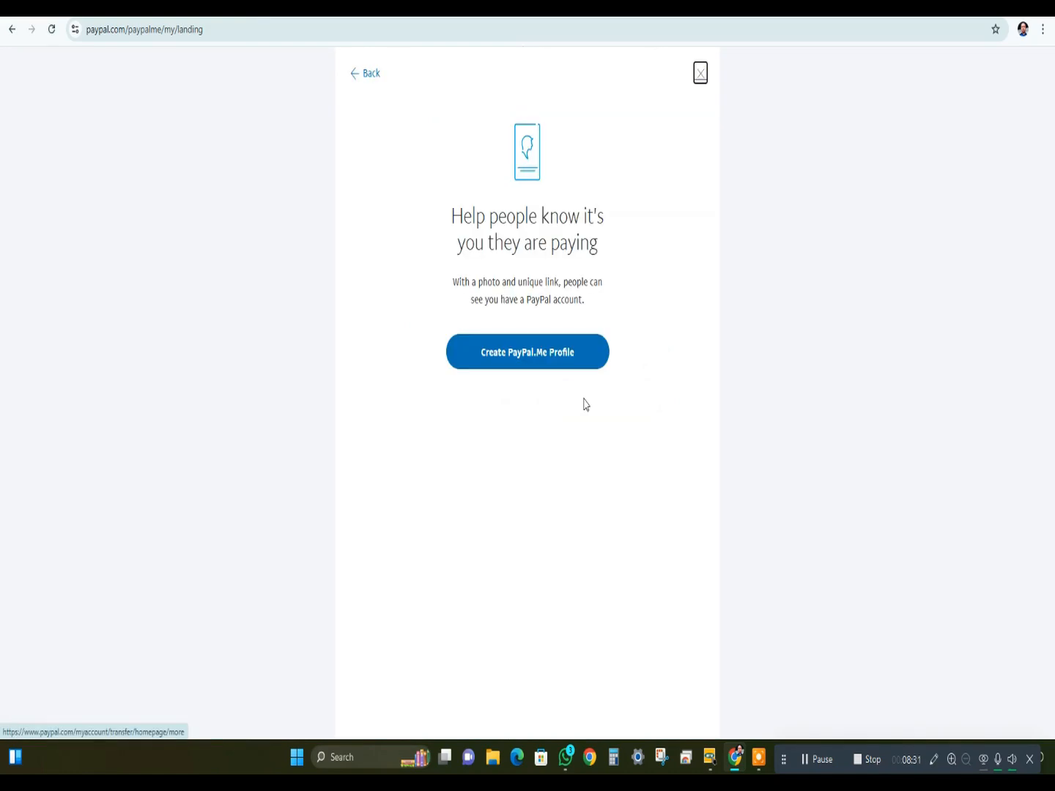
pyautogui.moveTo(464, 226); pyautogui.dragTo(584, 245)
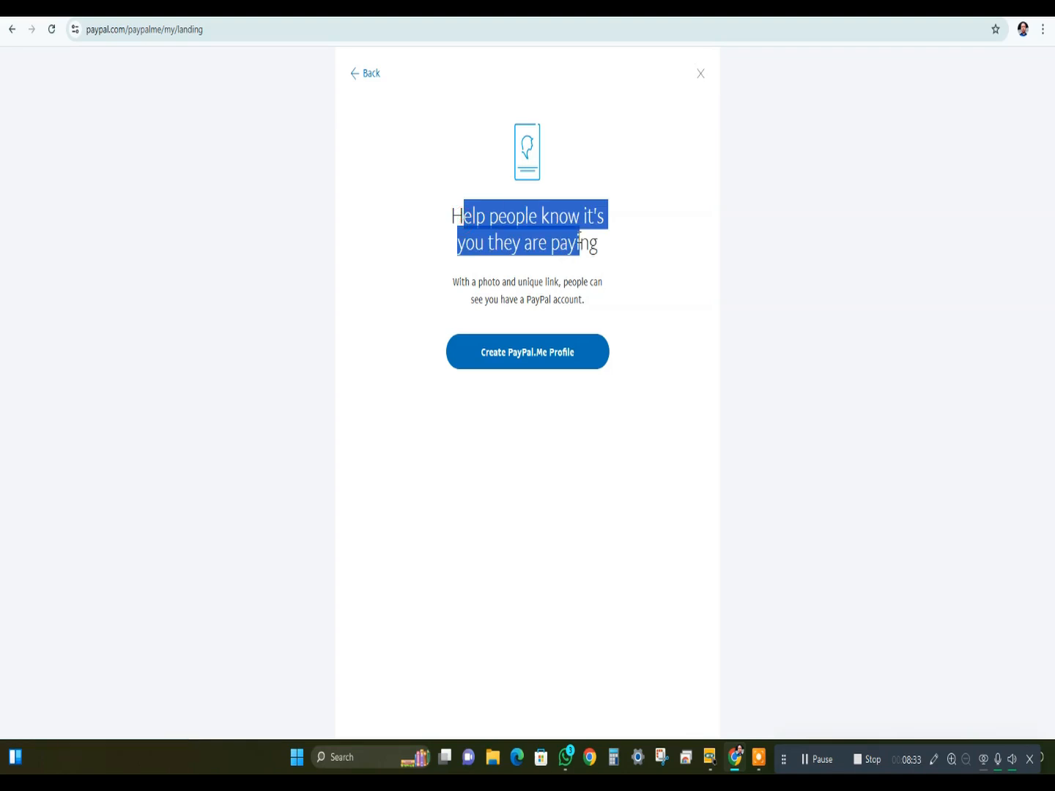
pyautogui.moveTo(456, 205); pyautogui.dragTo(600, 260)
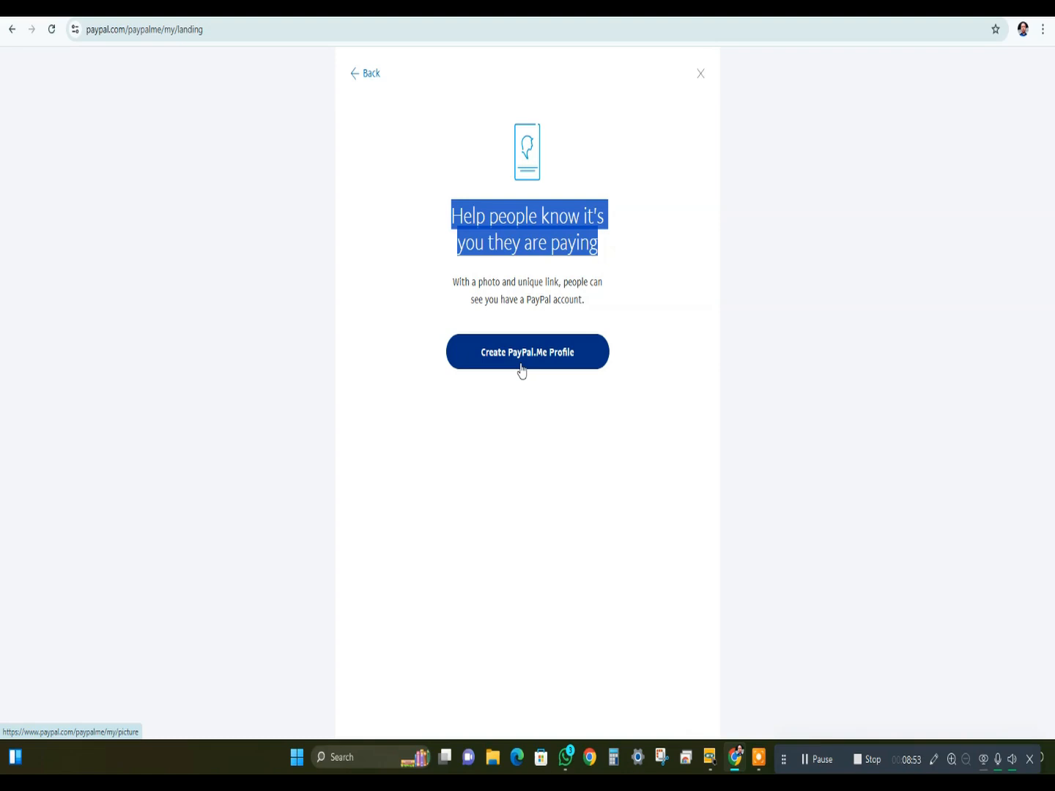
pyautogui.click(700, 75)
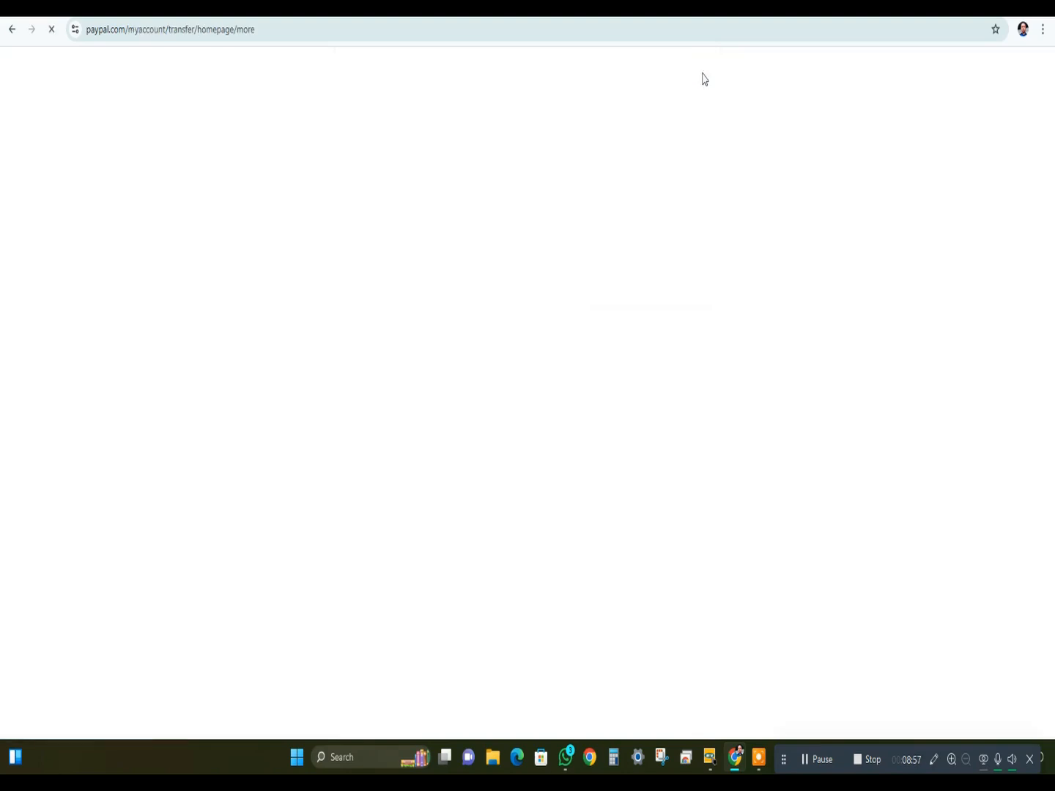